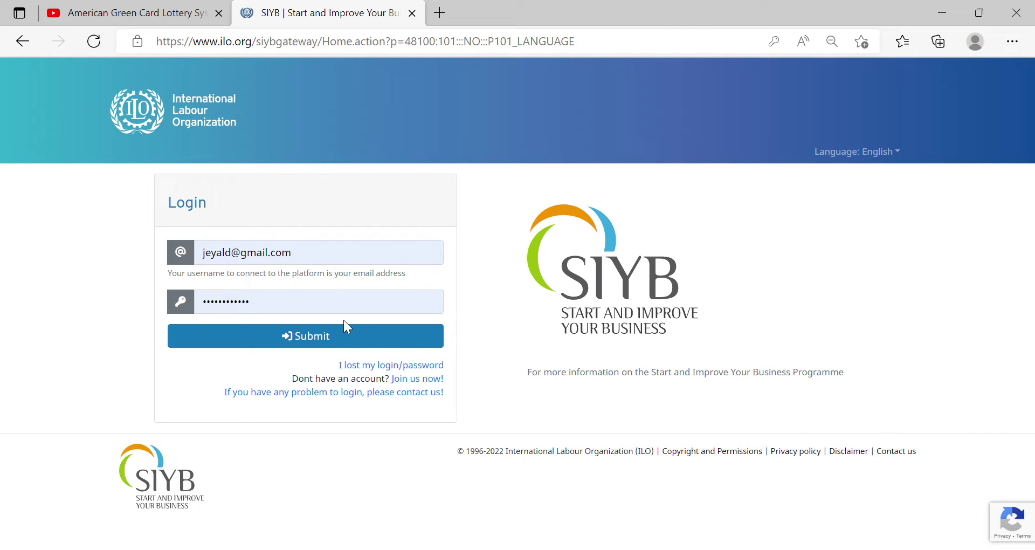
Log in to the SIYB gateway with the prefilled credentials and look over the four training packages on the home page
{"action": "left_click", "coordinate": [353, 341]}
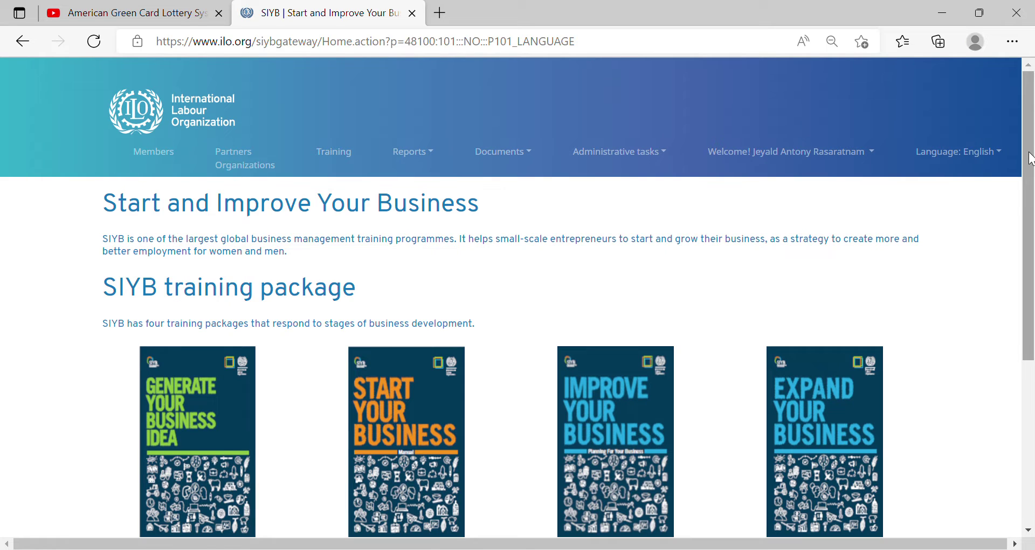
{"action": "left_click_drag", "start_coordinate": [1031, 159], "coordinate": [1033, 178]}
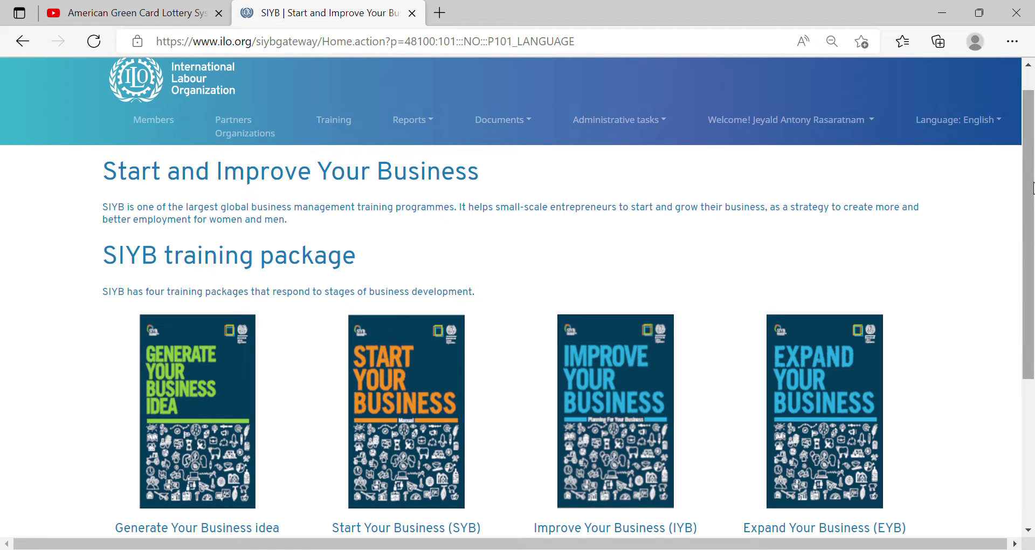
{"action": "left_click_drag", "start_coordinate": [1033, 189], "coordinate": [1032, 242]}
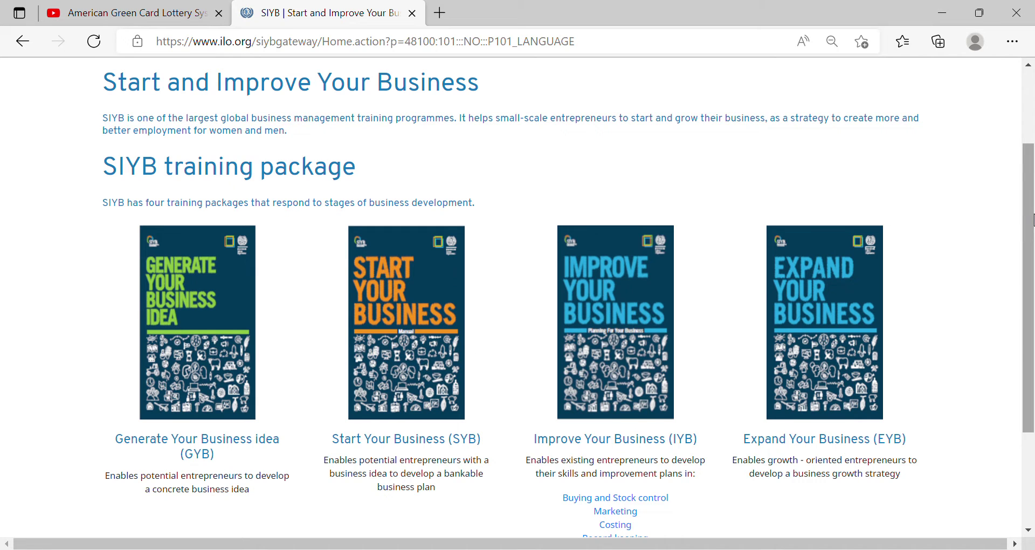
{"action": "left_click_drag", "start_coordinate": [1033, 220], "coordinate": [1033, 288]}
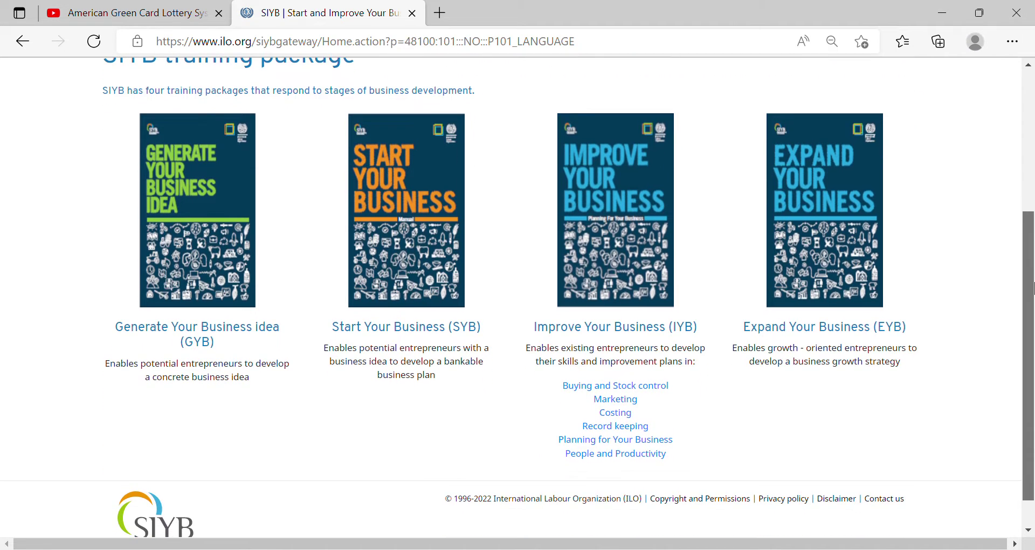
{"action": "left_click_drag", "start_coordinate": [1033, 288], "coordinate": [1034, 162]}
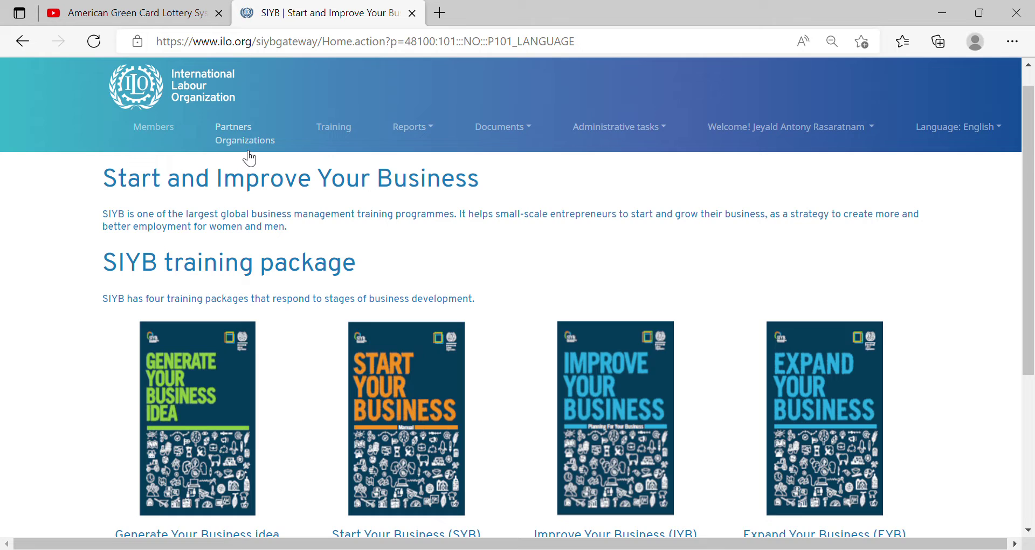
{"action": "left_click", "coordinate": [402, 141]}
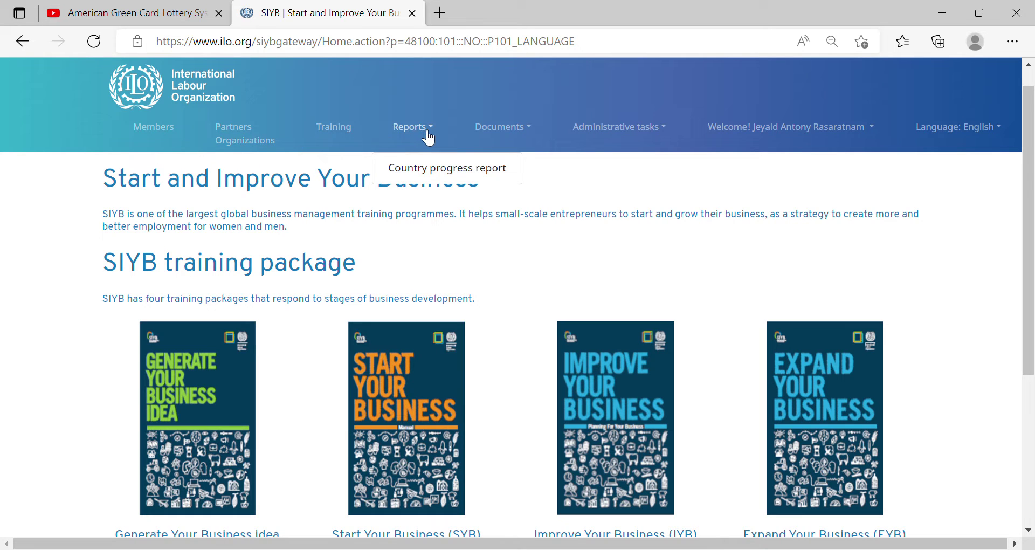
{"action": "left_click", "coordinate": [475, 131]}
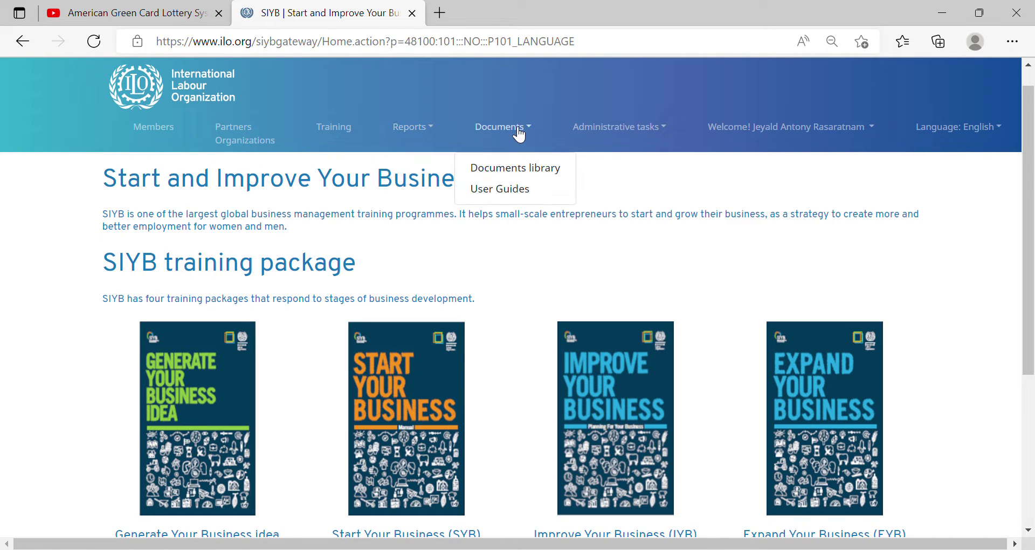
{"action": "left_click", "coordinate": [619, 137]}
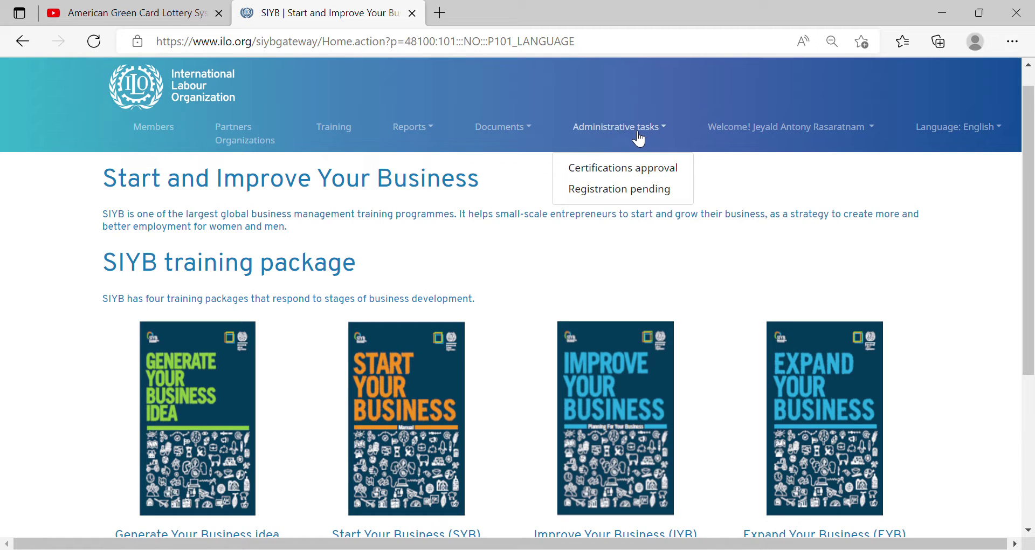
{"action": "left_click", "coordinate": [765, 140]}
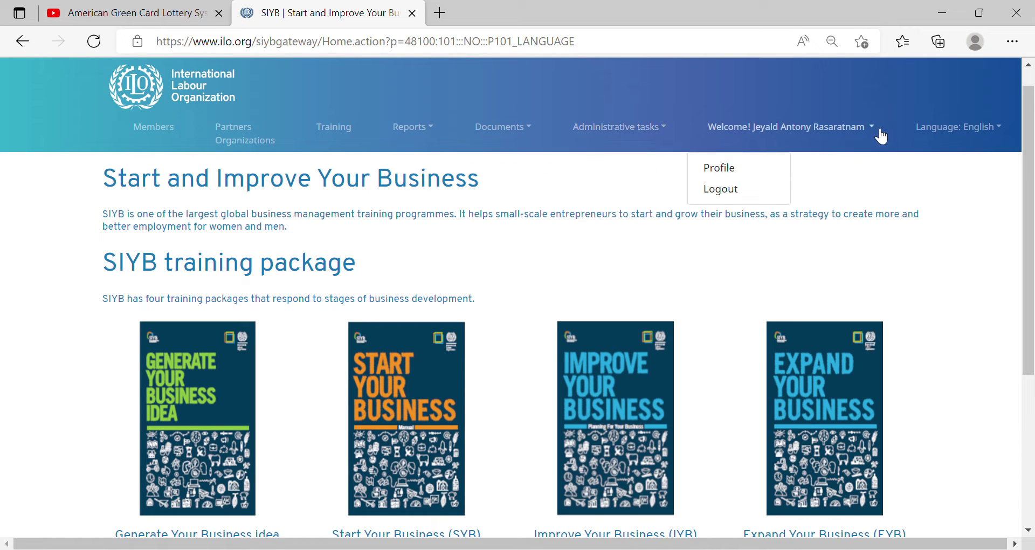
{"action": "left_click", "coordinate": [935, 139]}
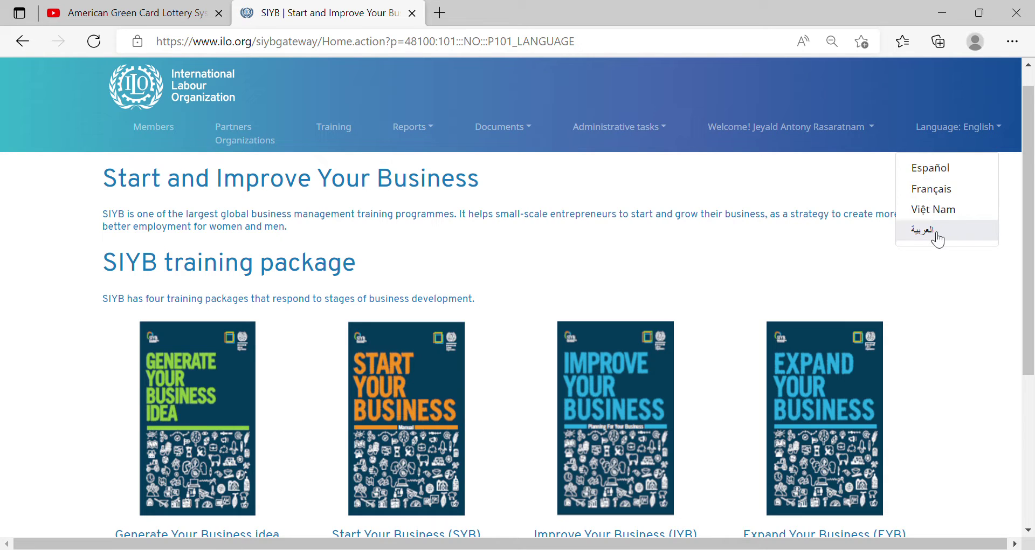
Open the logged-in account's own profile page
{"action": "mouse_move", "coordinate": [860, 148]}
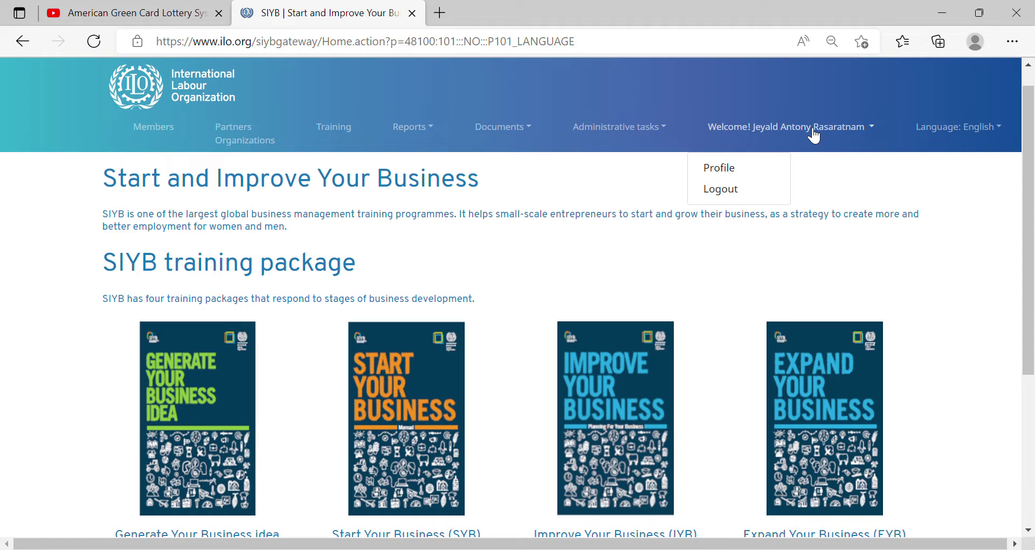
{"action": "left_click", "coordinate": [728, 171]}
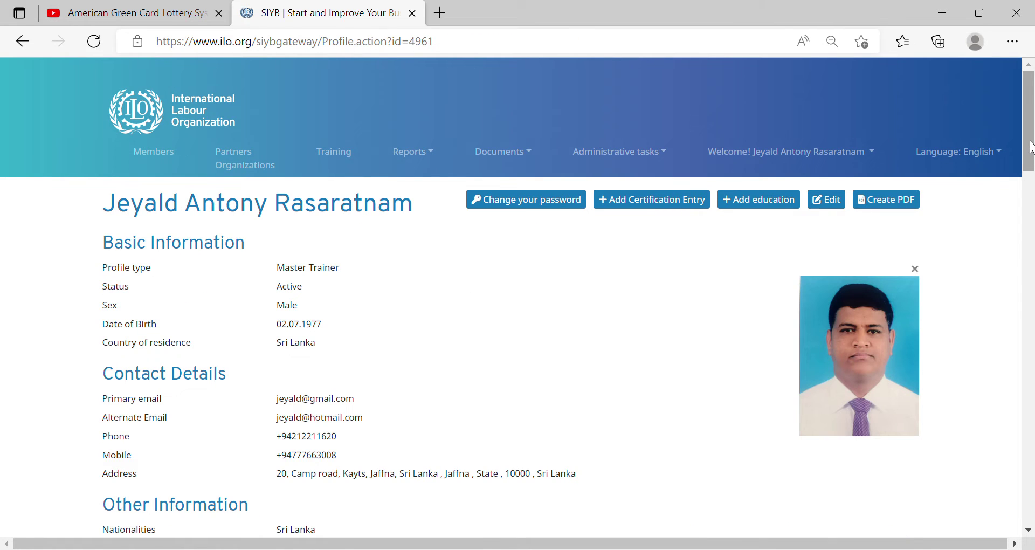
{"action": "left_click_drag", "start_coordinate": [1031, 146], "coordinate": [1032, 123]}
{"action": "mouse_move", "coordinate": [619, 152]}
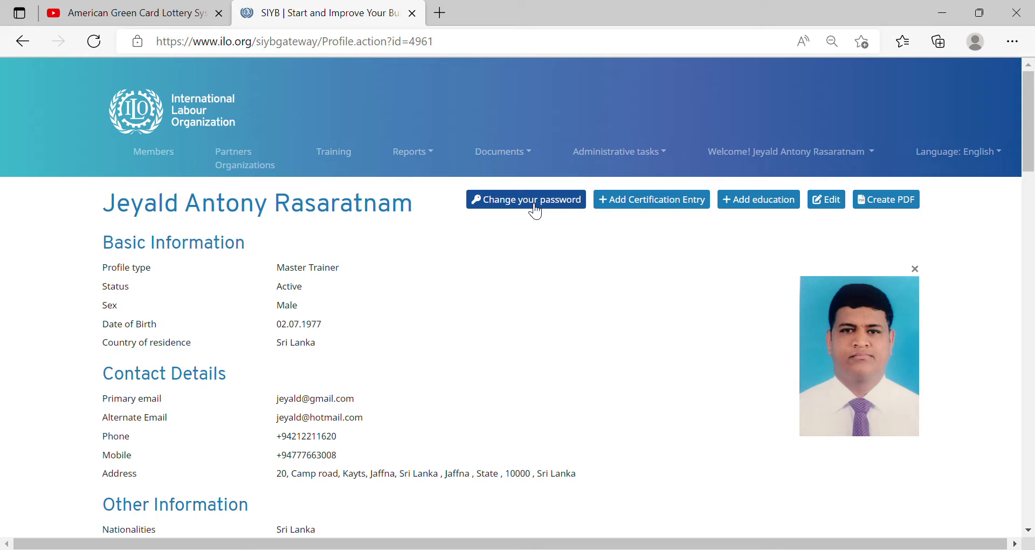
Open the profile's editing form, review its Basic Information and Contact Details, and return to the profile page
{"action": "left_click", "coordinate": [838, 210]}
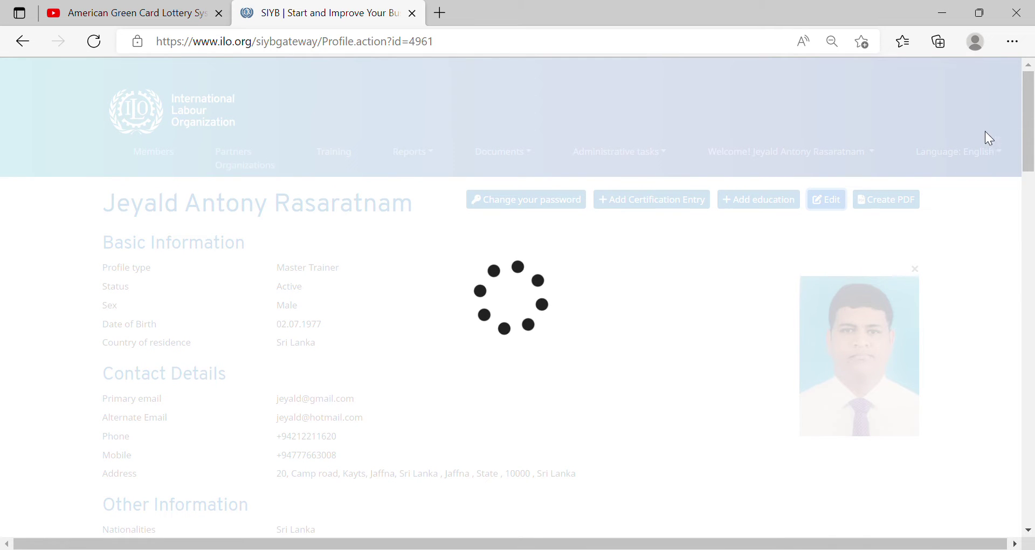
{"action": "scroll", "coordinate": [1034, 142], "scroll_direction": "down", "scroll_amount": 3}
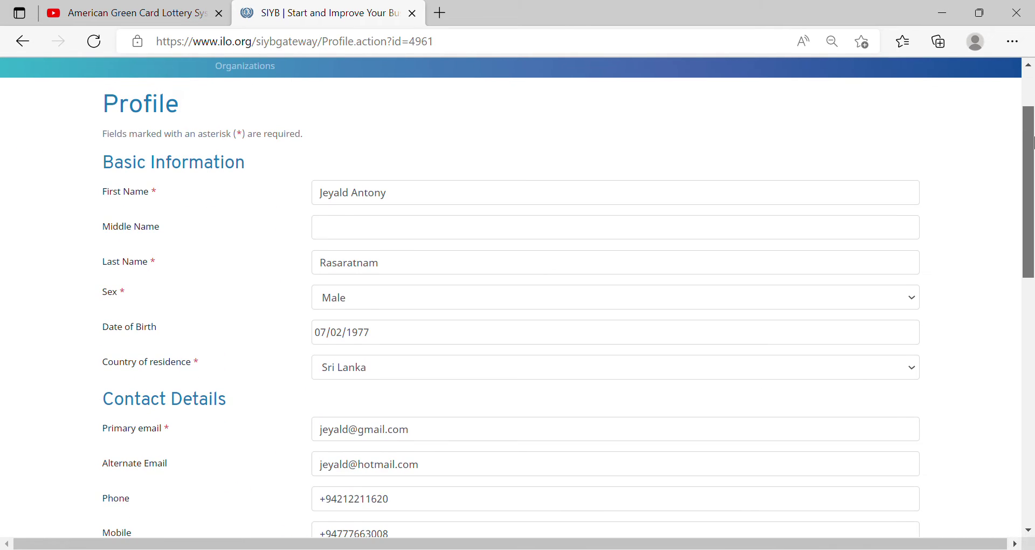
{"action": "left_click_drag", "start_coordinate": [1034, 145], "coordinate": [1034, 162]}
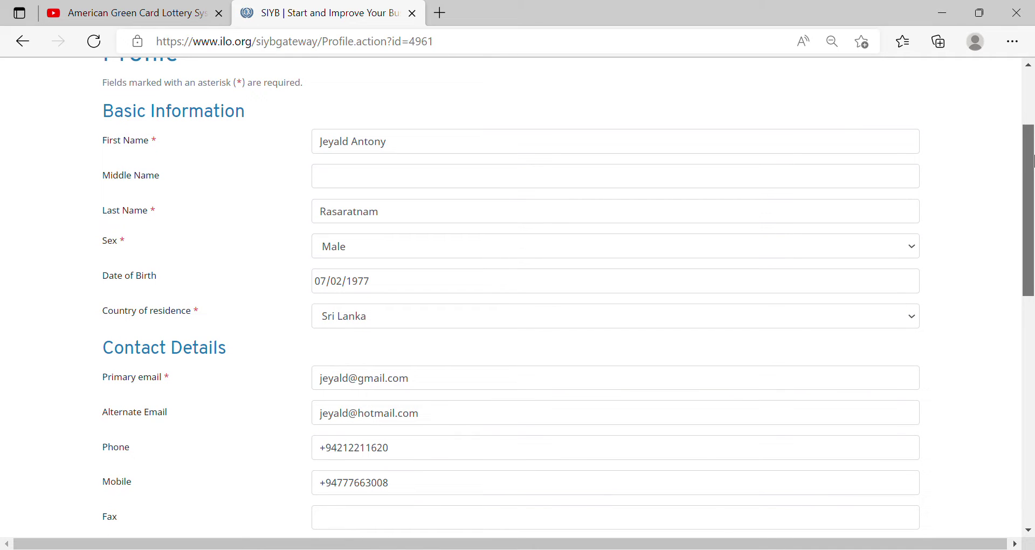
{"action": "left_click_drag", "start_coordinate": [1034, 161], "coordinate": [1033, 108]}
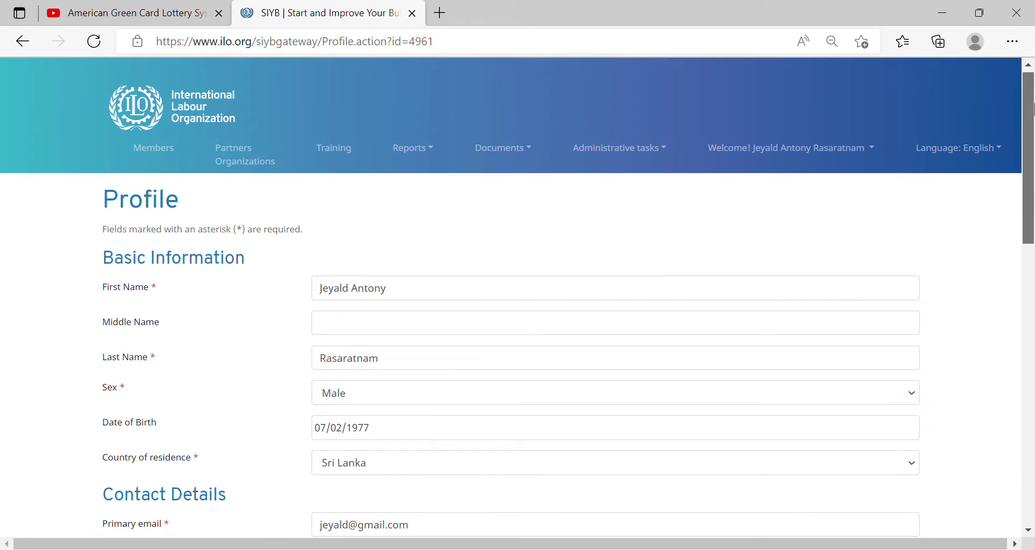
{"action": "left_click", "coordinate": [869, 142]}
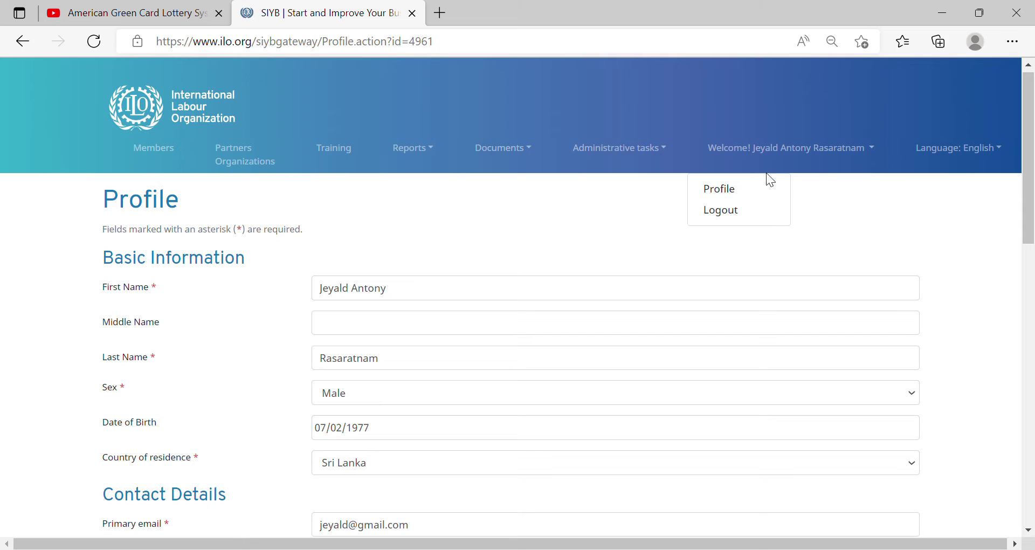
{"action": "left_click", "coordinate": [736, 193]}
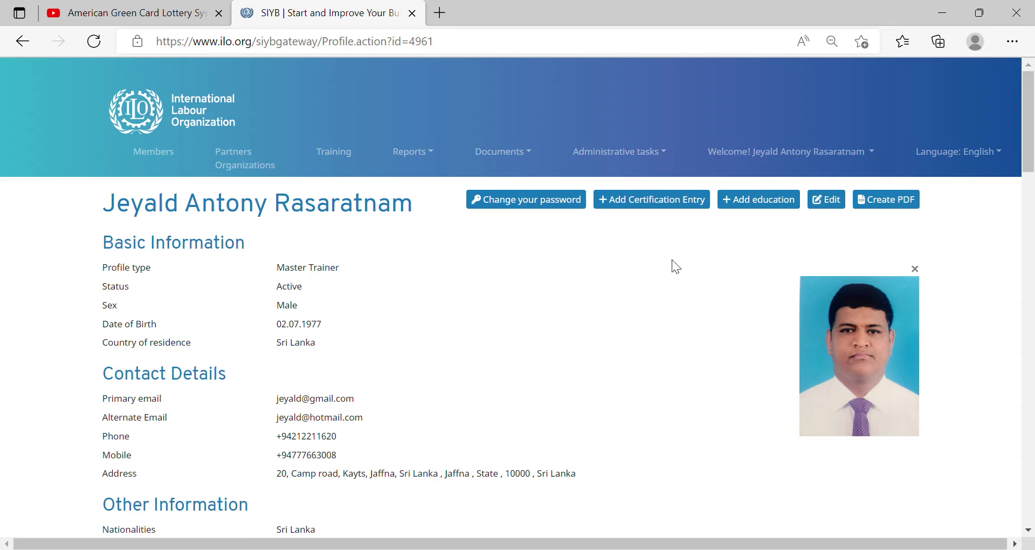
Start a new certification entry with Training set to TOT and Certification type set to Certificate of attendance
{"action": "left_click", "coordinate": [661, 209]}
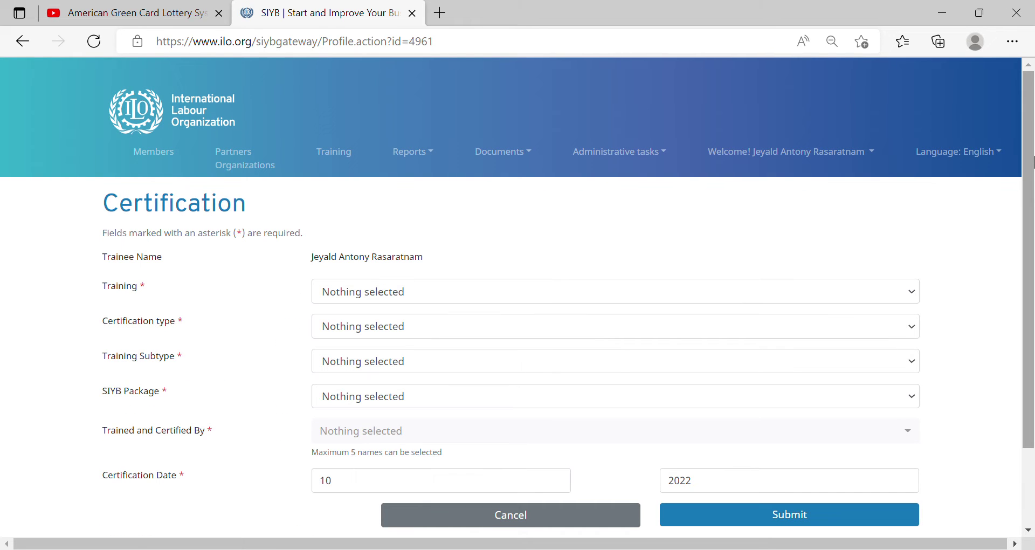
{"action": "scroll", "coordinate": [1030, 182], "scroll_direction": "down", "scroll_amount": 1}
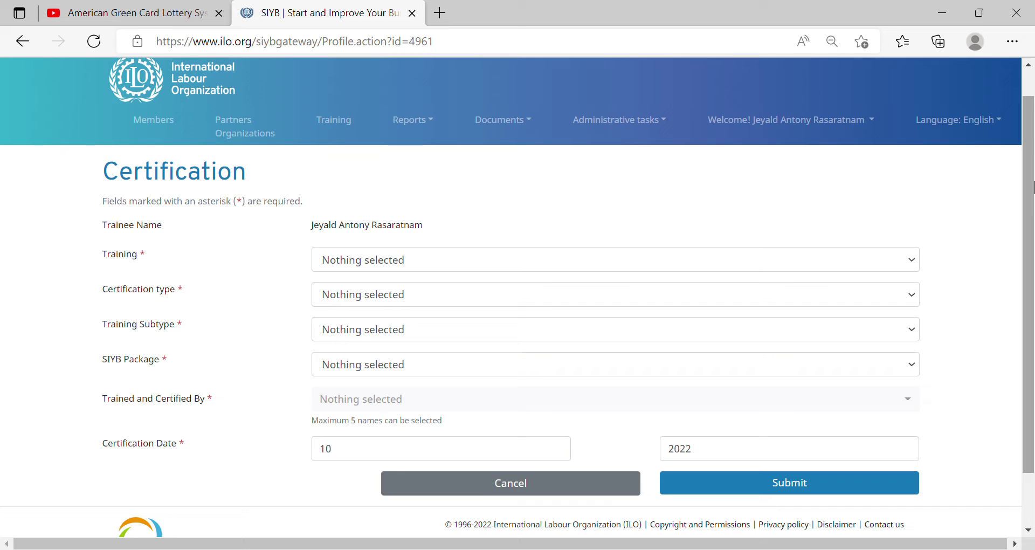
{"action": "left_click_drag", "start_coordinate": [1032, 118], "coordinate": [1032, 128]}
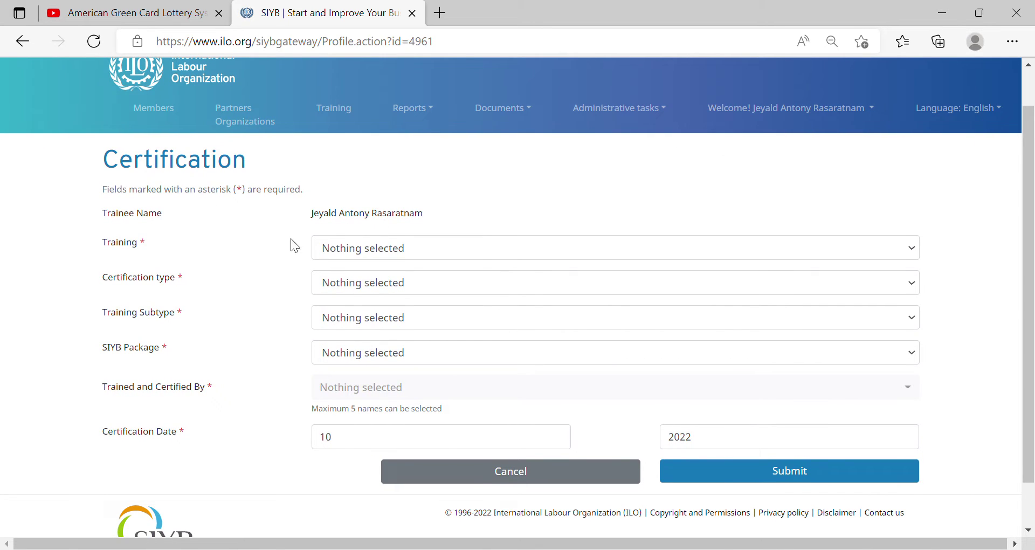
{"action": "left_click", "coordinate": [363, 251]}
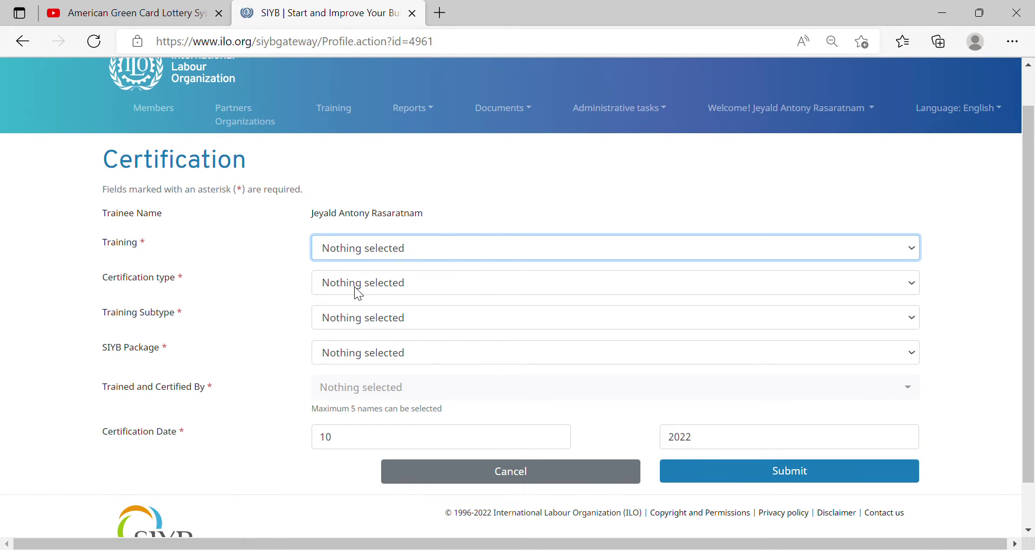
{"action": "key", "text": "Down"}
{"action": "left_click", "coordinate": [348, 290]}
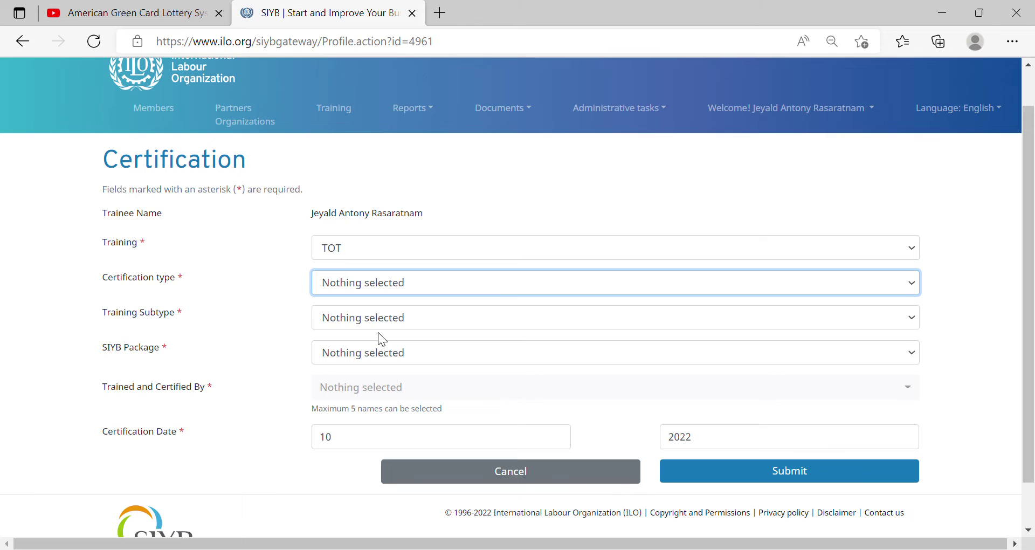
{"action": "left_click", "coordinate": [349, 336]}
Set the Training Subtype to Initial Training and the SIYB Package to GYB-SYB-IYB
{"action": "left_click", "coordinate": [347, 320]}
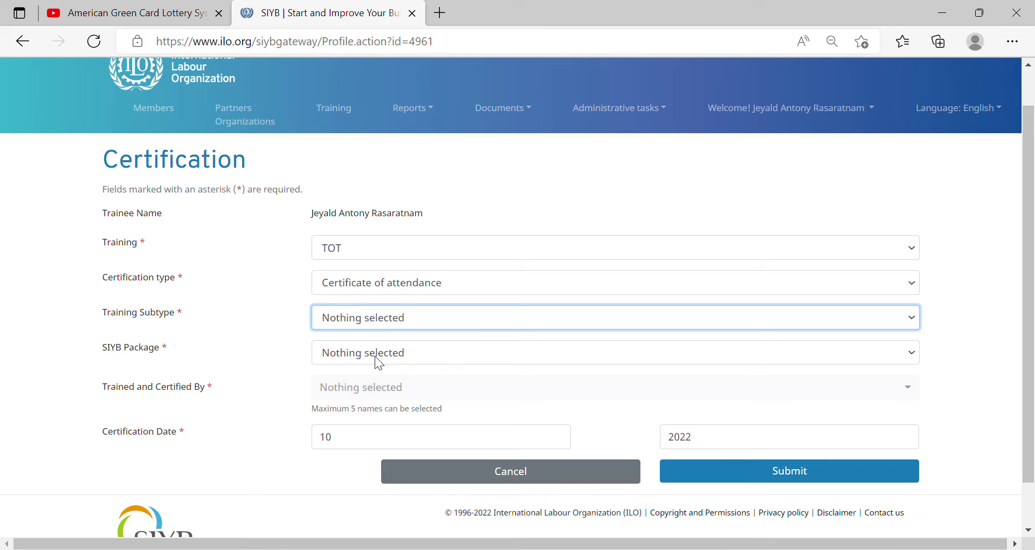
{"action": "key", "text": "Down"}
{"action": "key", "text": "Tab"}
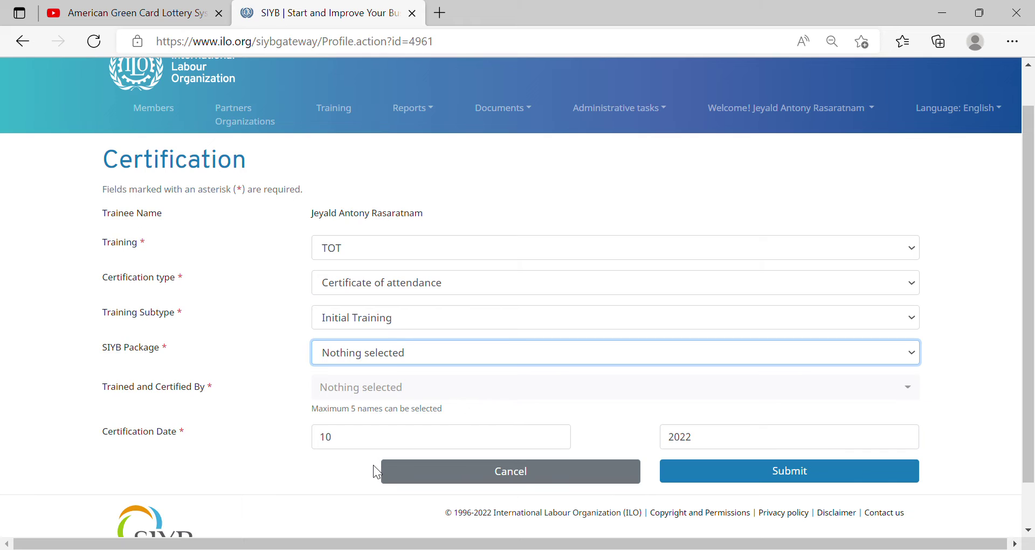
{"action": "key", "text": "Down"}
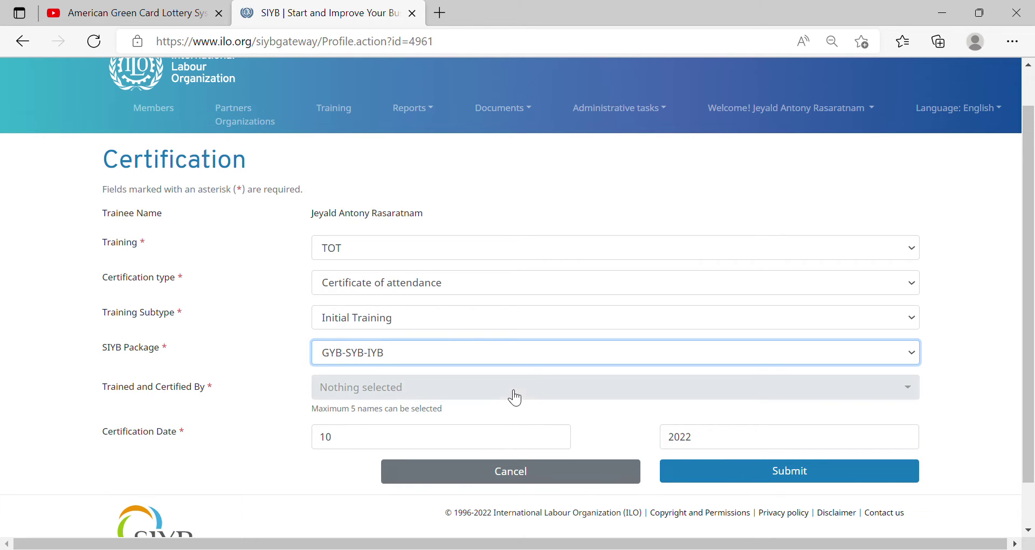
Search for the certifying trainer by name and select that person for Trained and Certified By
{"action": "left_click", "coordinate": [441, 396]}
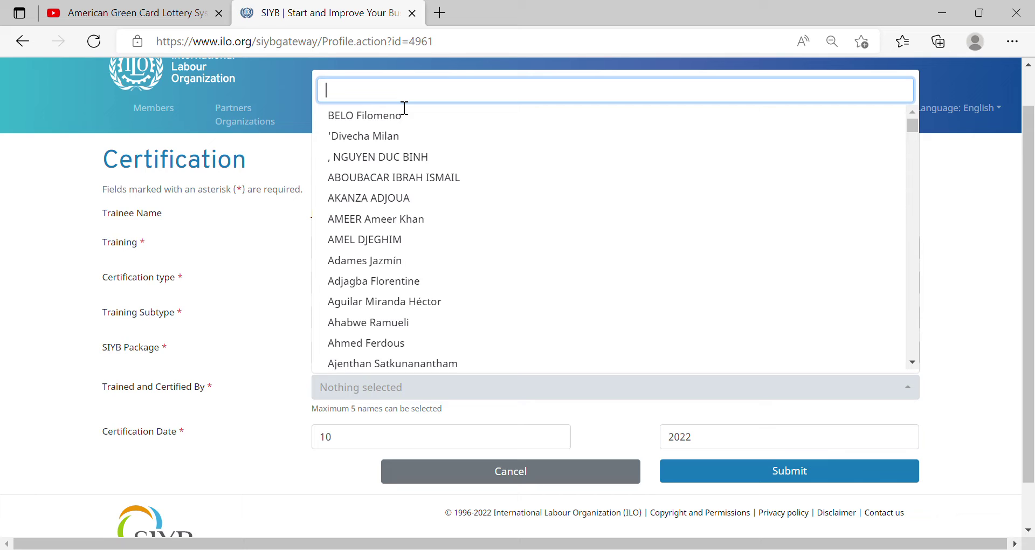
{"action": "type", "text": "gem"}
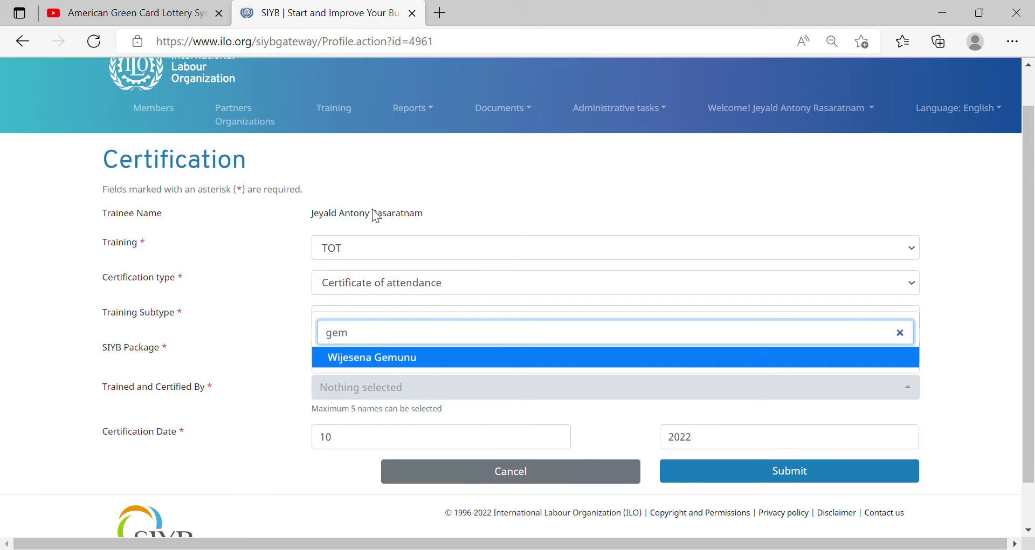
{"action": "left_click", "coordinate": [442, 363]}
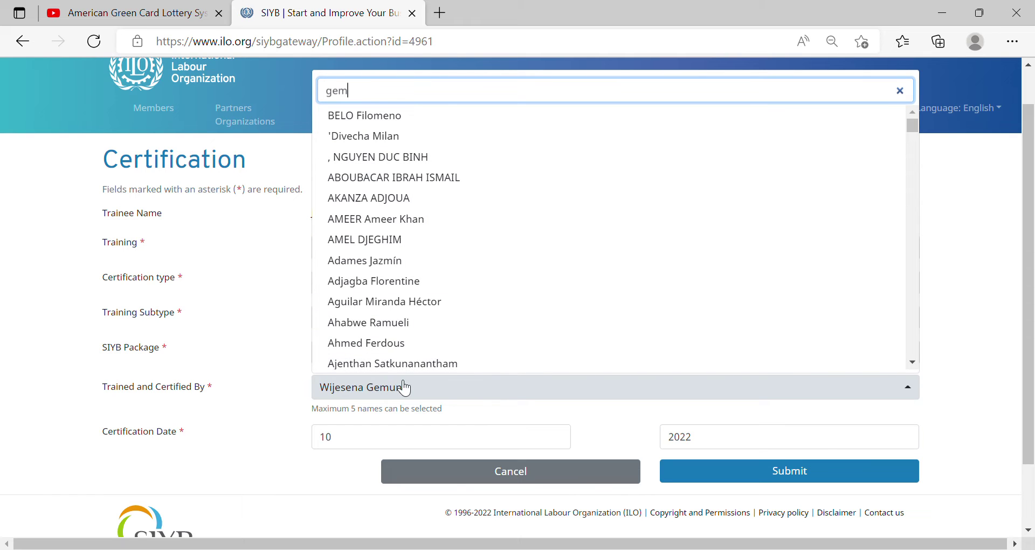
{"action": "left_click", "coordinate": [985, 308]}
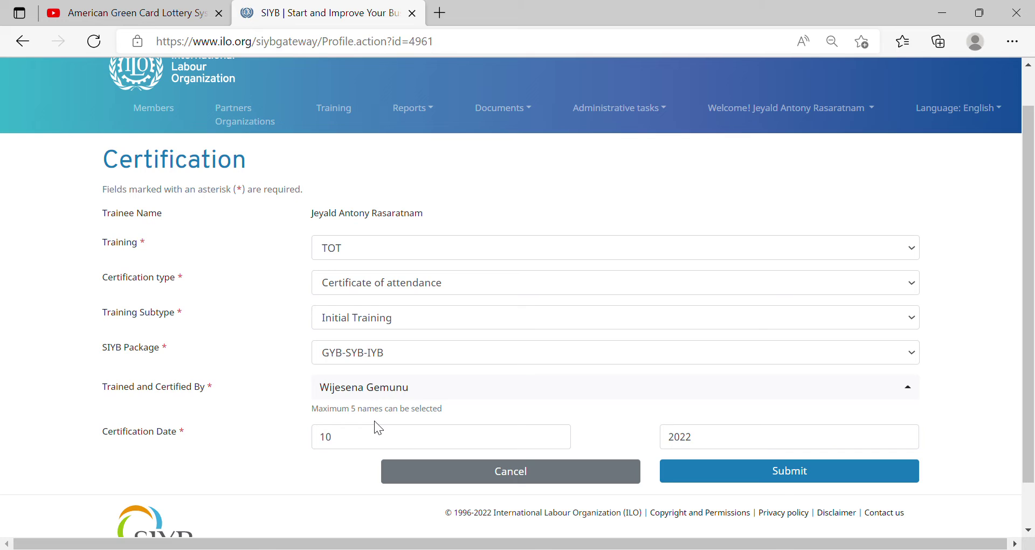
Set the Certification Date to month 08 and year 2014
{"action": "left_click", "coordinate": [348, 446]}
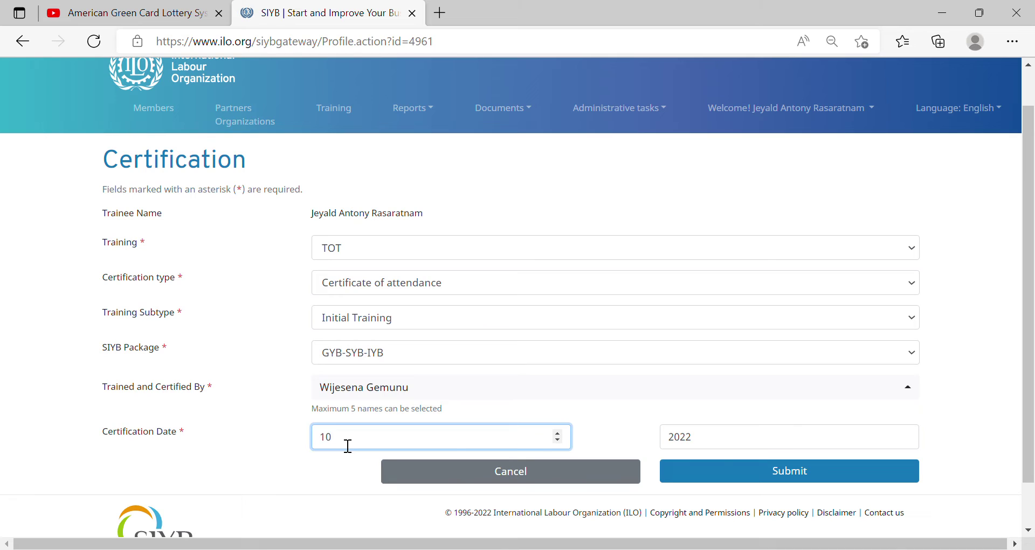
{"action": "left_click", "coordinate": [558, 432]}
{"action": "key", "text": "BackSpace"}
{"action": "key", "text": "BackSpace"}
{"action": "type", "text": "08"}
{"action": "left_click", "coordinate": [709, 445]}
{"action": "key", "text": "BackSpace"}
{"action": "key", "text": "BackSpace"}
{"action": "key", "text": "BackSpace"}
{"action": "key", "text": "BackSpace"}
{"action": "type", "text": "2014"}
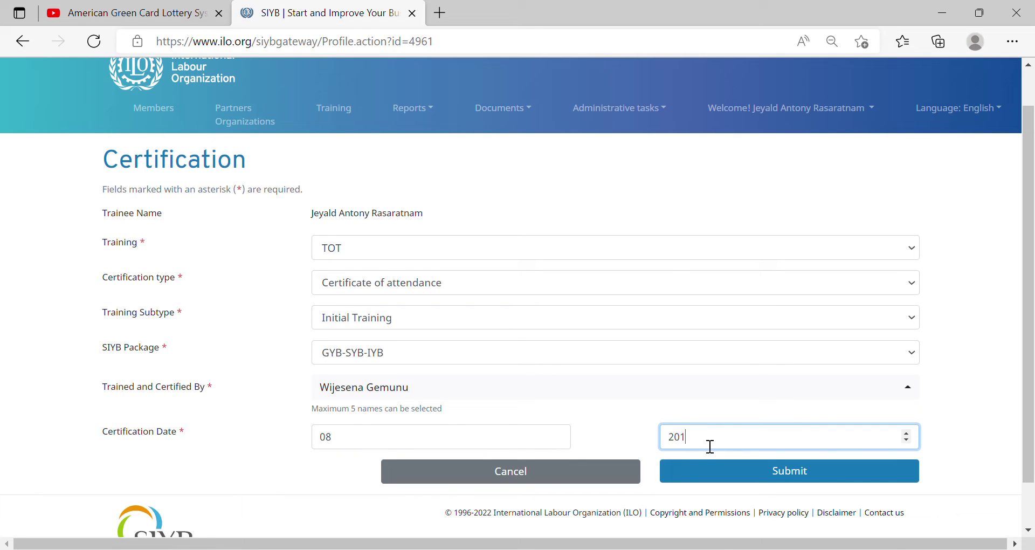
{"action": "left_click", "coordinate": [619, 412]}
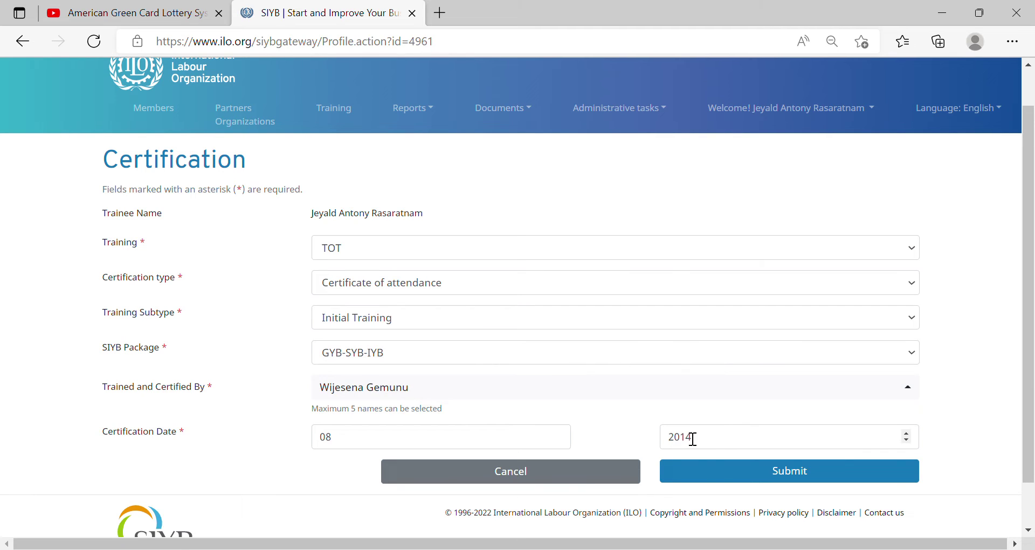
Leave the certification form unsubmitted and open the Certifications list in the trainer's own profile
{"action": "left_click", "coordinate": [824, 108]}
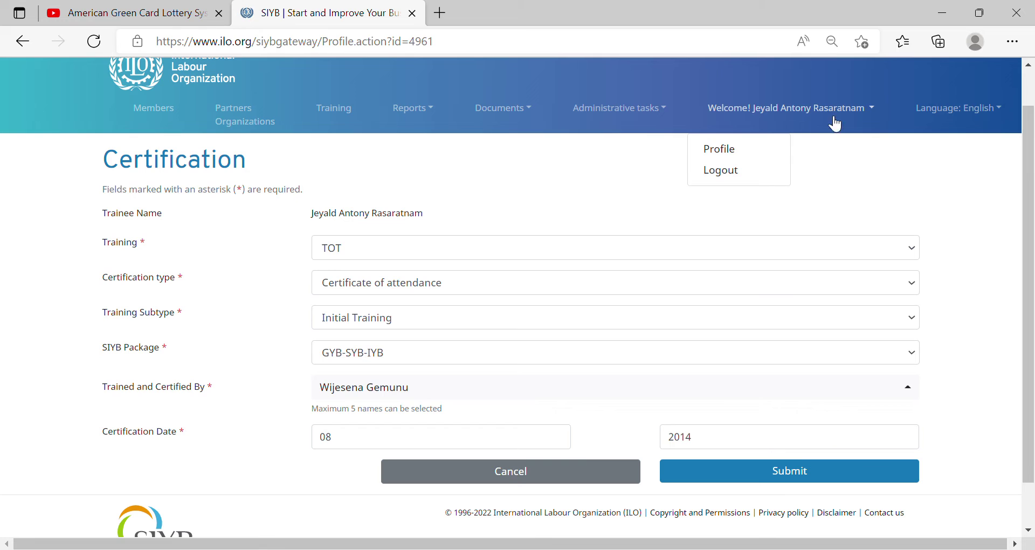
{"action": "left_click", "coordinate": [727, 157]}
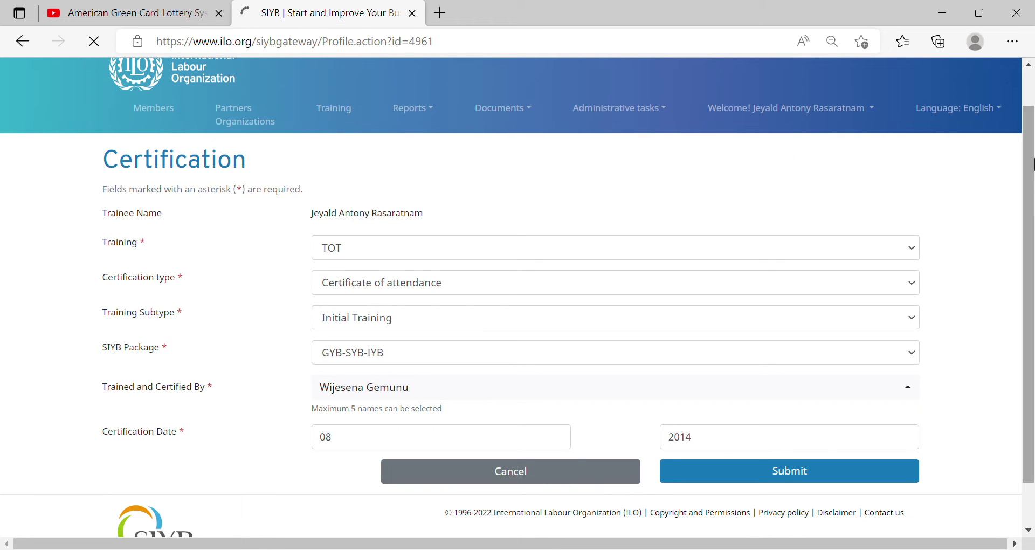
{"action": "left_click_drag", "start_coordinate": [1031, 144], "coordinate": [1031, 288]}
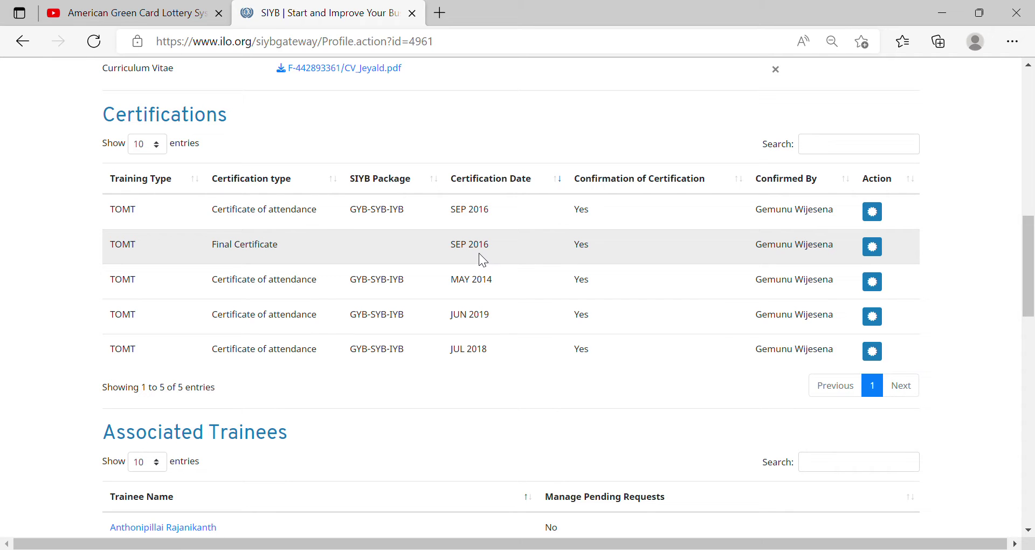
View the SEP 2016 Final Certificate from the Certifications list and return to the profile
{"action": "left_click", "coordinate": [883, 258]}
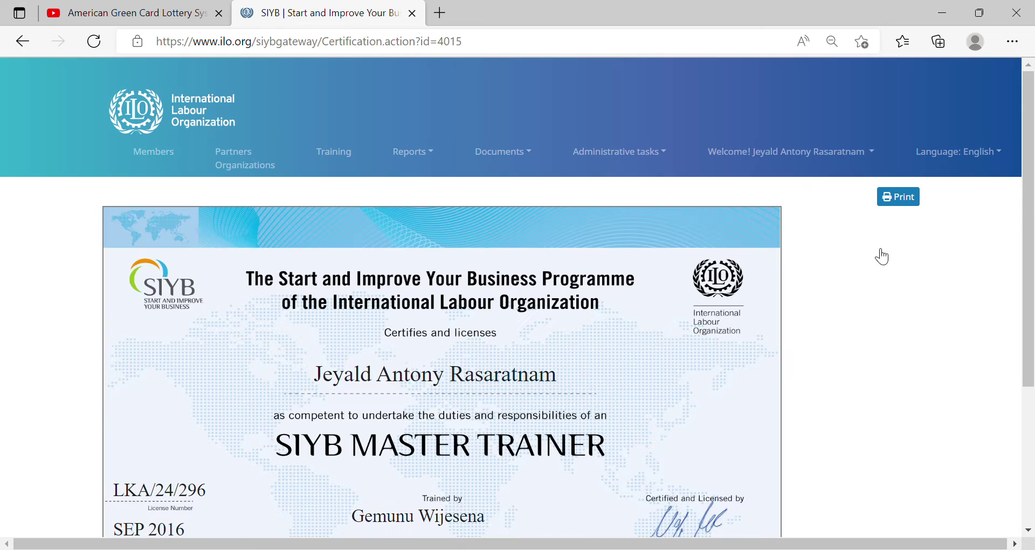
{"action": "left_click_drag", "start_coordinate": [1030, 169], "coordinate": [1033, 228]}
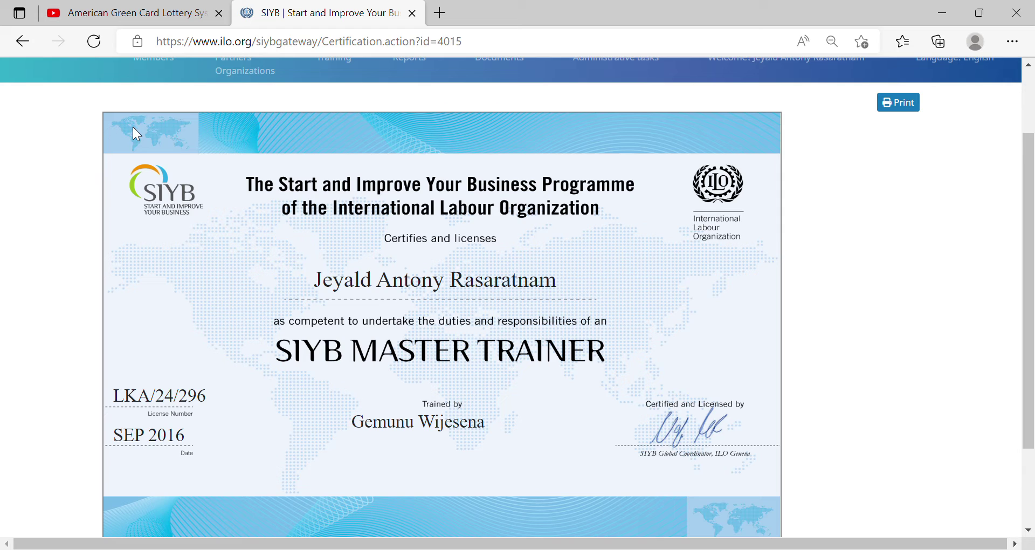
{"action": "left_click", "coordinate": [22, 42]}
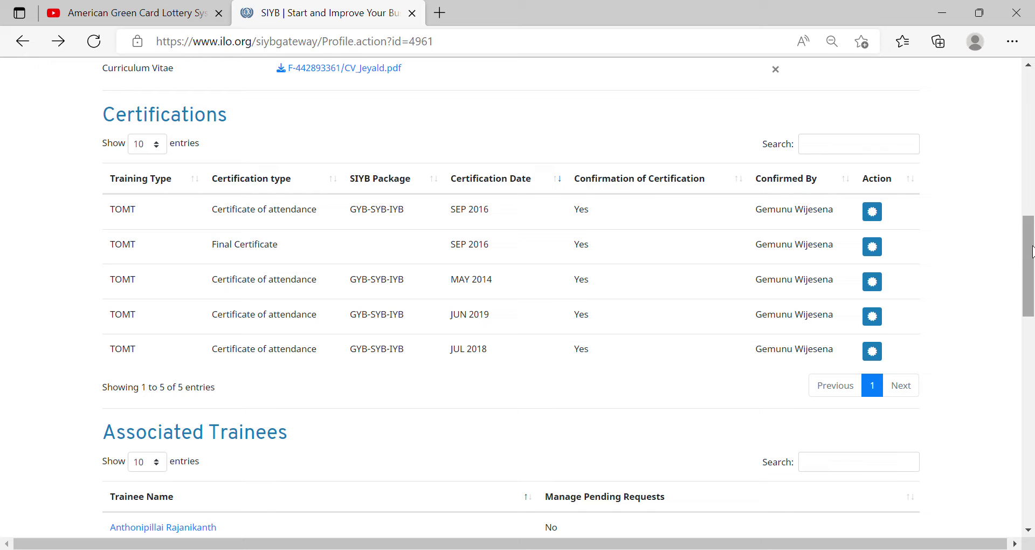
Draft an education entry with the description MBA and close it without submitting
{"action": "left_click_drag", "start_coordinate": [1031, 251], "coordinate": [991, 113]}
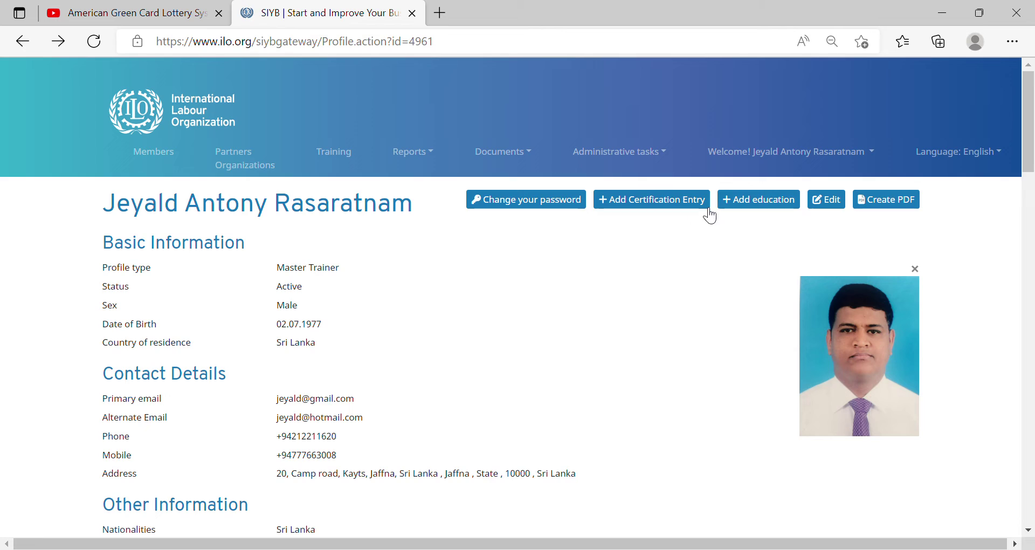
{"action": "left_click", "coordinate": [752, 202]}
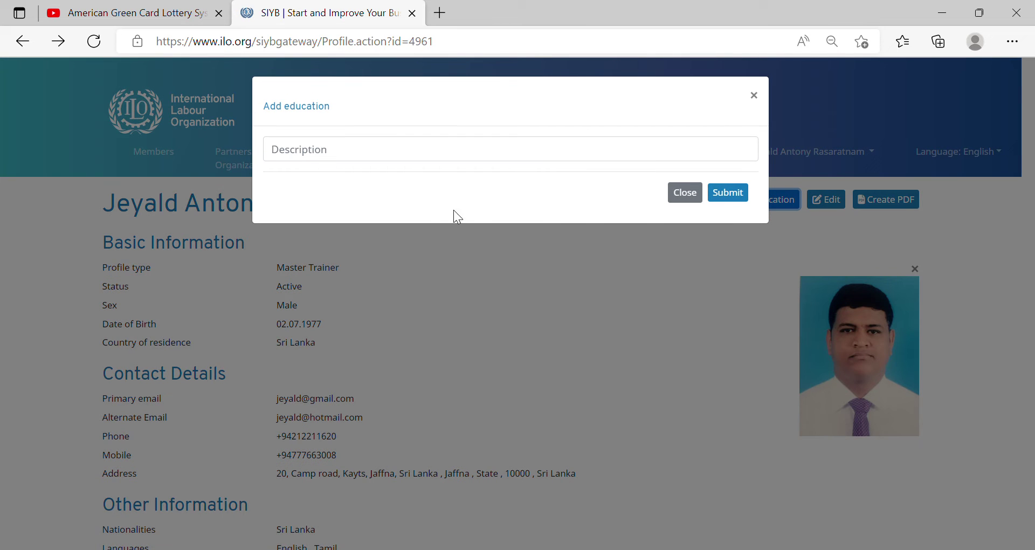
{"action": "left_click", "coordinate": [407, 162]}
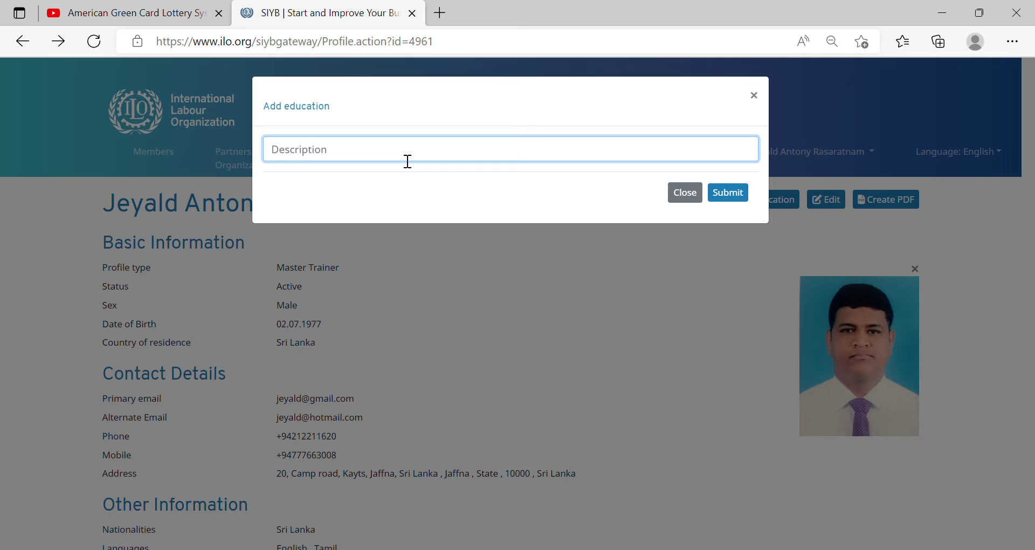
{"action": "type", "text": "<B"}
{"action": "key", "text": "BackSpace"}
{"action": "key", "text": "BackSpace"}
{"action": "type", "text": "MBA"}
{"action": "left_click", "coordinate": [718, 200]}
{"action": "left_click", "coordinate": [754, 97]}
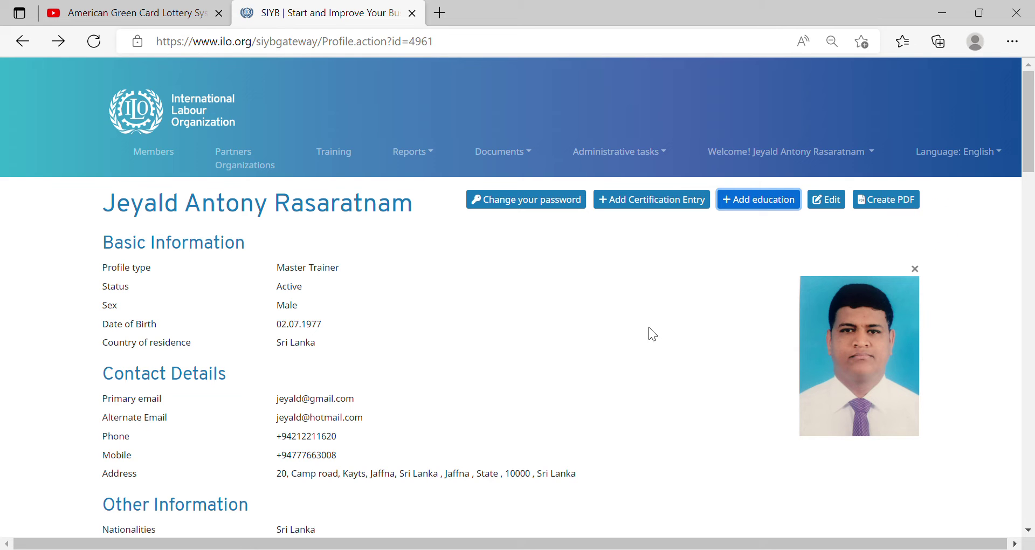
Review the Education entries and other details under Other Information in the profile
{"action": "left_click", "coordinate": [787, 163]}
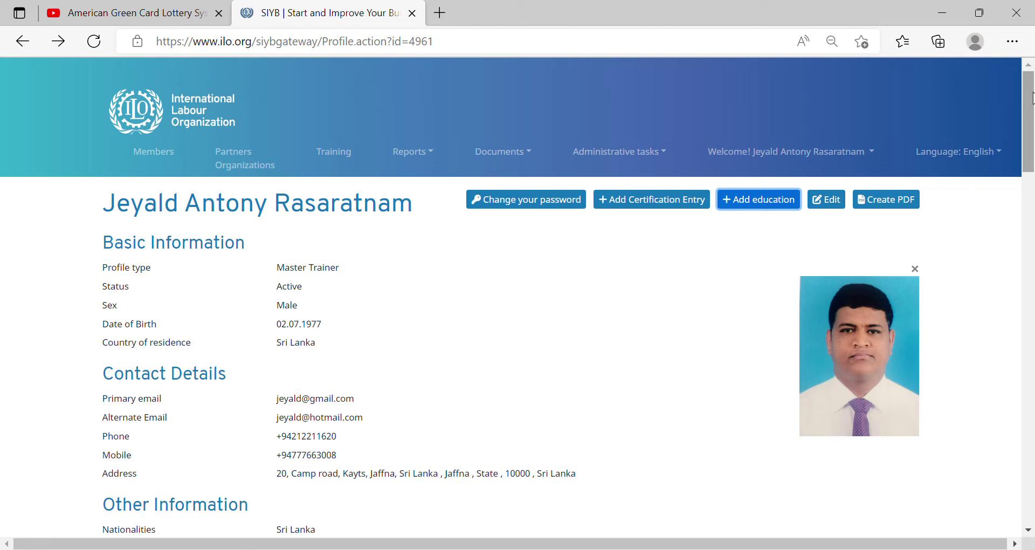
{"action": "left_click_drag", "start_coordinate": [1033, 118], "coordinate": [1032, 202]}
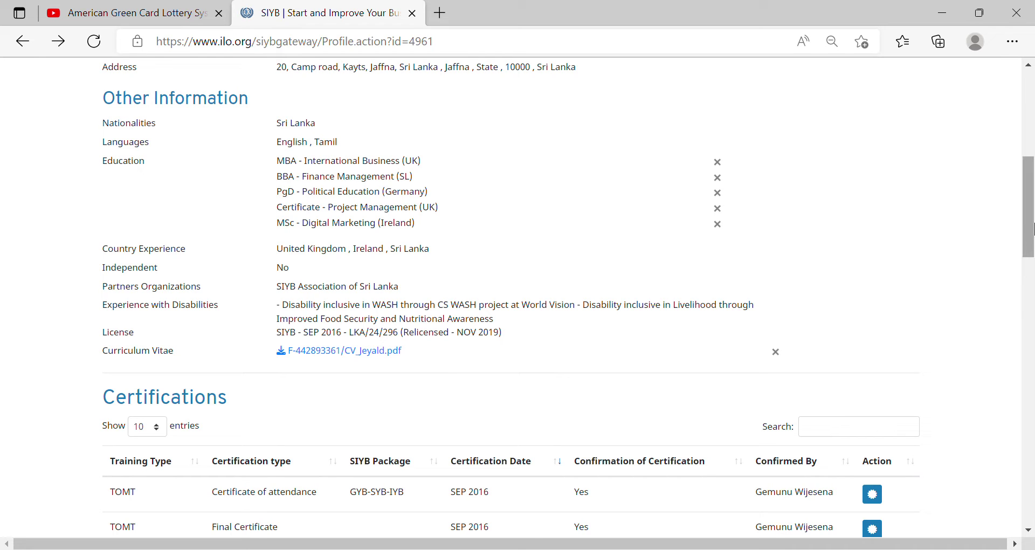
{"action": "left_click_drag", "start_coordinate": [1032, 229], "coordinate": [1032, 142]}
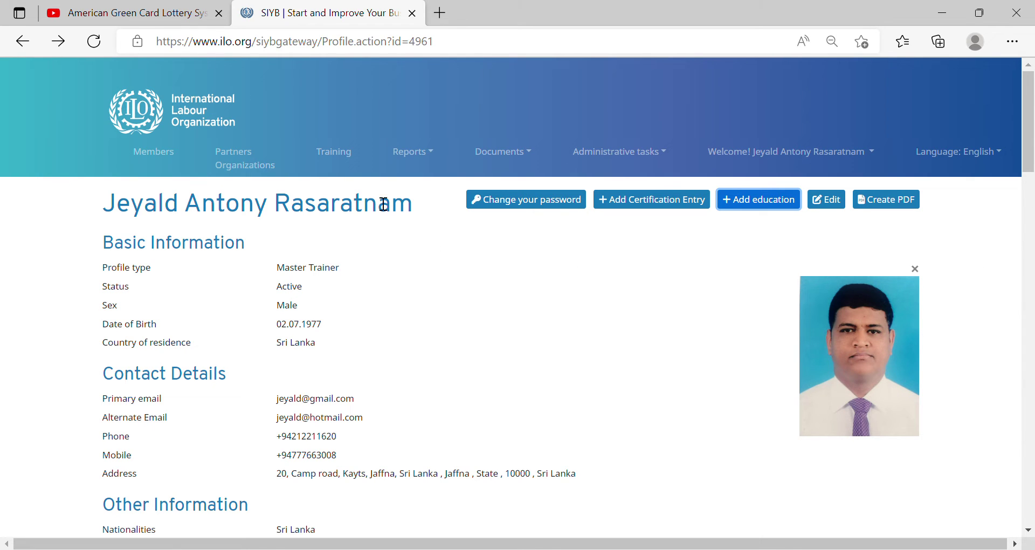
Go to the Training page and start adding a new training record
{"action": "left_click", "coordinate": [344, 162]}
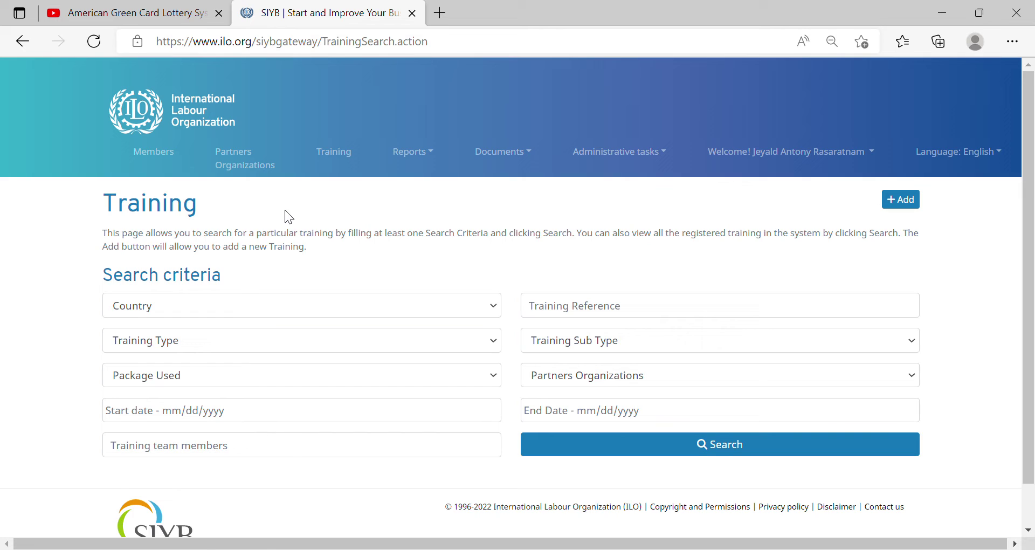
{"action": "left_click", "coordinate": [728, 160]}
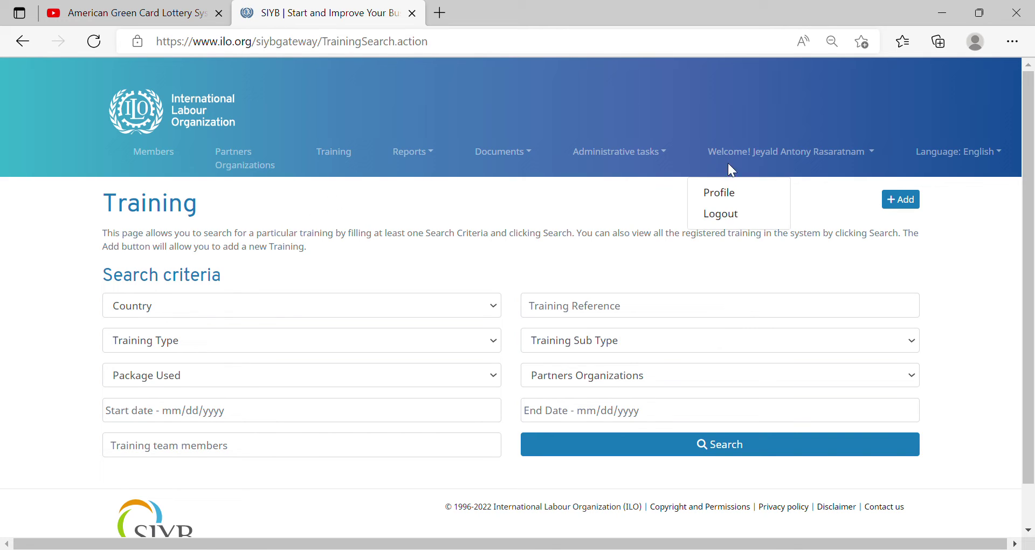
{"action": "left_click", "coordinate": [578, 205]}
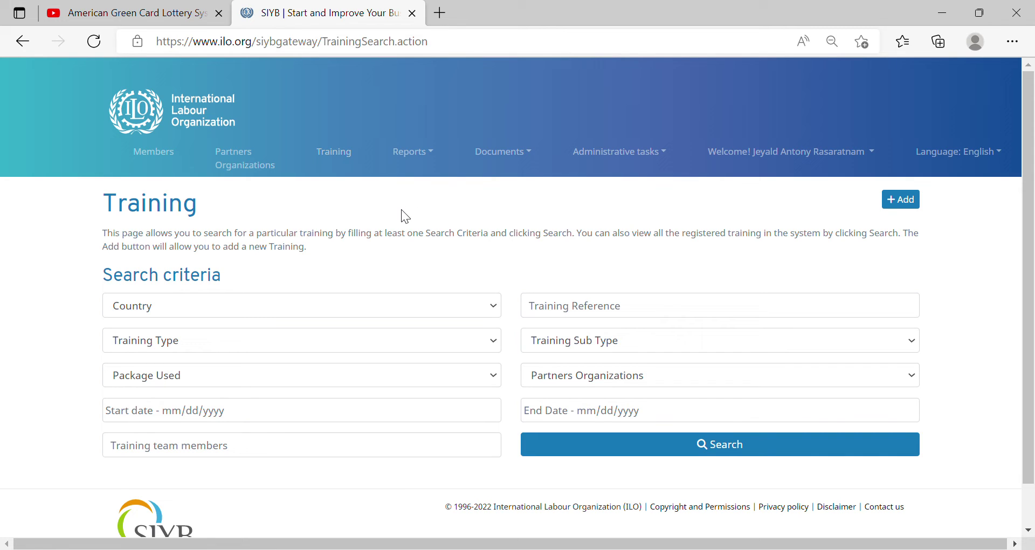
{"action": "left_click", "coordinate": [902, 200]}
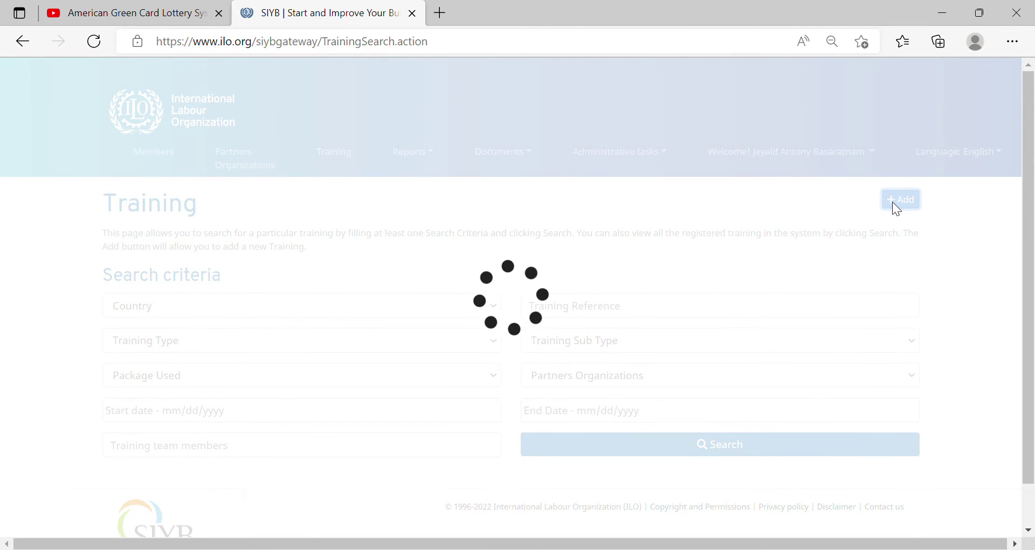
Set the new training's Country to Sri Lanka and its Location City to Colombo
{"action": "scroll", "coordinate": [1033, 188], "scroll_direction": "down", "scroll_amount": 1}
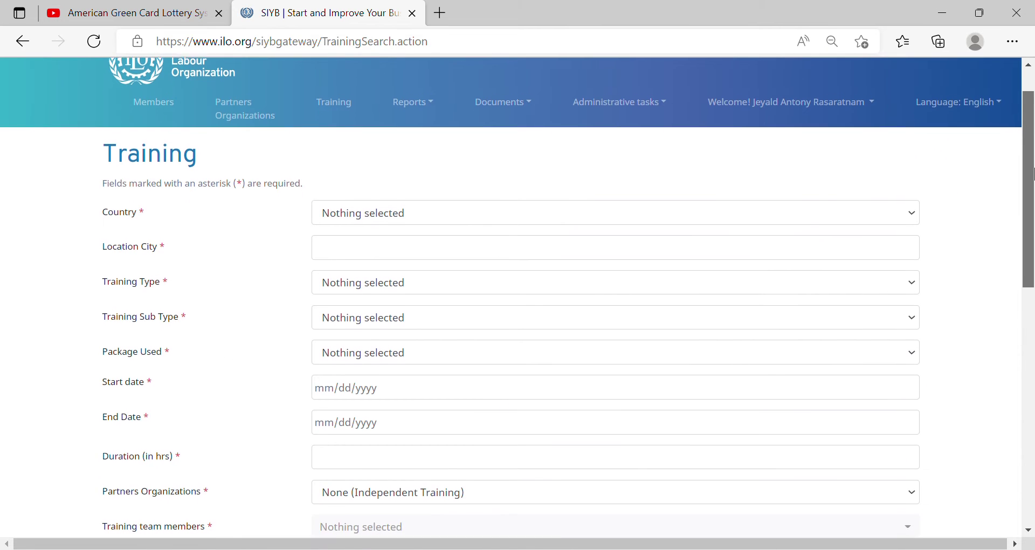
{"action": "scroll", "coordinate": [1032, 189], "scroll_direction": "down", "scroll_amount": 1}
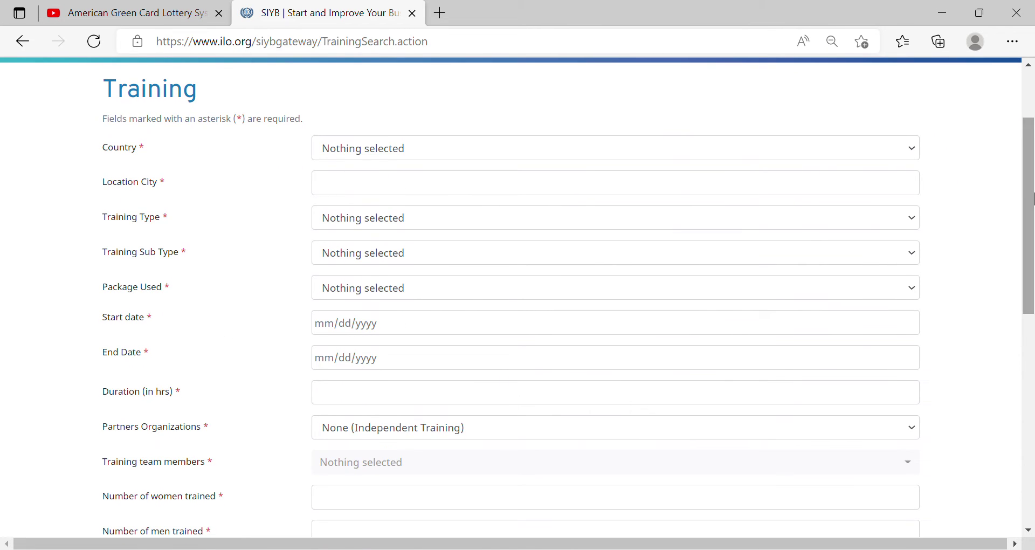
{"action": "left_click", "coordinate": [428, 150]}
{"action": "type", "text": "sri"}
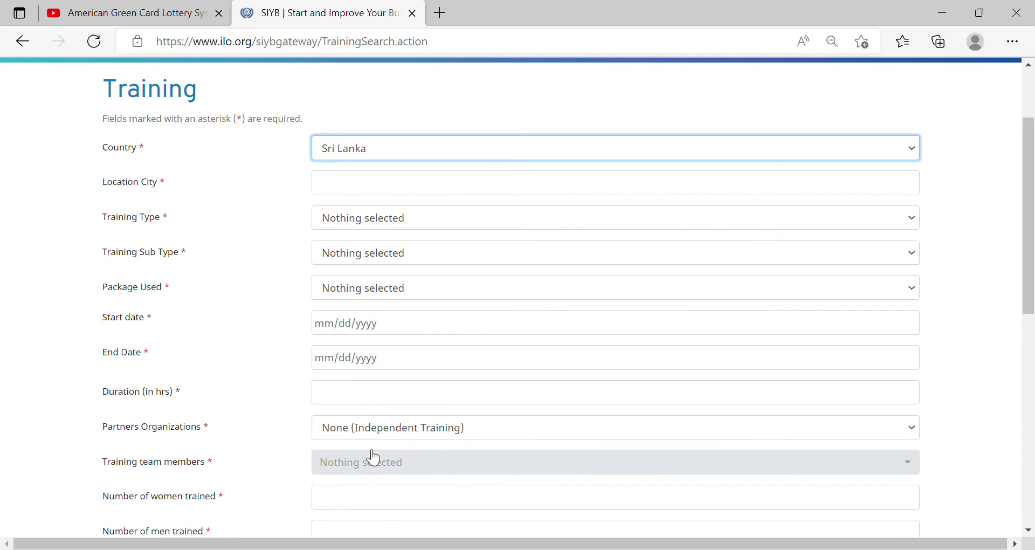
{"action": "left_click", "coordinate": [372, 192]}
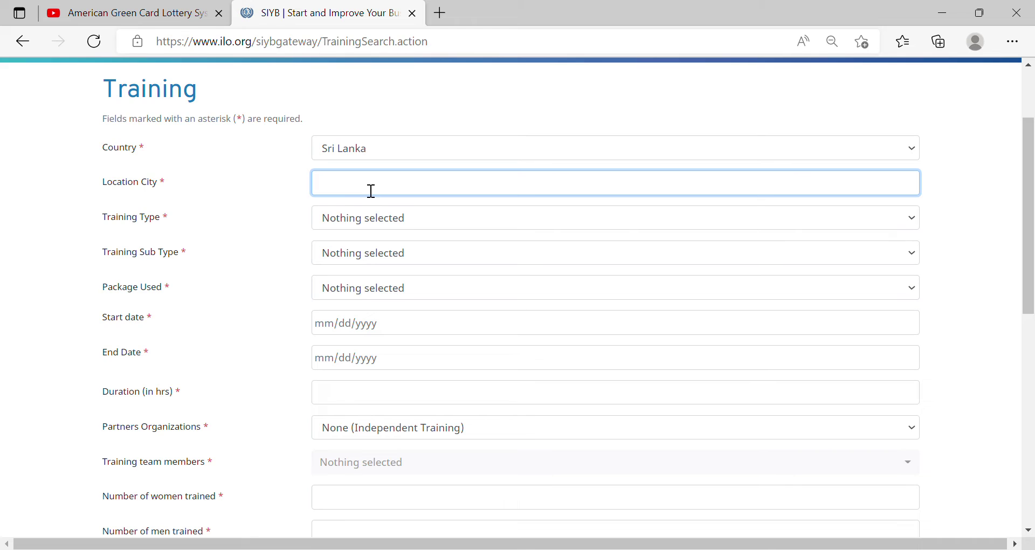
{"action": "type", "text": "Colombo"}
{"action": "left_click", "coordinate": [252, 189]}
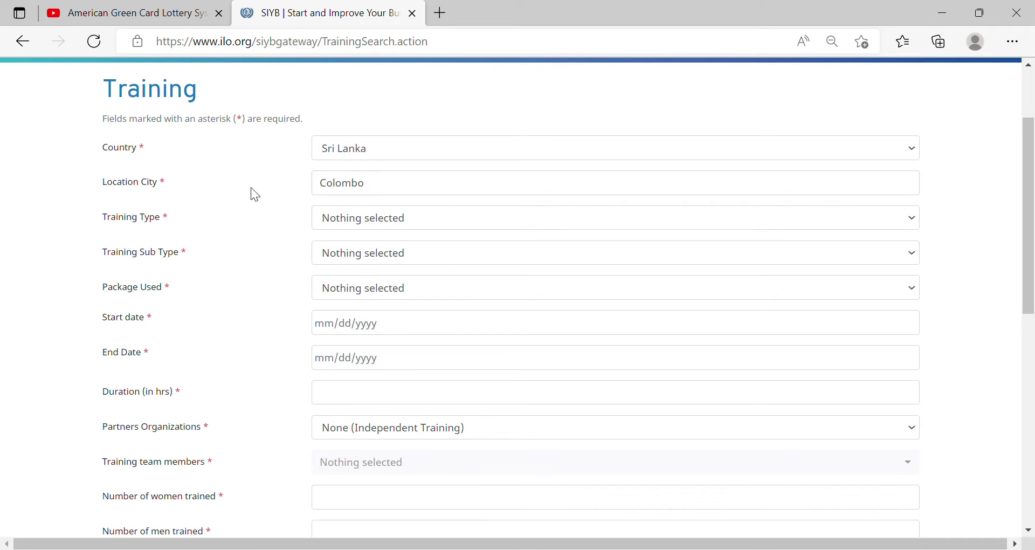
Set the Training Type to Training of Trainers, the Sub Type to Initial Training and the Package Used to GYB-SYB-IYB
{"action": "left_click", "coordinate": [352, 221]}
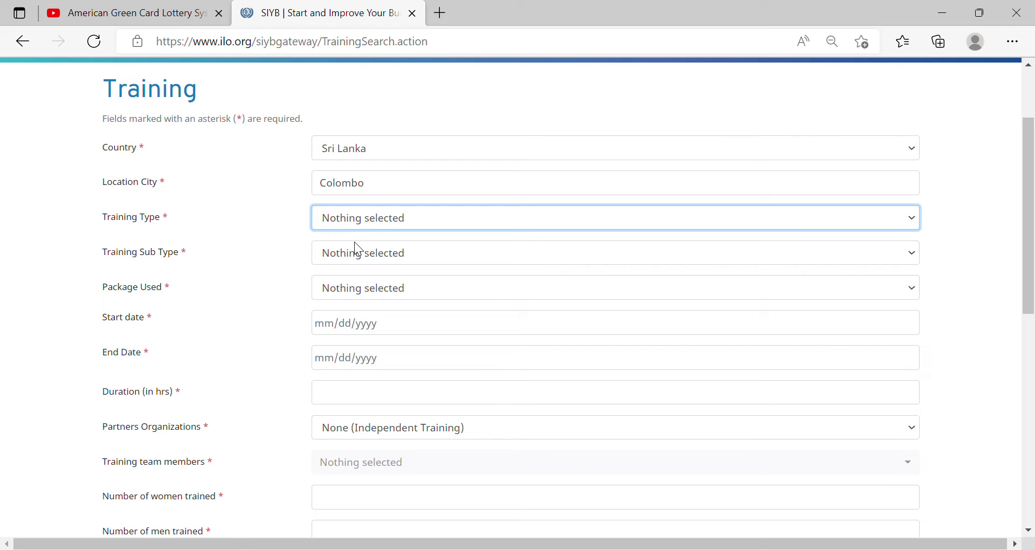
{"action": "left_click", "coordinate": [389, 268]}
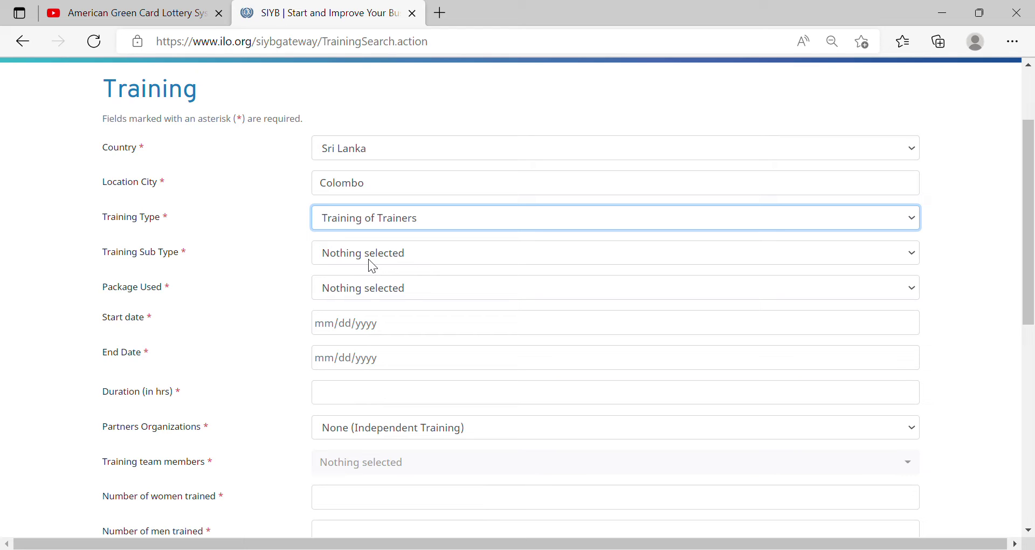
{"action": "key", "text": "Down"}
{"action": "key", "text": "Up"}
{"action": "key", "text": "Tab"}
{"action": "key", "text": "Down"}
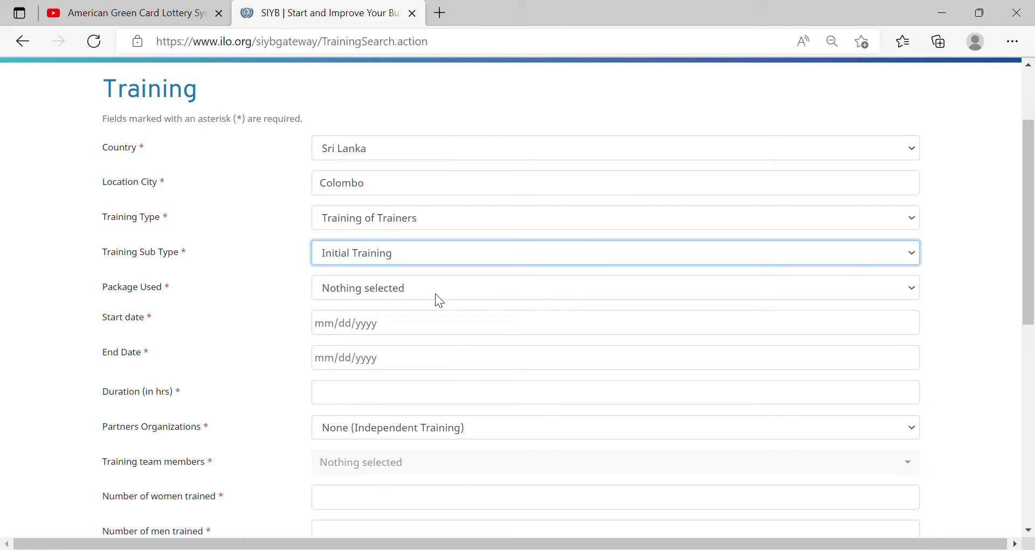
{"action": "key", "text": "Tab"}
{"action": "key", "text": "Down"}
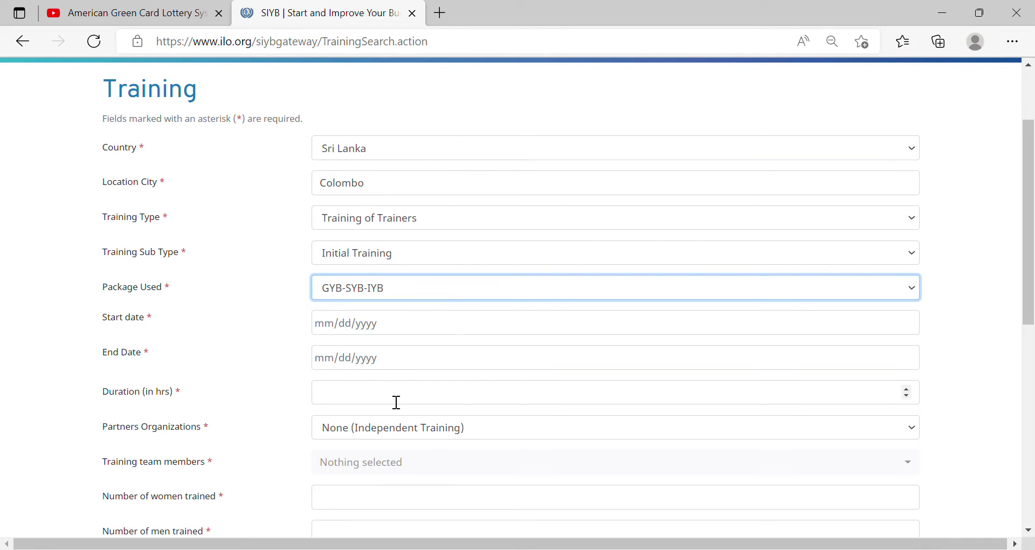
Set the training's Start date to 01/03/2022 and its End Date to 01/14/2022
{"action": "left_click", "coordinate": [382, 333]}
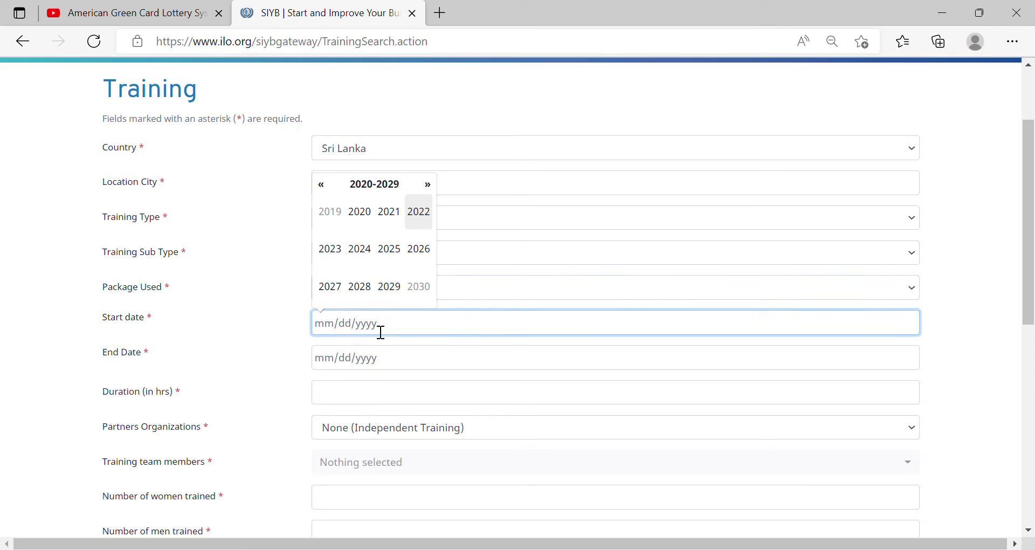
{"action": "left_click", "coordinate": [424, 223]}
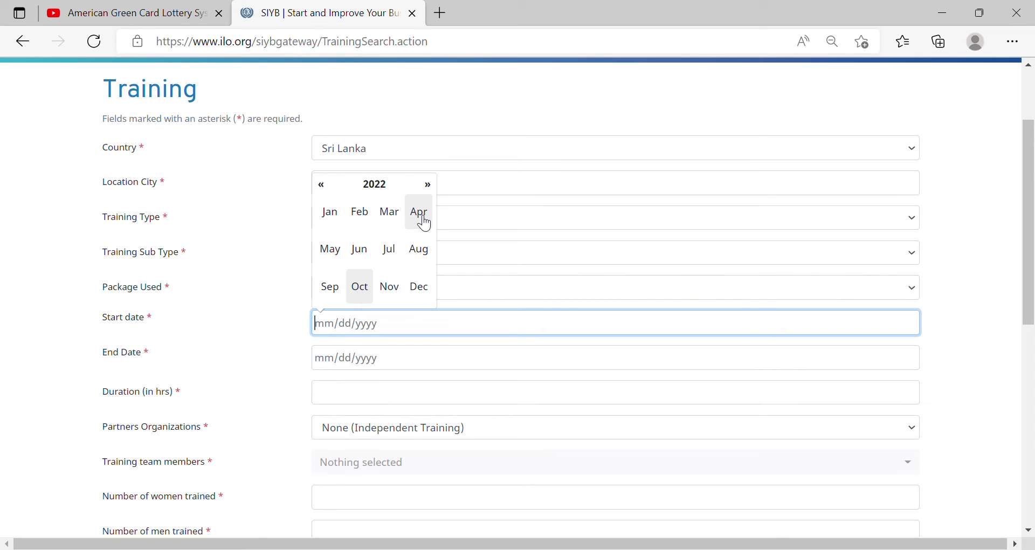
{"action": "left_click", "coordinate": [340, 221]}
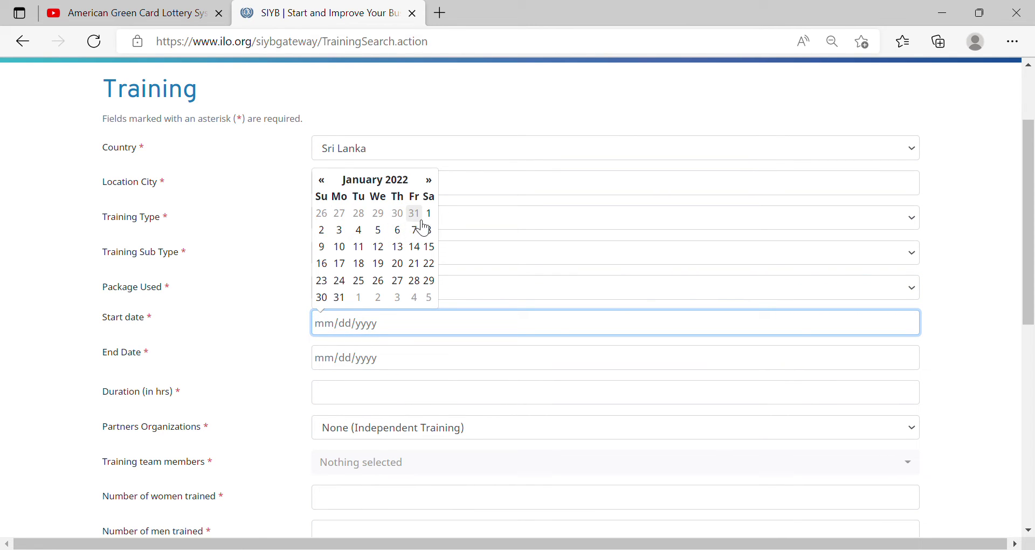
{"action": "left_click", "coordinate": [339, 232]}
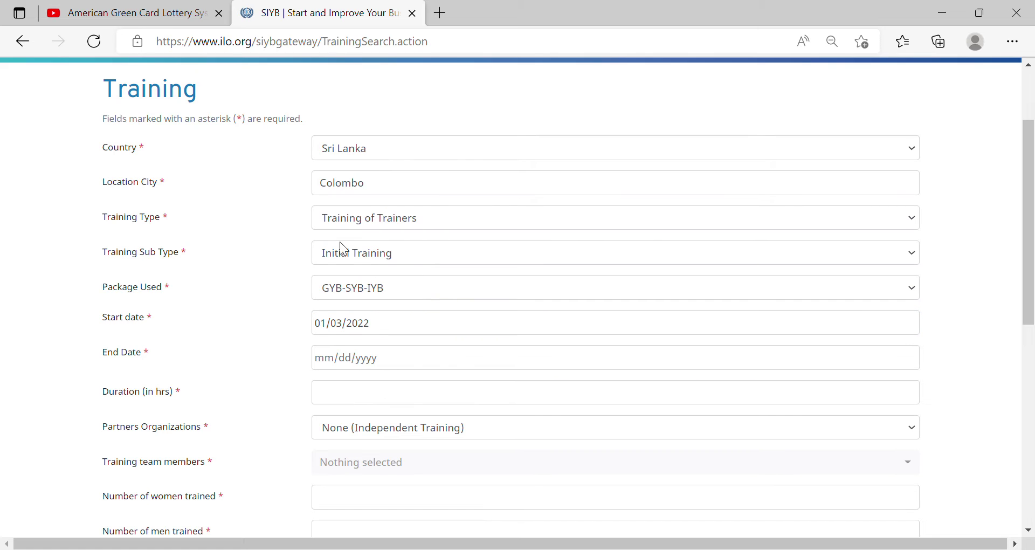
{"action": "left_click", "coordinate": [388, 362]}
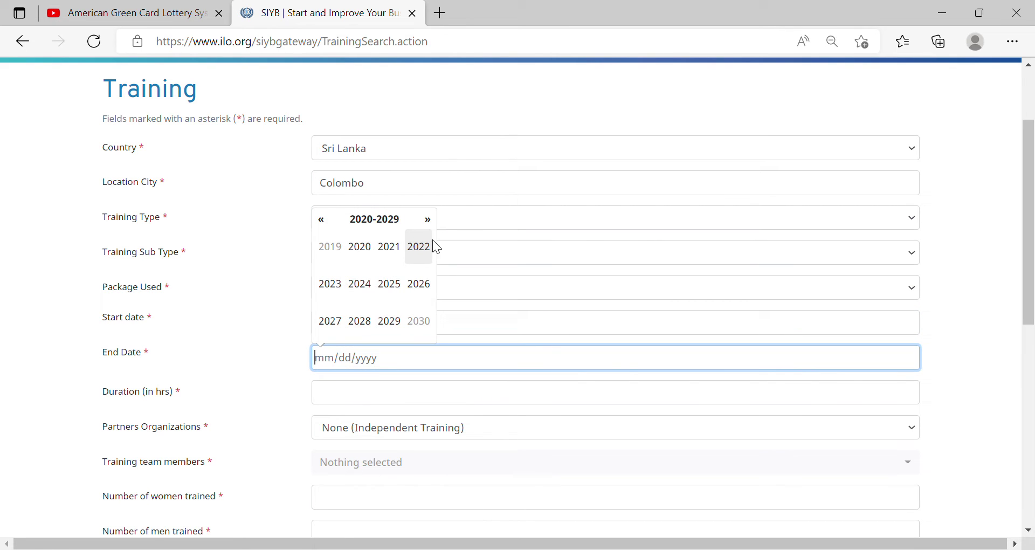
{"action": "left_click", "coordinate": [423, 251]}
{"action": "left_click", "coordinate": [334, 256]}
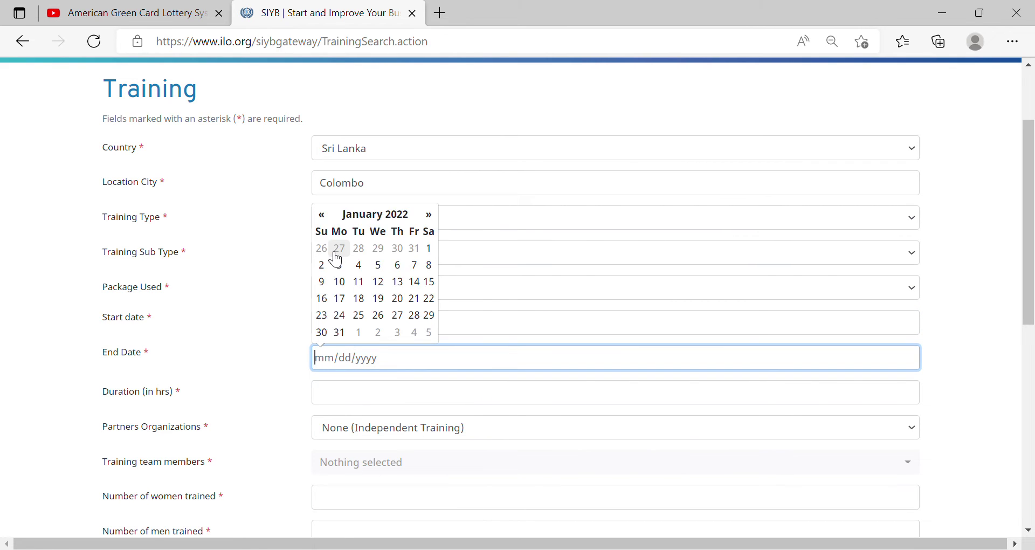
{"action": "left_click", "coordinate": [420, 286]}
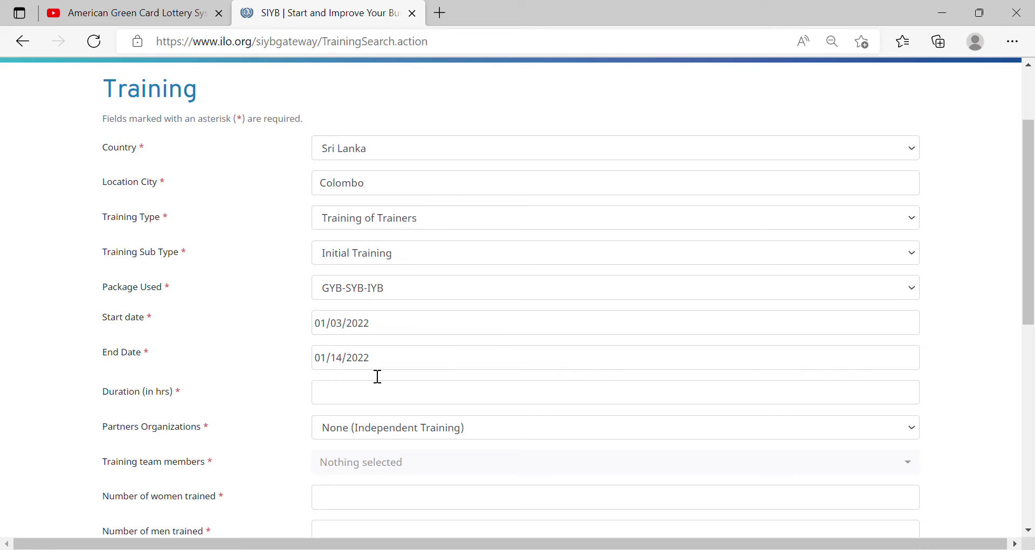
Set the training's Duration to 80 hours
{"action": "left_click", "coordinate": [383, 402]}
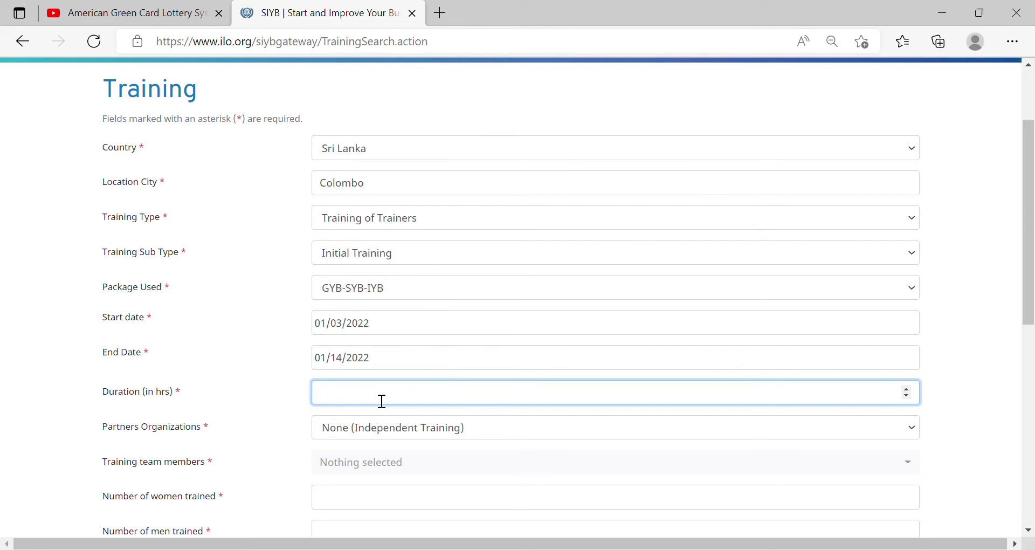
{"action": "type", "text": "7"}
{"action": "type", "text": "80"}
{"action": "left_click", "coordinate": [245, 399]}
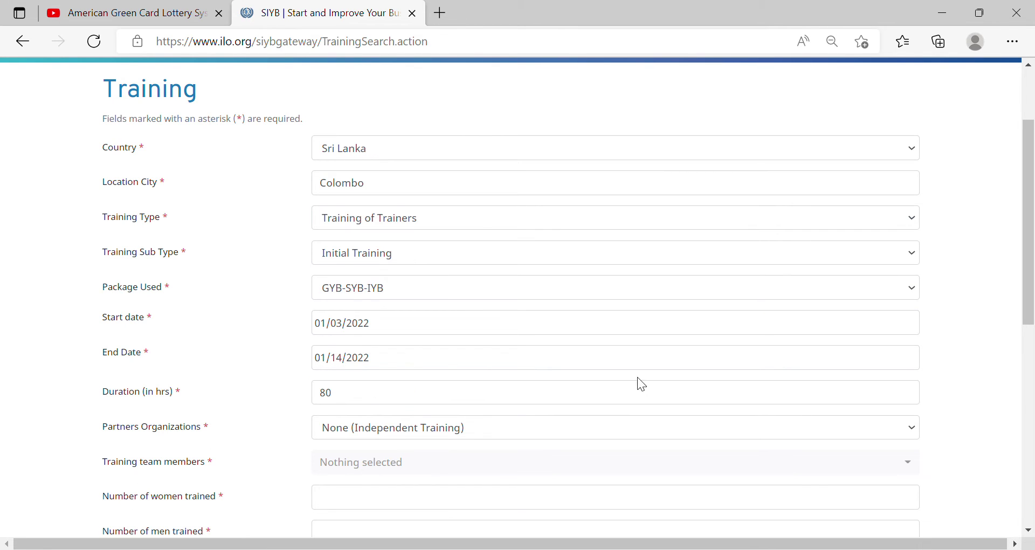
Set the training's Partners Organizations to SIYB Association of Sri Lanka
{"action": "scroll", "coordinate": [1028, 286], "scroll_direction": "down", "scroll_amount": 3}
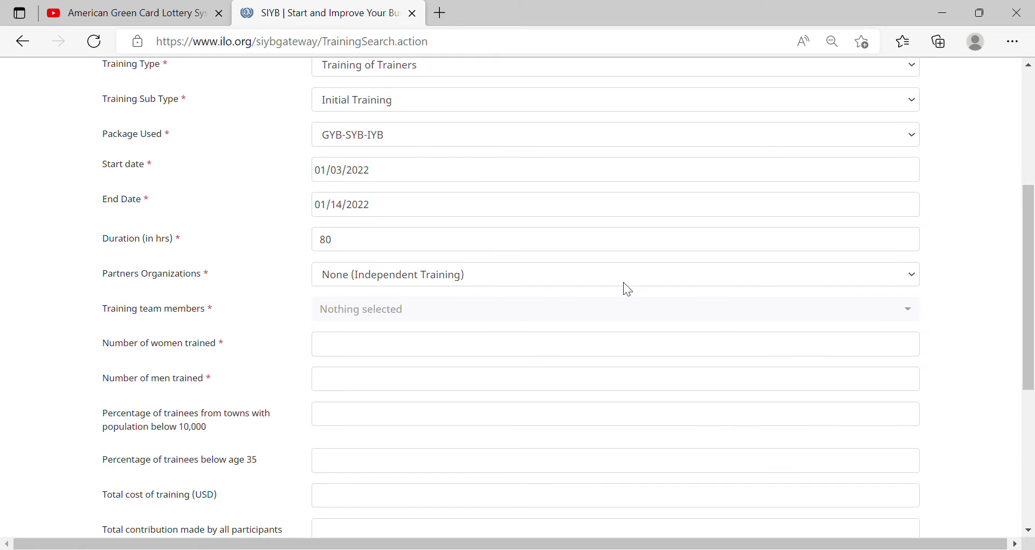
{"action": "left_click", "coordinate": [467, 277]}
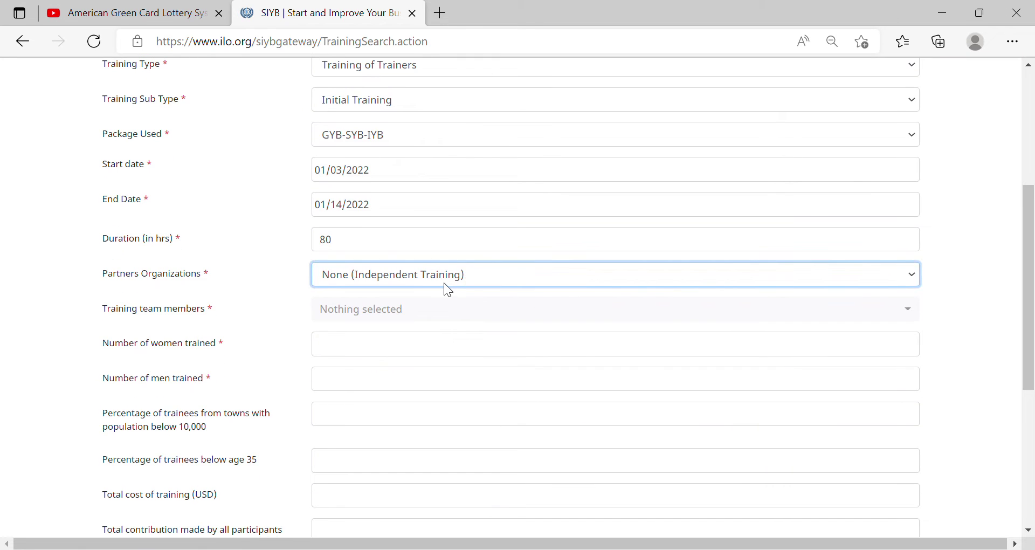
{"action": "key", "text": "Down"}
{"action": "key", "text": "Down"}
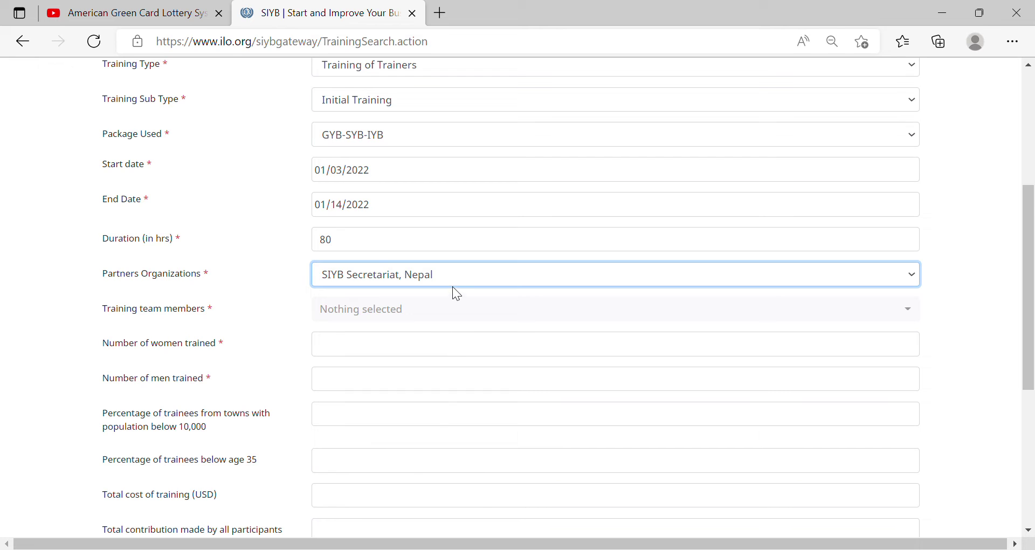
{"action": "key", "text": "Down"}
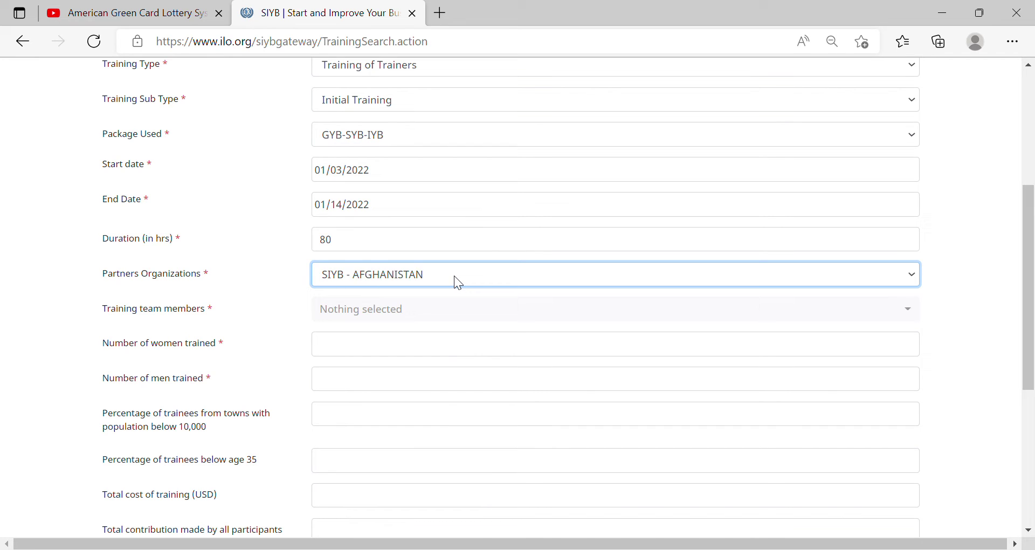
{"action": "key", "text": "Down"}
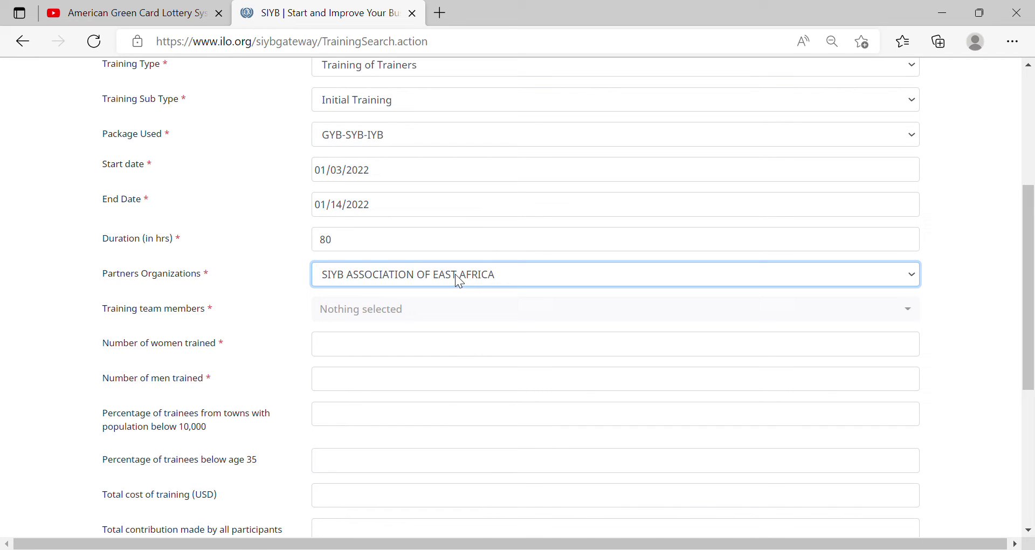
{"action": "key", "text": "Down"}
{"action": "key", "text": "Down"}
{"action": "key", "text": "Down"}
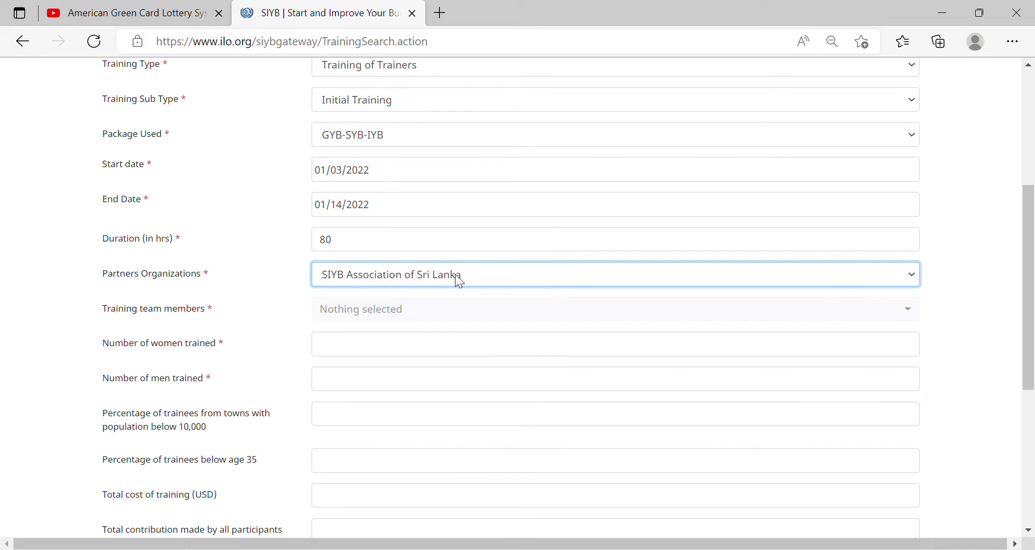
{"action": "key", "text": "Up"}
{"action": "key", "text": "Down"}
{"action": "left_click", "coordinate": [280, 283]}
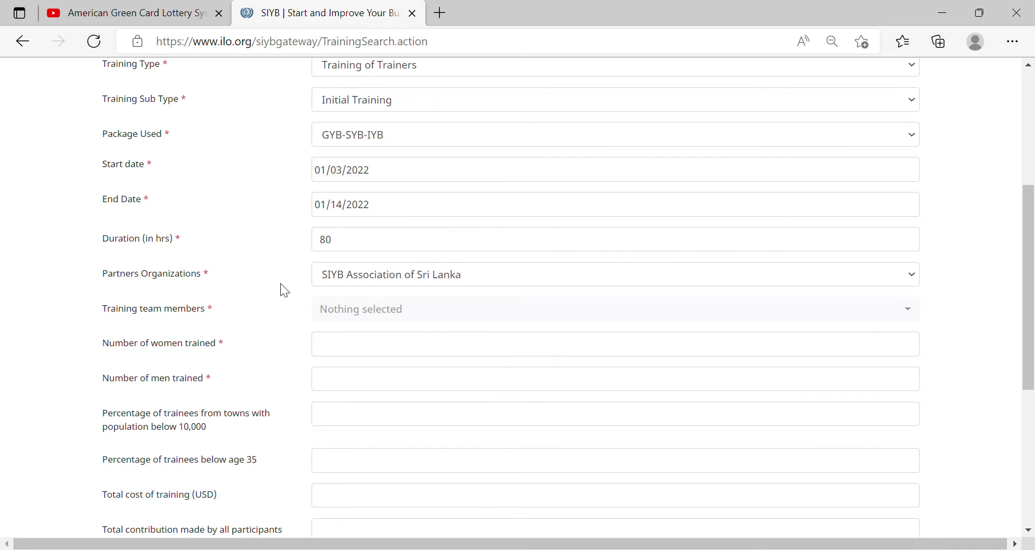
Find the trainer by searching for the start of the name and choose that trainer as the training team member
{"action": "left_click", "coordinate": [386, 318]}
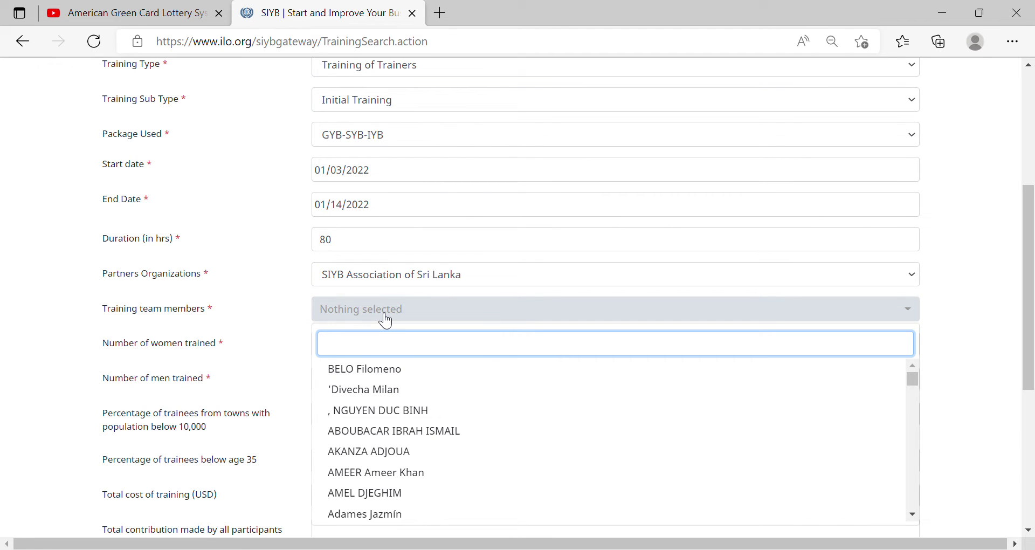
{"action": "type", "text": "AriAQ"}
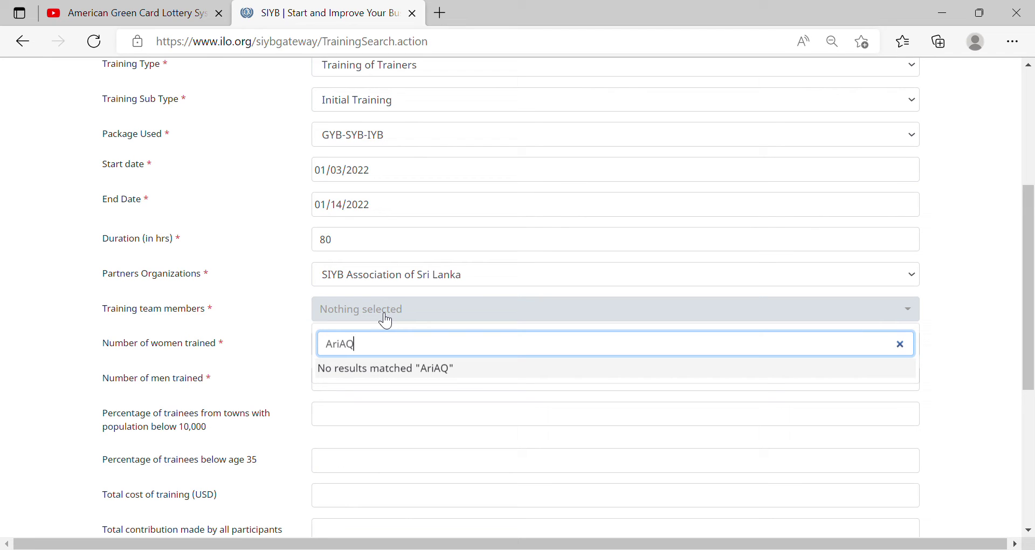
{"action": "key", "text": "BackSpace"}
{"action": "key", "text": "BackSpace"}
{"action": "key", "text": "BackSpace"}
{"action": "key", "text": "BackSpace"}
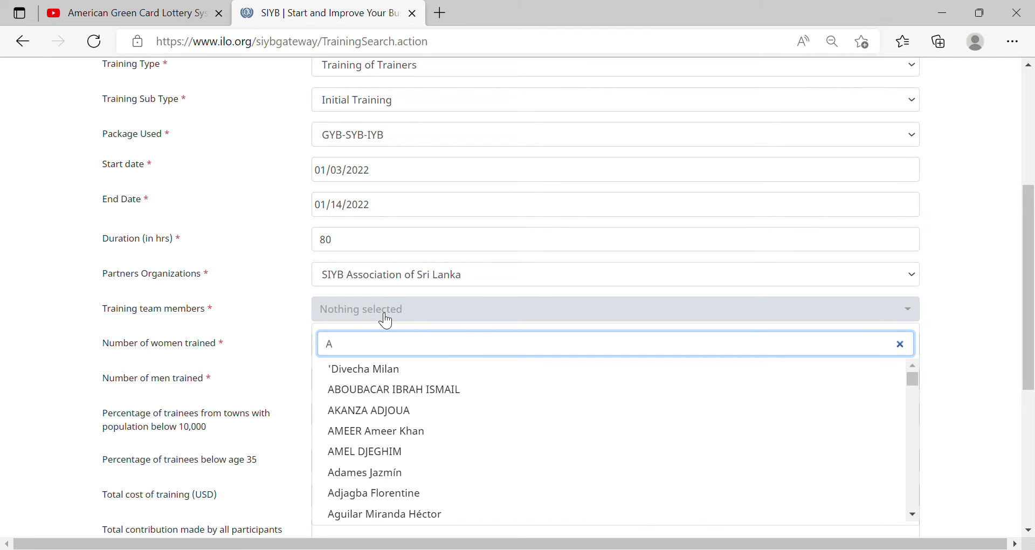
{"action": "type", "text": "r"}
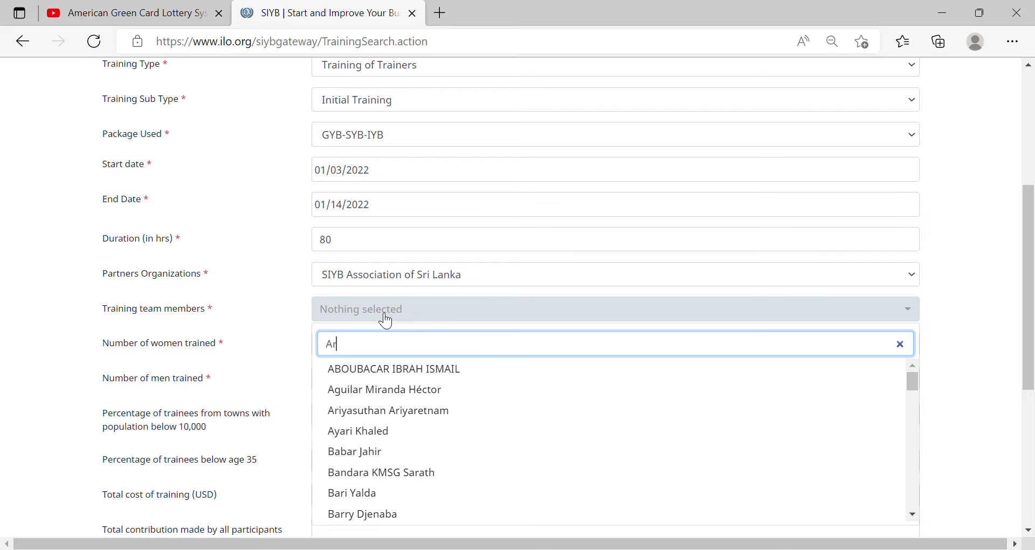
{"action": "type", "text": "ii"}
{"action": "key", "text": "BackSpace"}
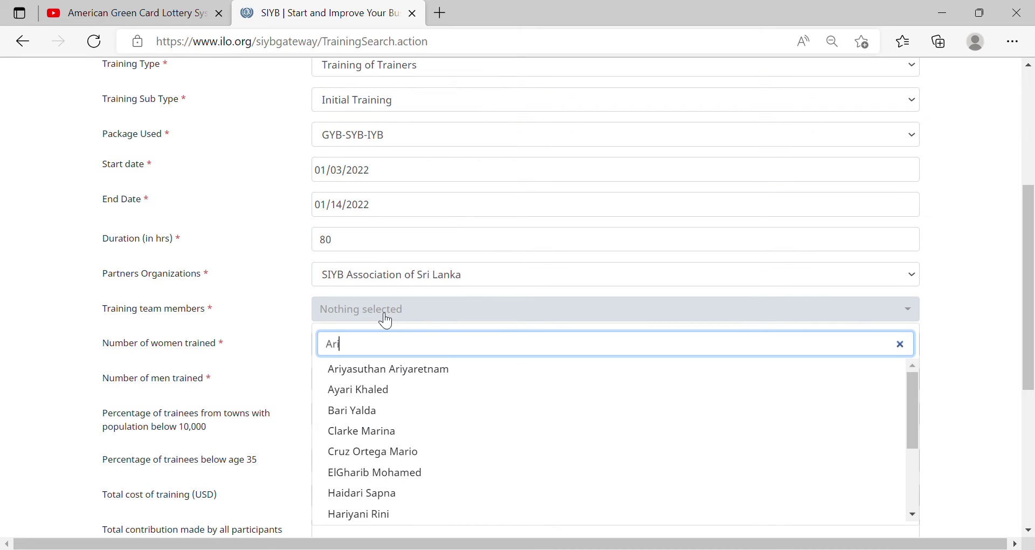
{"action": "left_click", "coordinate": [409, 369]}
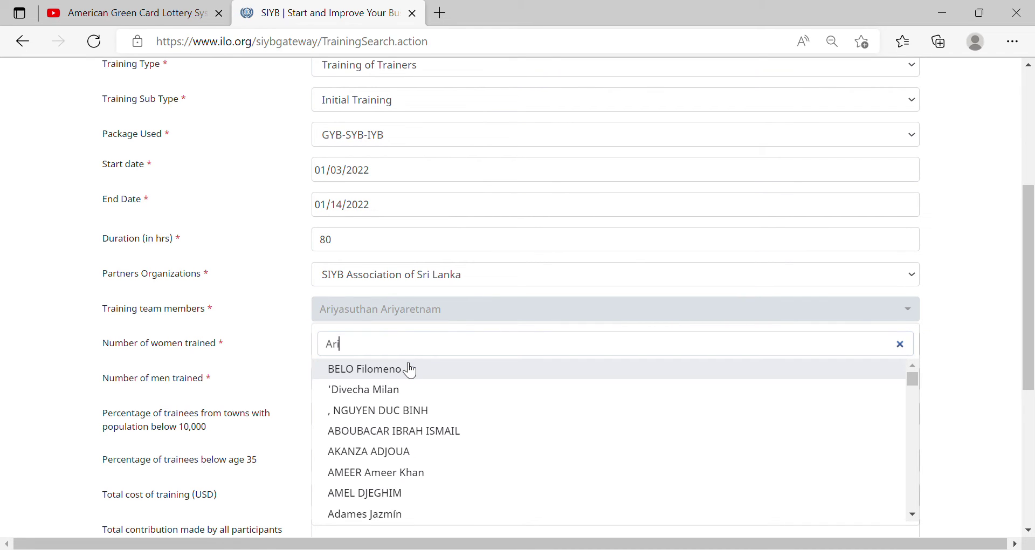
{"action": "left_click", "coordinate": [986, 280]}
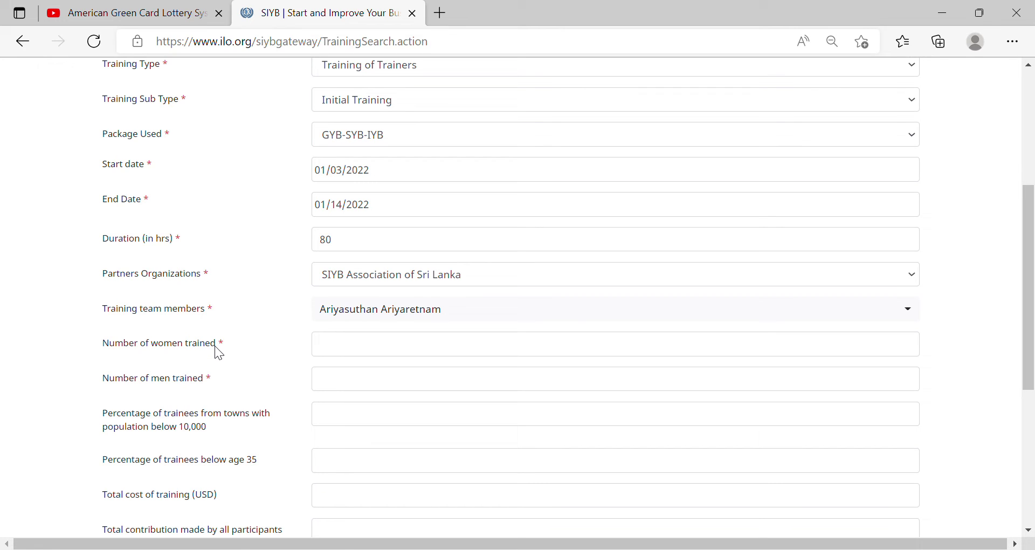
Enter 12 as the number of women trained and 09 as the number of men trained
{"action": "left_click_drag", "start_coordinate": [1032, 237], "coordinate": [1032, 276]}
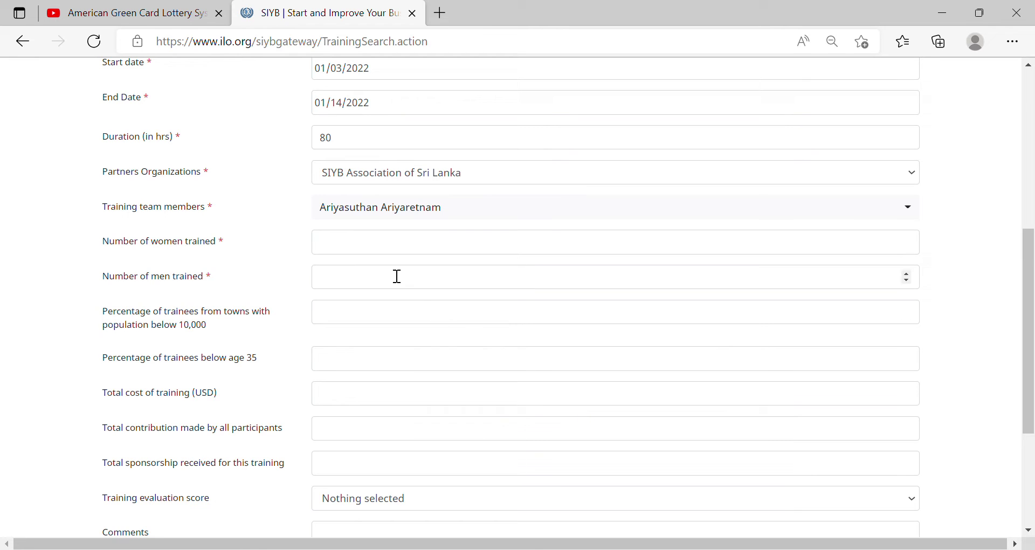
{"action": "left_click", "coordinate": [386, 252]}
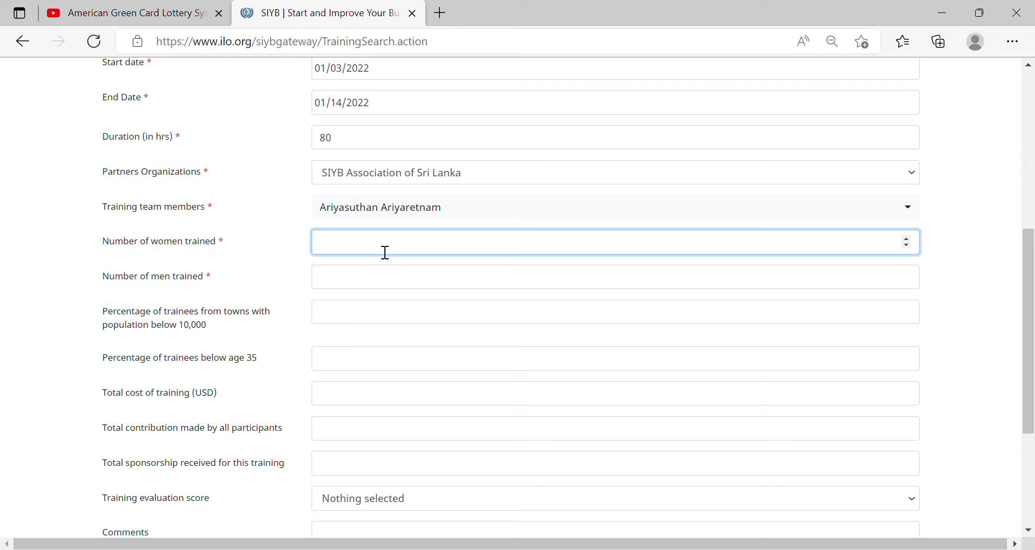
{"action": "type", "text": "12"}
{"action": "left_click", "coordinate": [354, 285]}
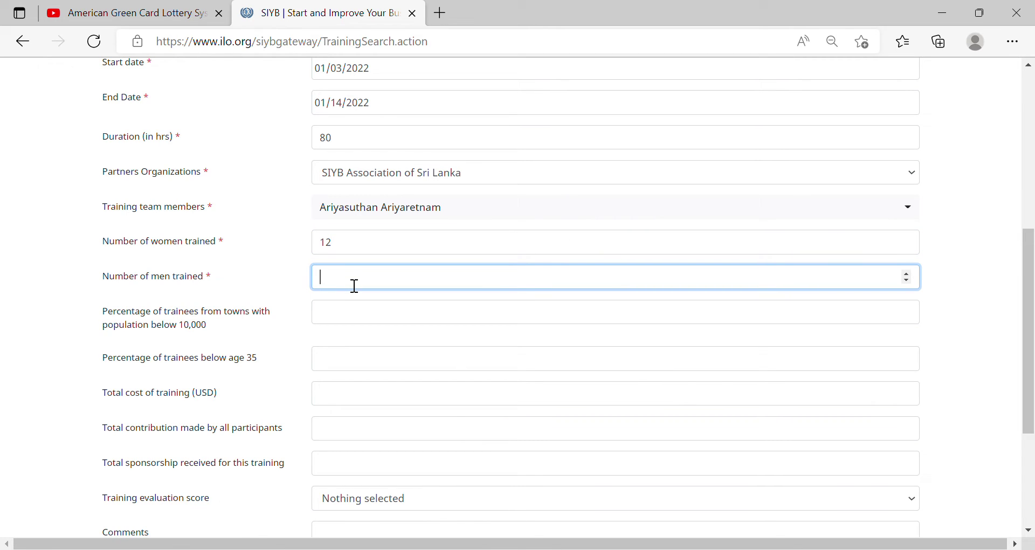
{"action": "type", "text": "09"}
Set the percentage of trainees from towns with population below 10,000 to 1 and the percentage below age 35 to 12
{"action": "left_click", "coordinate": [376, 315]}
{"action": "type", "text": "1"}
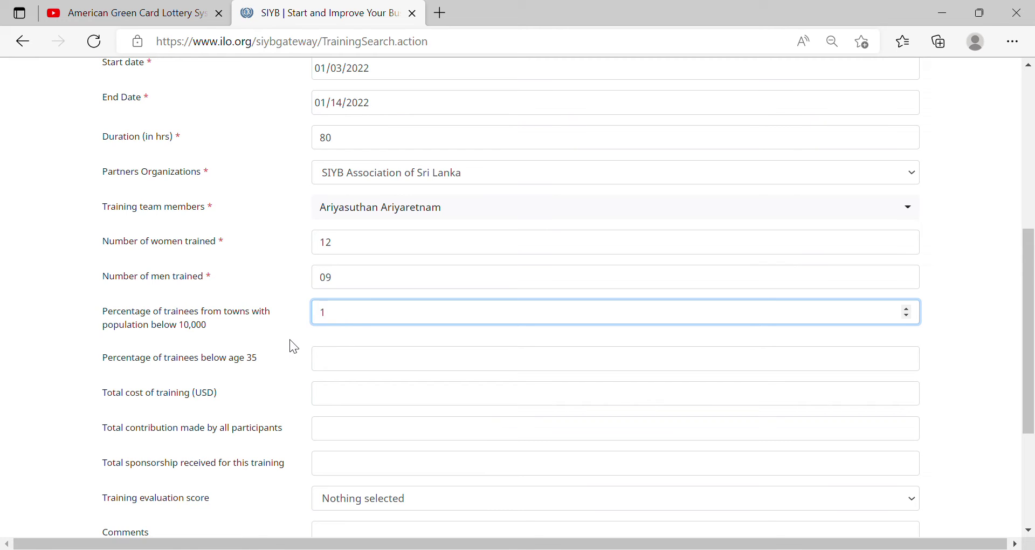
{"action": "left_click", "coordinate": [361, 370]}
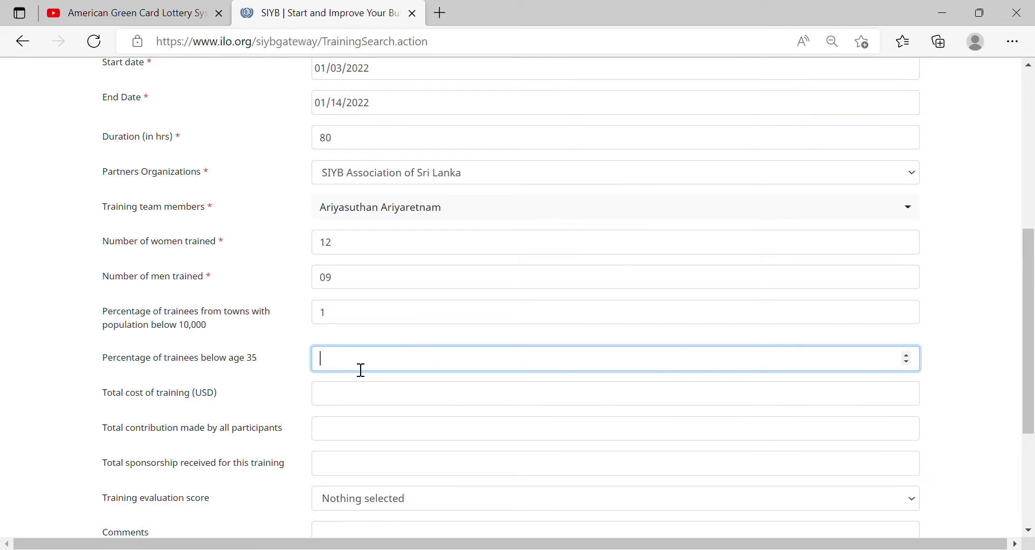
{"action": "type", "text": "12"}
{"action": "left_click", "coordinate": [284, 399]}
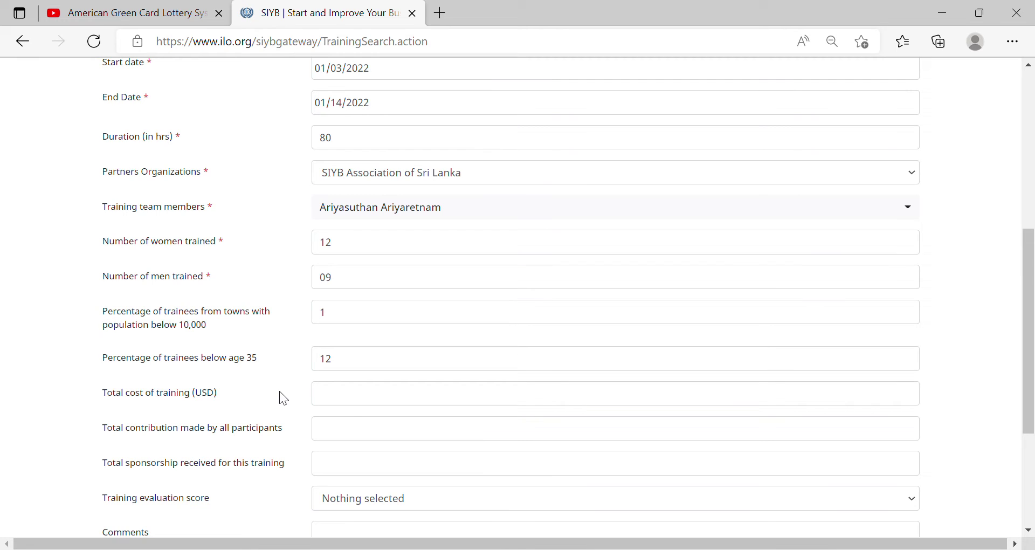
Enter a total training cost of 1500 USD, a total participant contribution of 0 and a total sponsorship of 500
{"action": "left_click", "coordinate": [357, 404]}
{"action": "type", "text": "1500"}
{"action": "left_click", "coordinate": [270, 378]}
{"action": "left_click", "coordinate": [351, 440]}
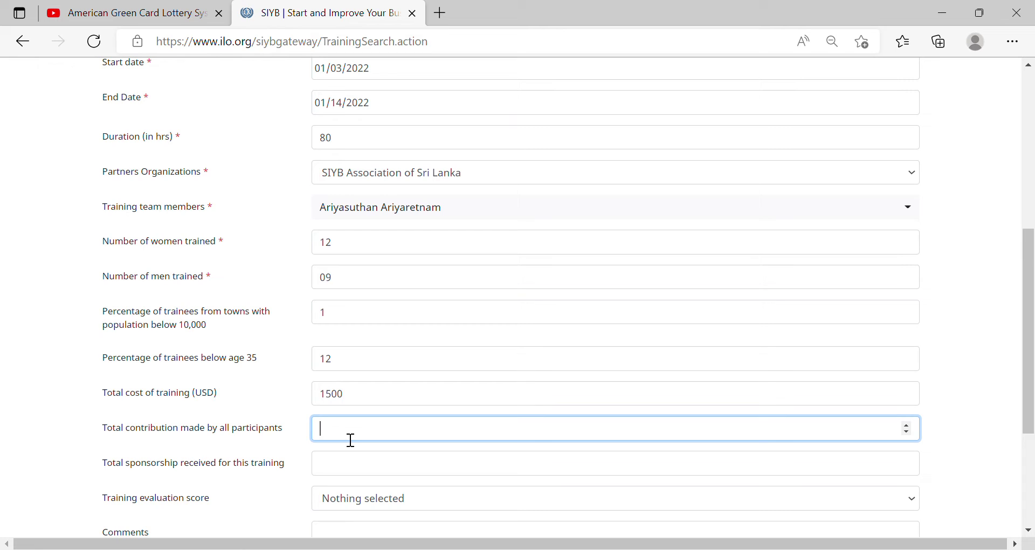
{"action": "type", "text": "0"}
{"action": "left_click", "coordinate": [352, 474]}
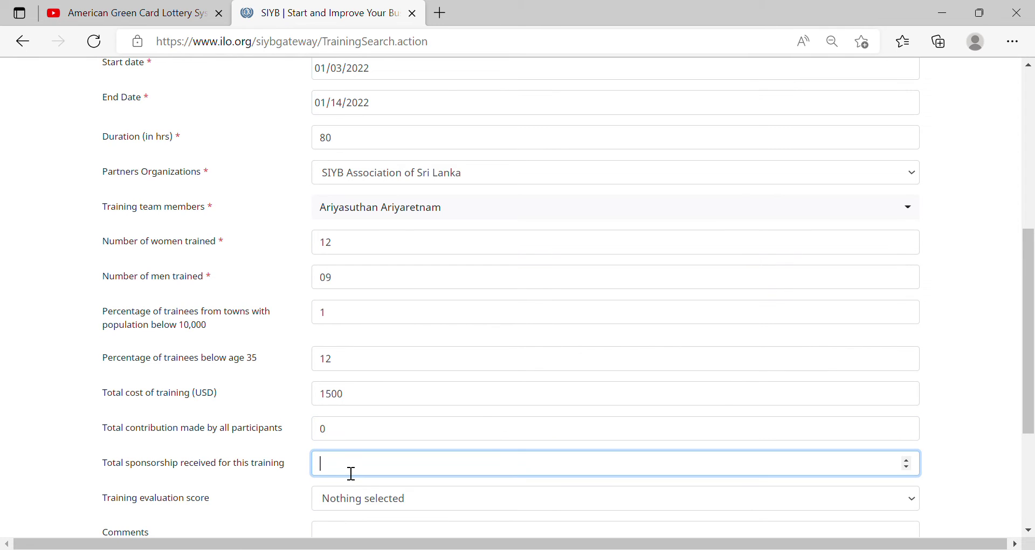
{"action": "type", "text": "500"}
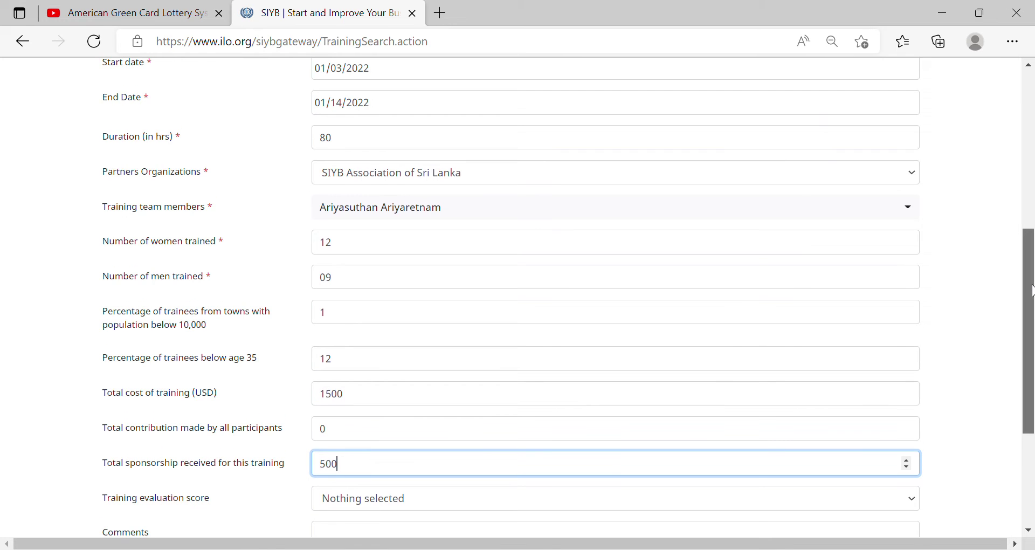
Set the Training evaluation score to 4-Very Good
{"action": "scroll", "coordinate": [655, 385], "scroll_direction": "down", "scroll_amount": 3}
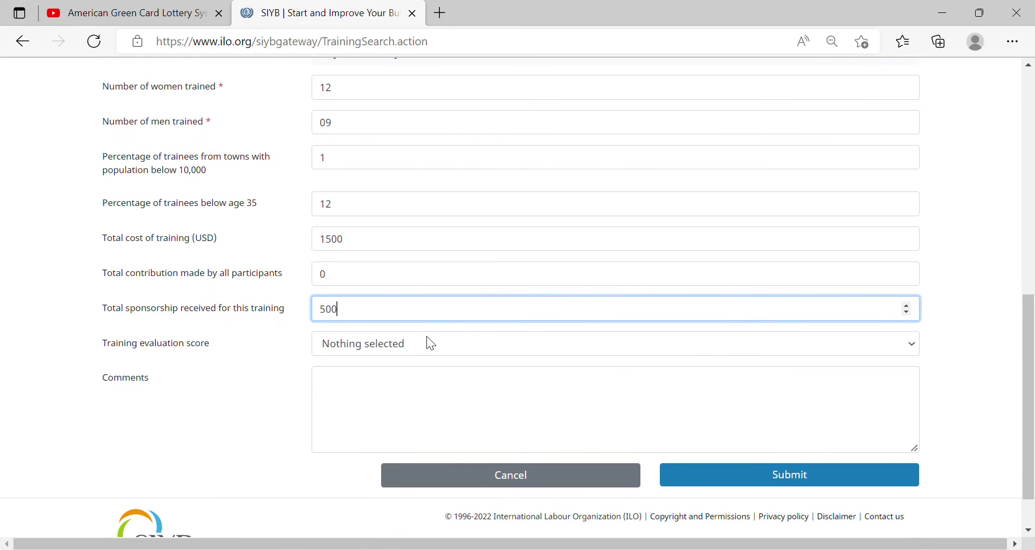
{"action": "key", "text": "Tab"}
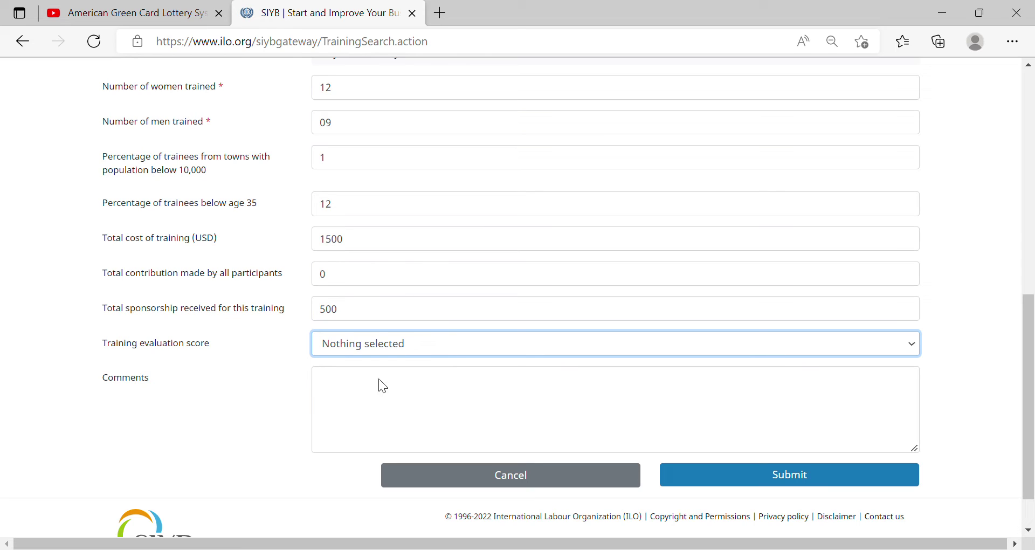
{"action": "left_click", "coordinate": [367, 428]}
Write a comment for the training that begins "I applied SIYB implementation" and refers to the guide
{"action": "left_click", "coordinate": [359, 396]}
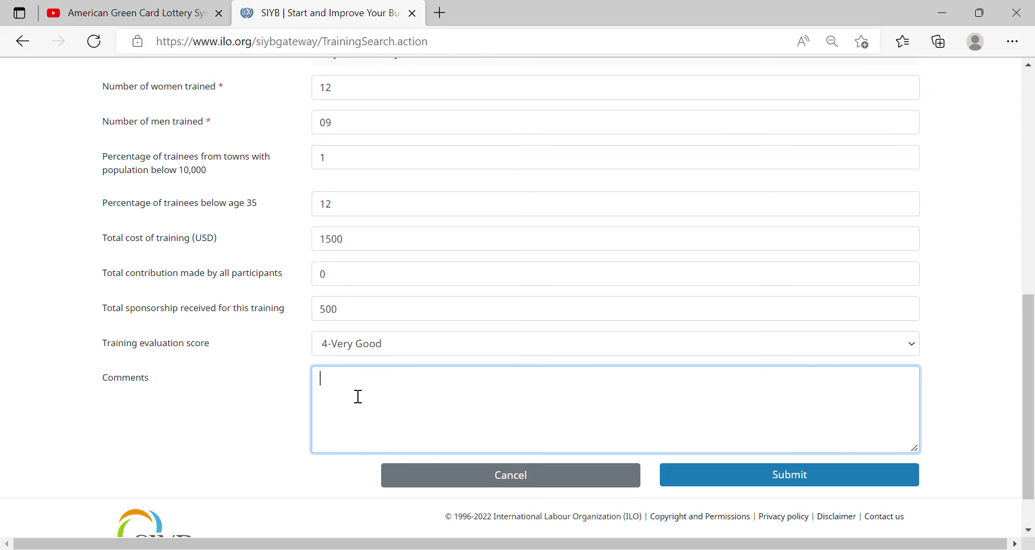
{"action": "type", "text": "I appired"}
{"action": "key", "text": "BackSpace"}
{"action": "key", "text": "BackSpace"}
{"action": "key", "text": "BackSpace"}
{"action": "key", "text": "BackSpace"}
{"action": "key", "text": "BackSpace"}
{"action": "type", "text": "lied SIYB imo"}
{"action": "type", "text": "le"}
{"action": "key", "text": "BackSpace"}
{"action": "key", "text": "BackSpace"}
{"action": "key", "text": "BackSpace"}
{"action": "type", "text": "plement"}
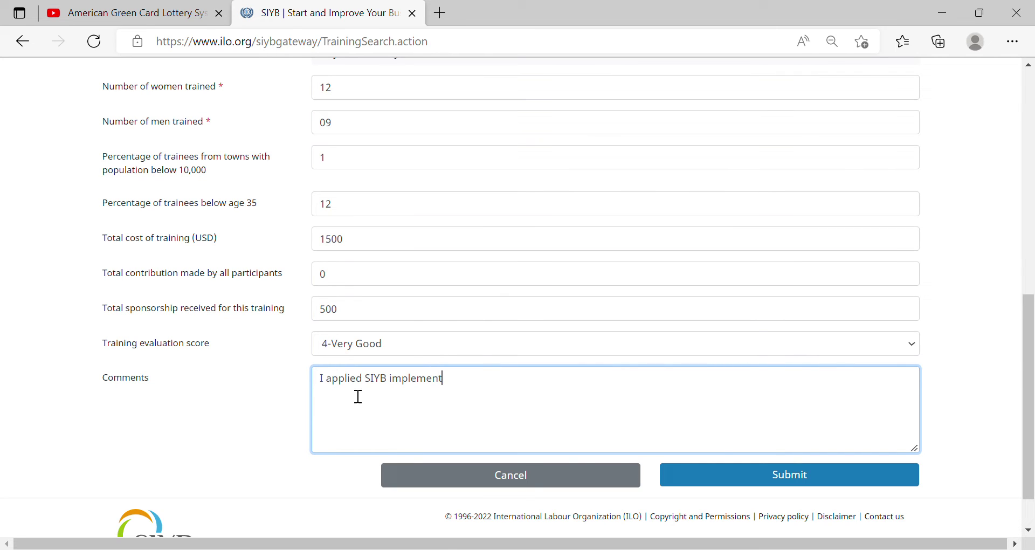
{"action": "type", "text": "ation gudies"}
{"action": "key", "text": "BackSpace"}
Change the Training Type to Training of Entrepreneurs, the Sub Type to Not Applicable and the Package Used to GYB
{"action": "left_click_drag", "start_coordinate": [1033, 372], "coordinate": [1033, 153]}
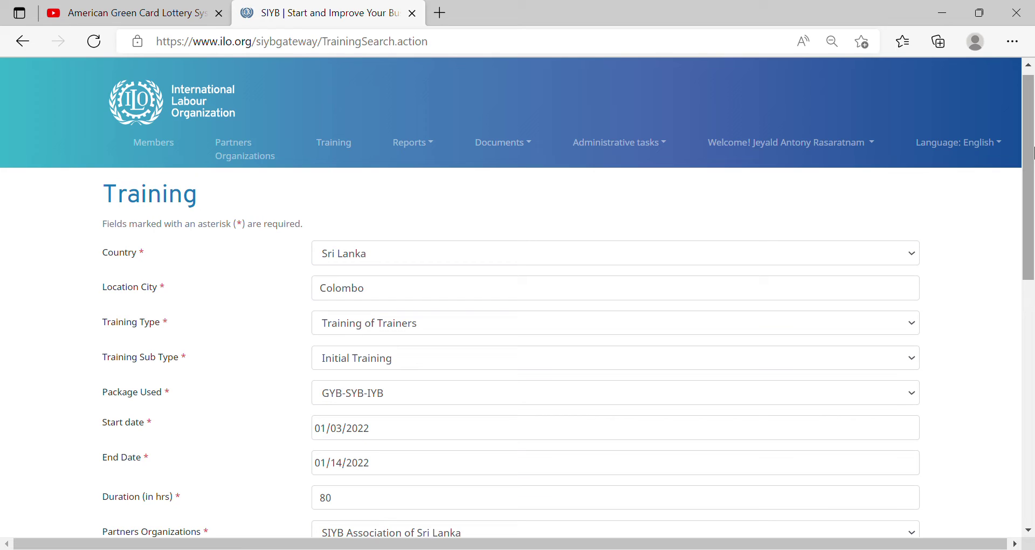
{"action": "scroll", "coordinate": [546, 167], "scroll_direction": "down", "scroll_amount": 1}
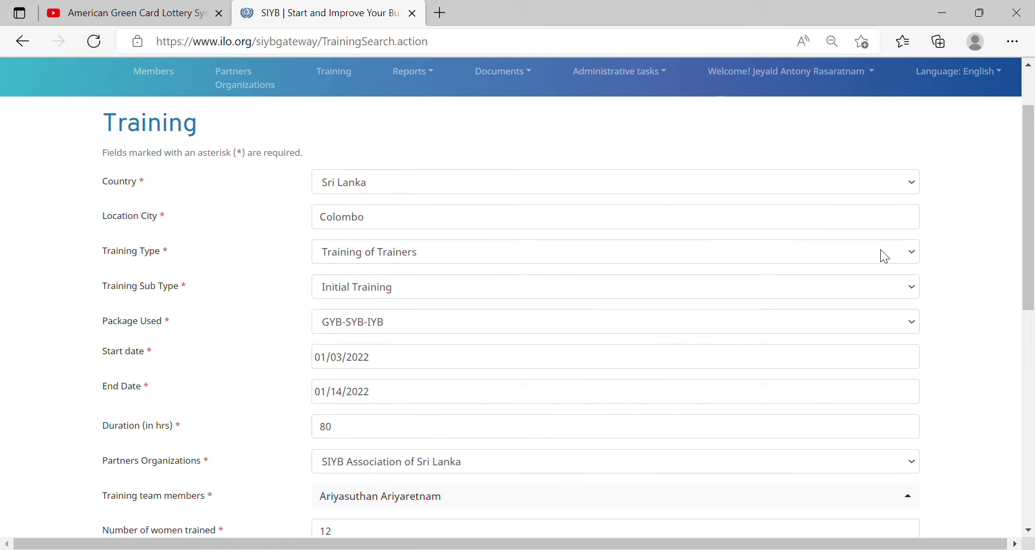
{"action": "left_click", "coordinate": [901, 257]}
{"action": "key", "text": "Down"}
{"action": "key", "text": "Tab"}
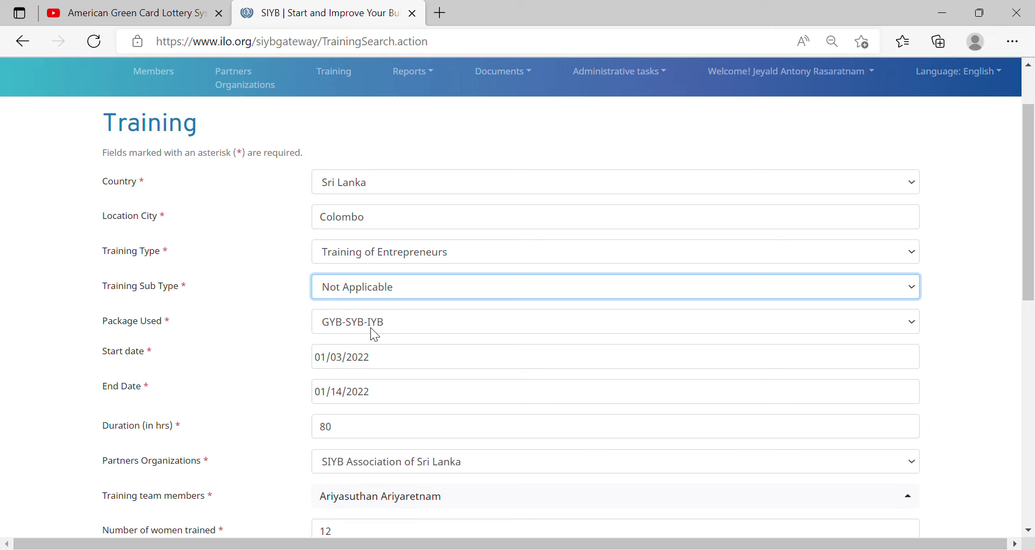
{"action": "key", "text": "Up"}
{"action": "key", "text": "Down"}
{"action": "left_click", "coordinate": [392, 322]}
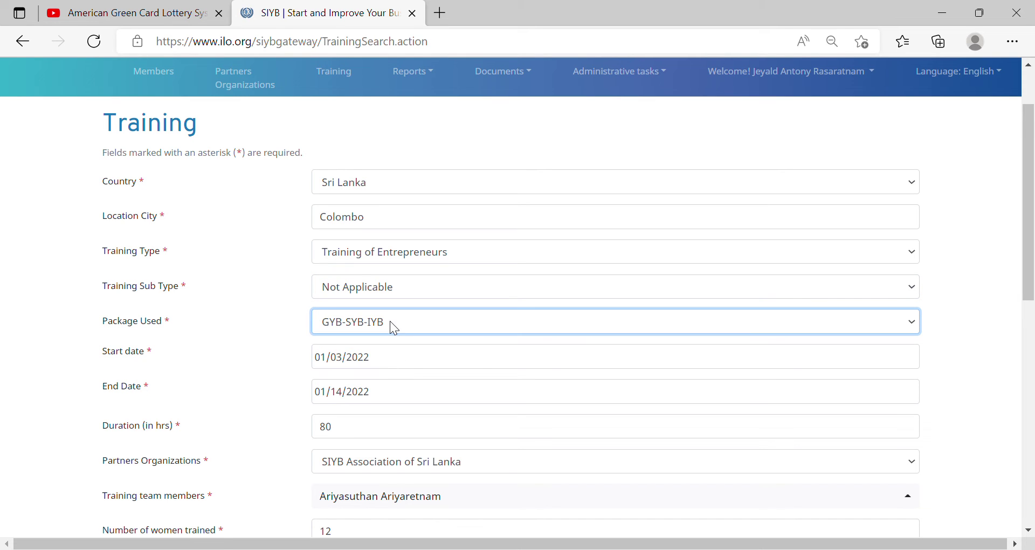
{"action": "left_click", "coordinate": [334, 370]}
Change the training's End Date to 01/05/2022
{"action": "left_click", "coordinate": [372, 399]}
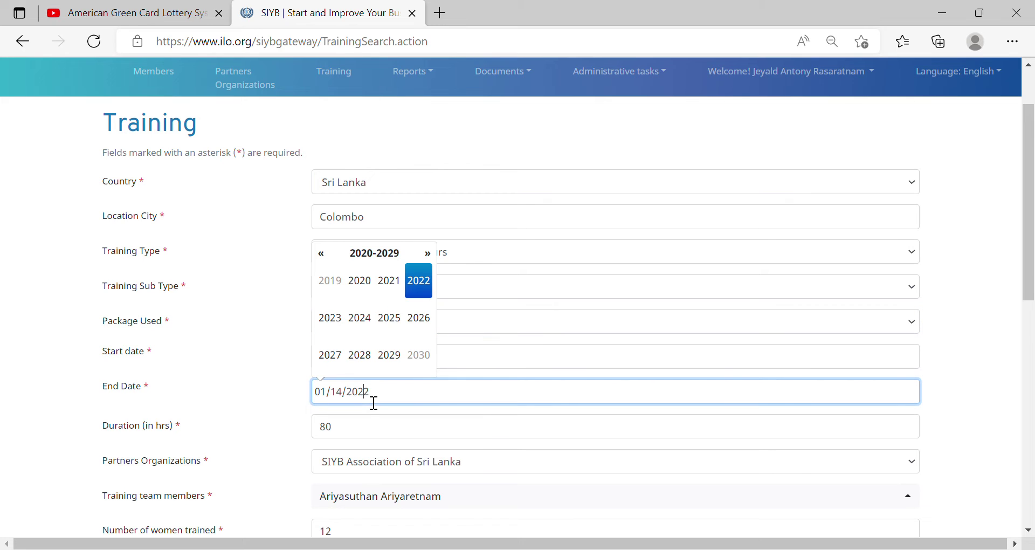
{"action": "left_click", "coordinate": [420, 295]}
{"action": "left_click", "coordinate": [333, 290]}
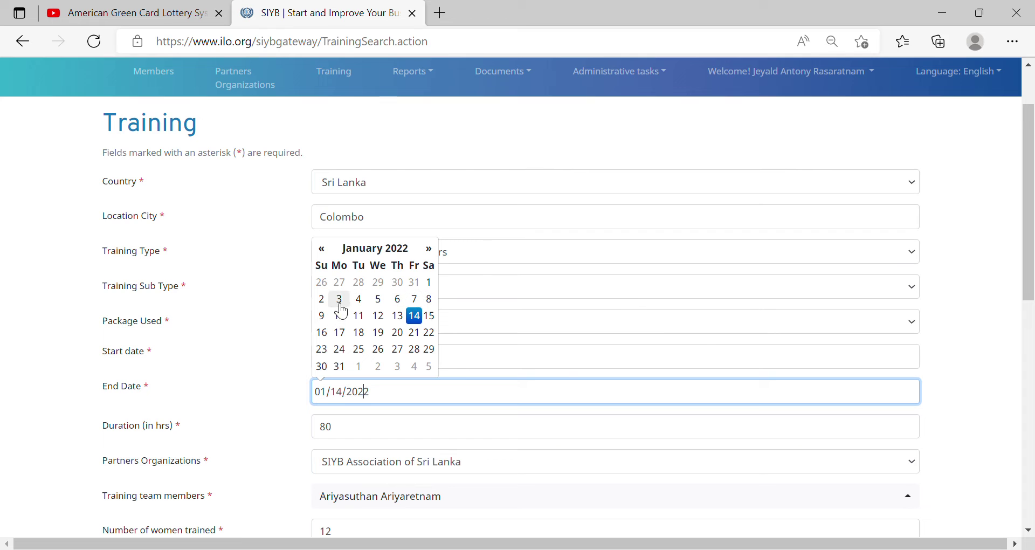
{"action": "left_click", "coordinate": [379, 300]}
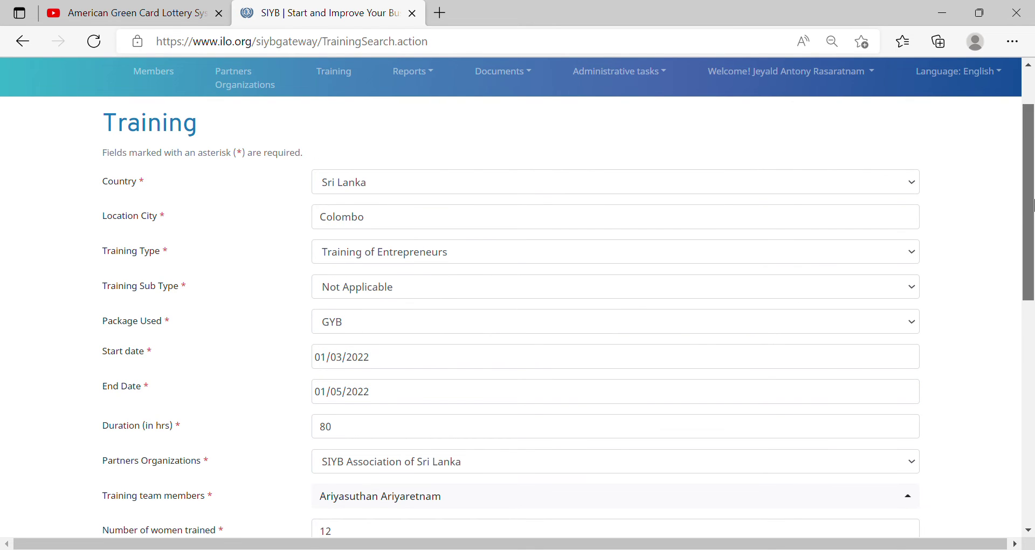
Set the training's Duration to 24 hours
{"action": "scroll", "coordinate": [476, 294], "scroll_direction": "down", "scroll_amount": 3}
{"action": "left_click", "coordinate": [379, 277]}
{"action": "key", "text": "BackSpace"}
{"action": "key", "text": "BackSpace"}
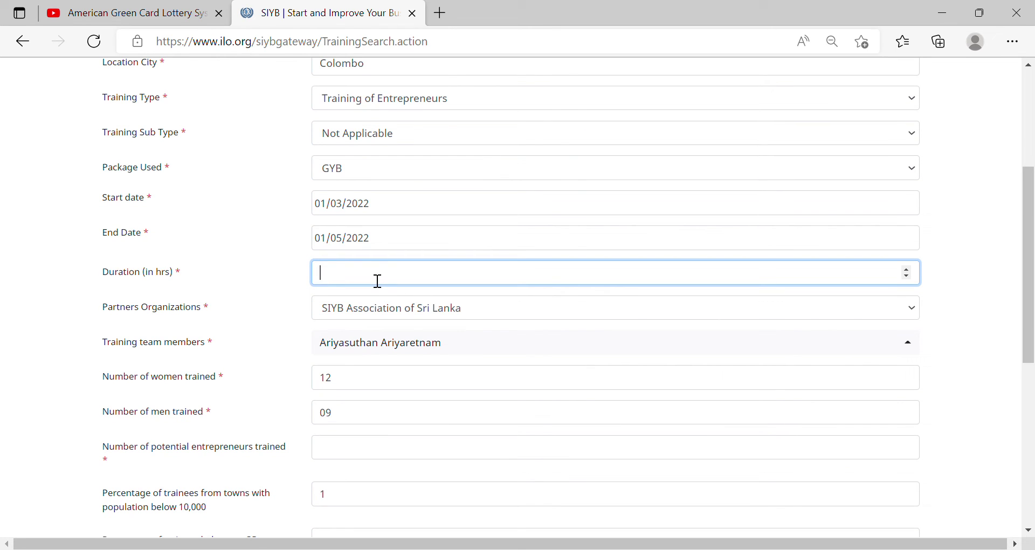
{"action": "type", "text": "24"}
{"action": "left_click", "coordinate": [255, 280]}
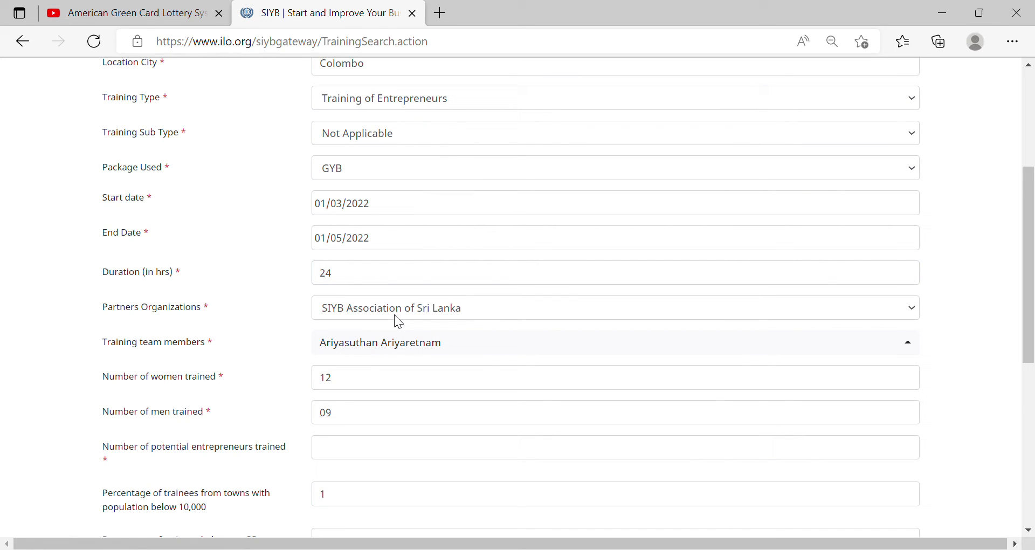
Check the list of selectable training team members and review the remaining fields of the training form
{"action": "left_click", "coordinate": [429, 354]}
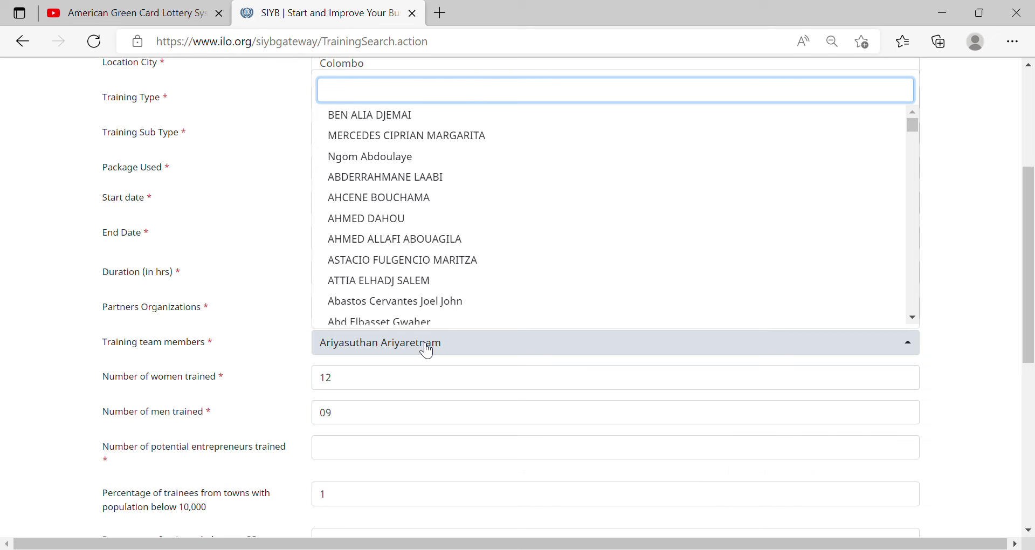
{"action": "left_click", "coordinate": [255, 254]}
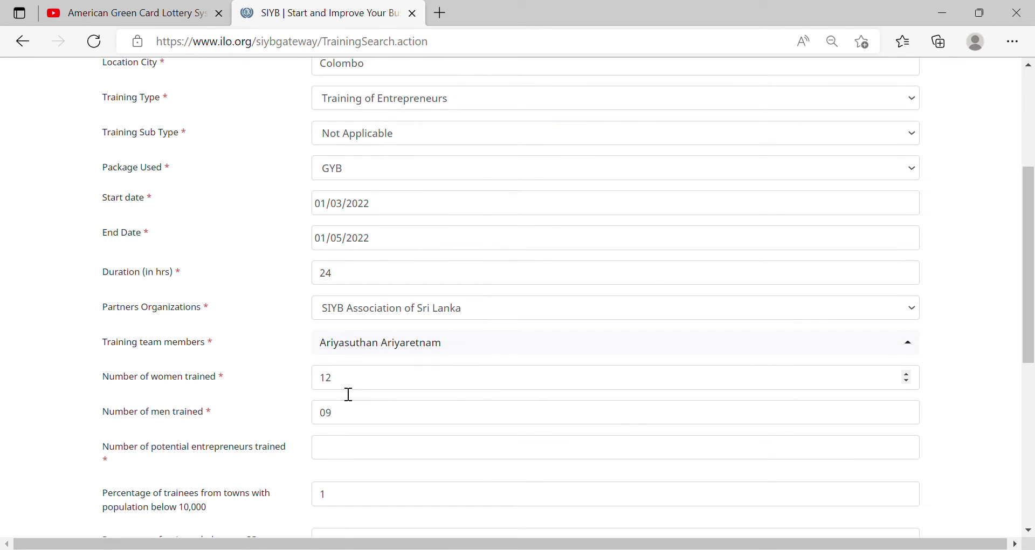
{"action": "left_click_drag", "start_coordinate": [1029, 221], "coordinate": [1031, 351]}
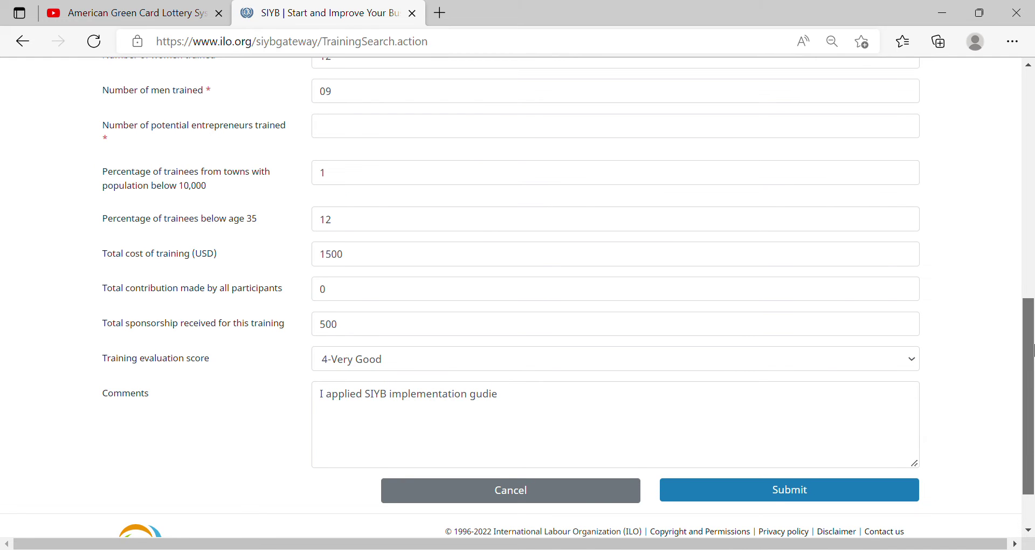
{"action": "left_click_drag", "start_coordinate": [1032, 351], "coordinate": [1032, 104]}
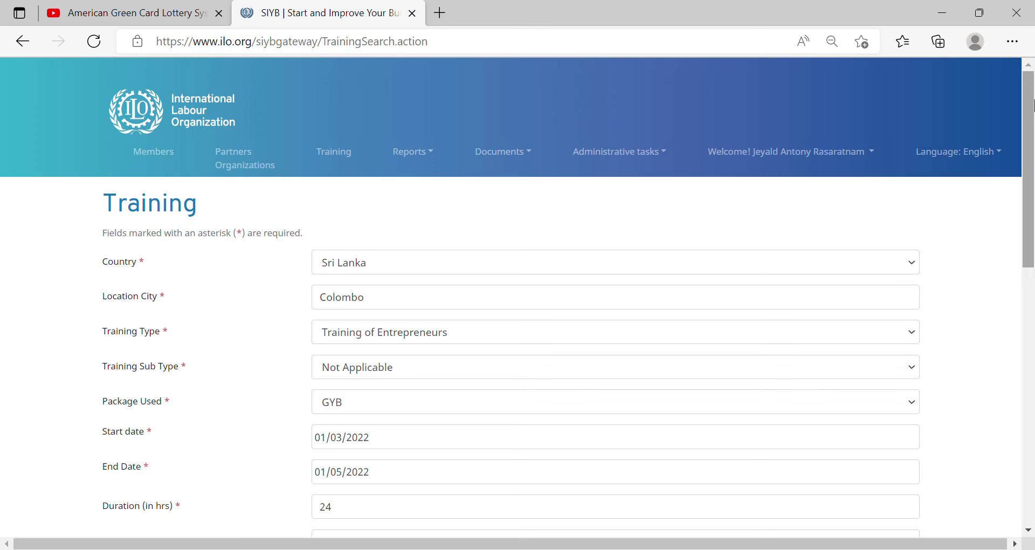
View the signed-in trainer's profile page and return to the Training search page
{"action": "left_click", "coordinate": [793, 152]}
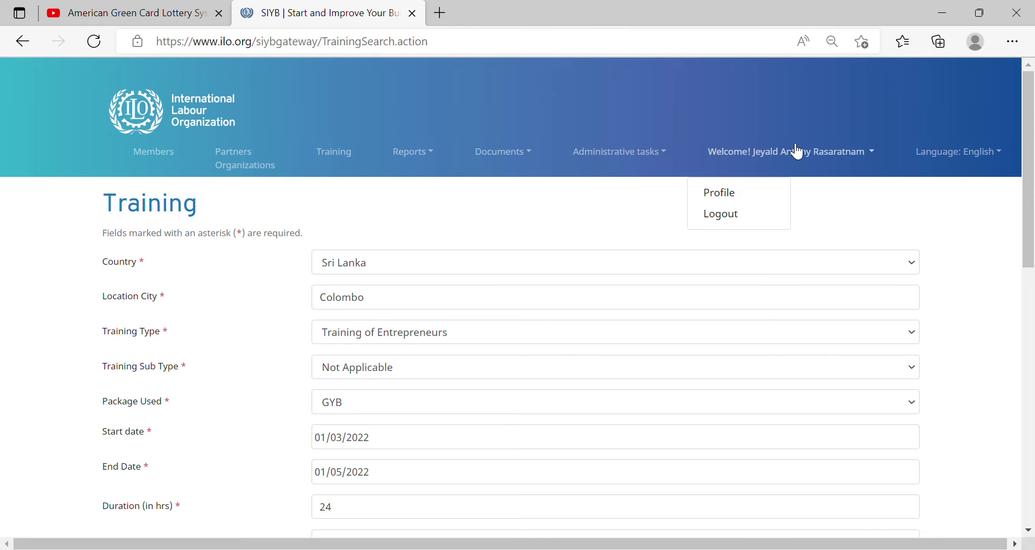
{"action": "left_click", "coordinate": [722, 198]}
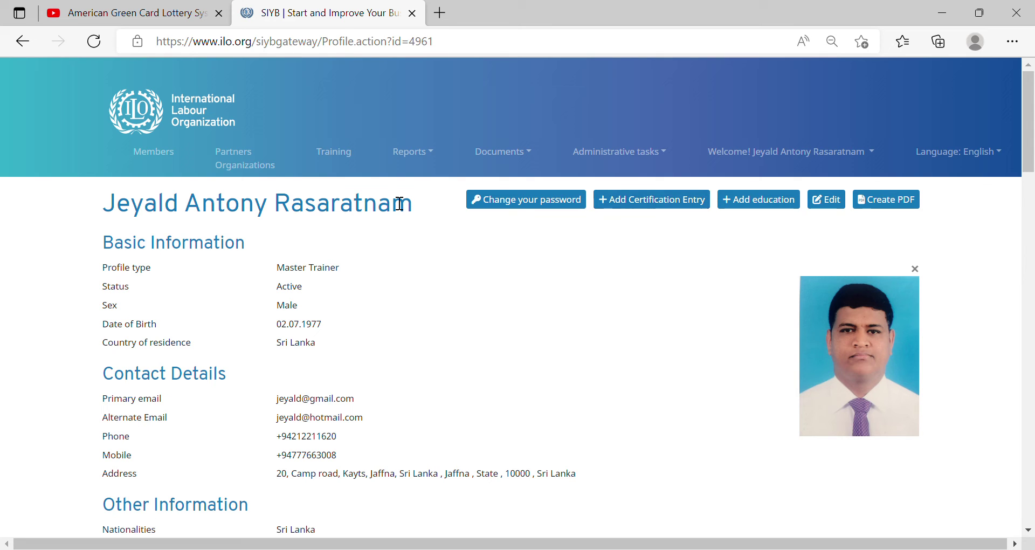
{"action": "left_click", "coordinate": [343, 165]}
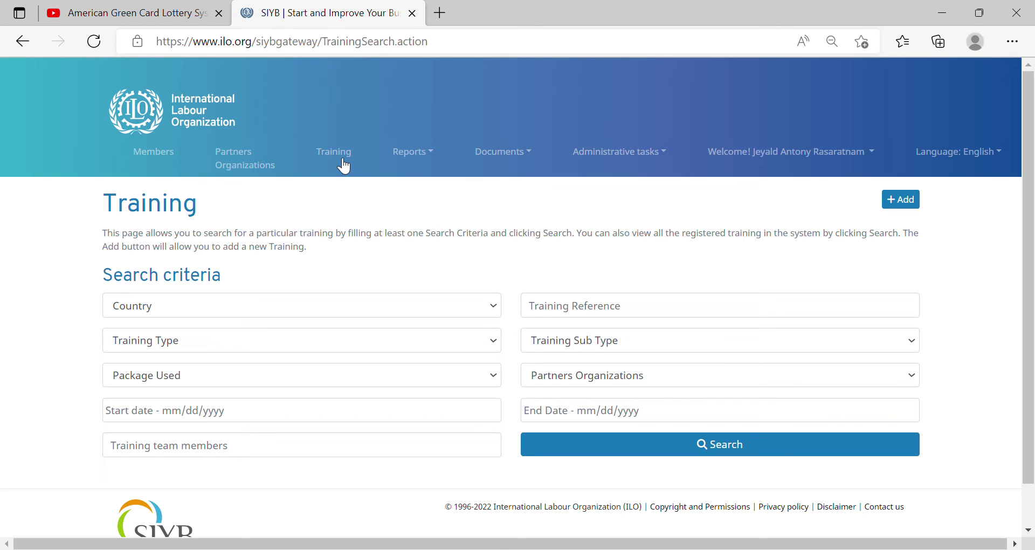
Open the Country progress report and set the Region to South Asia and the Country to Sri Lanka
{"action": "left_click", "coordinate": [407, 153]}
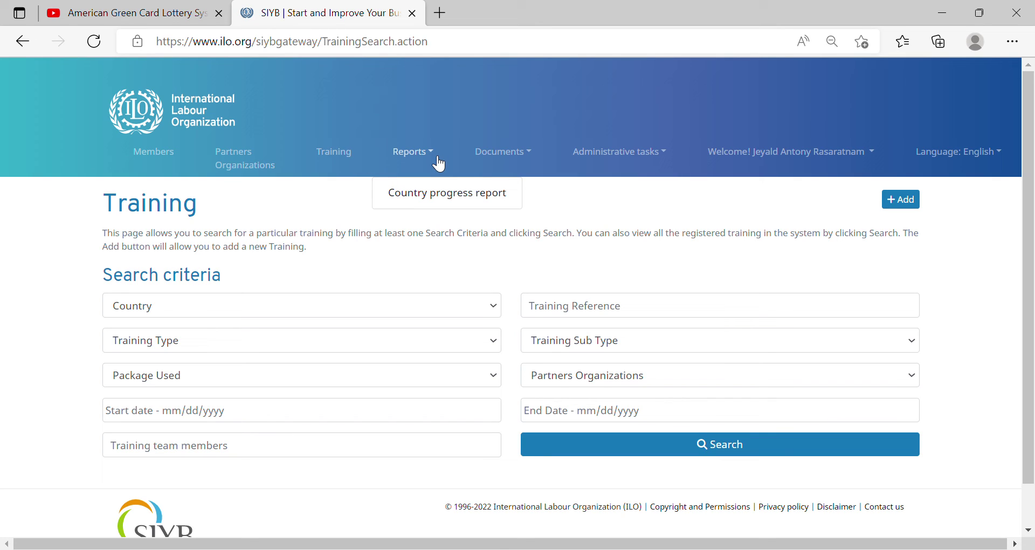
{"action": "left_click", "coordinate": [459, 202]}
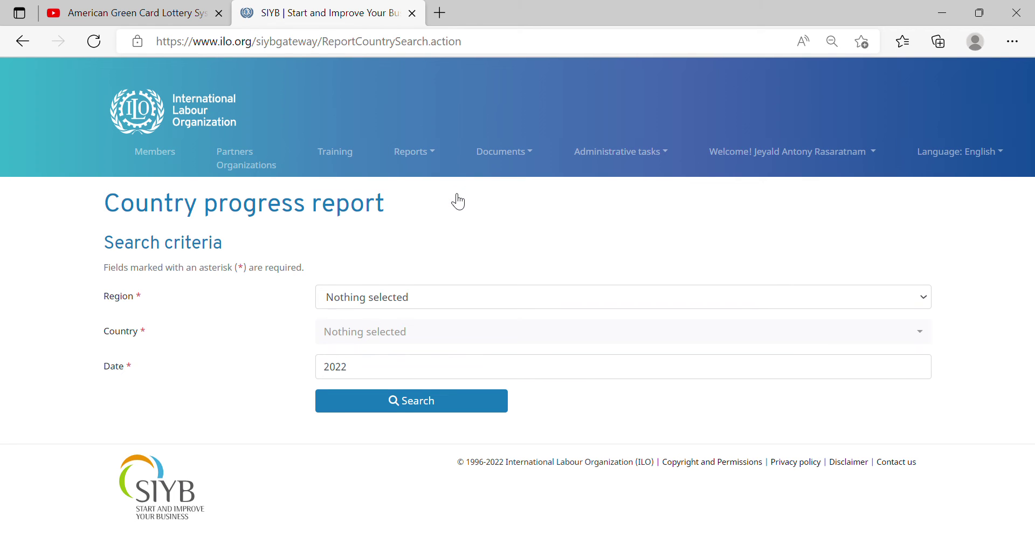
{"action": "left_click", "coordinate": [397, 294]}
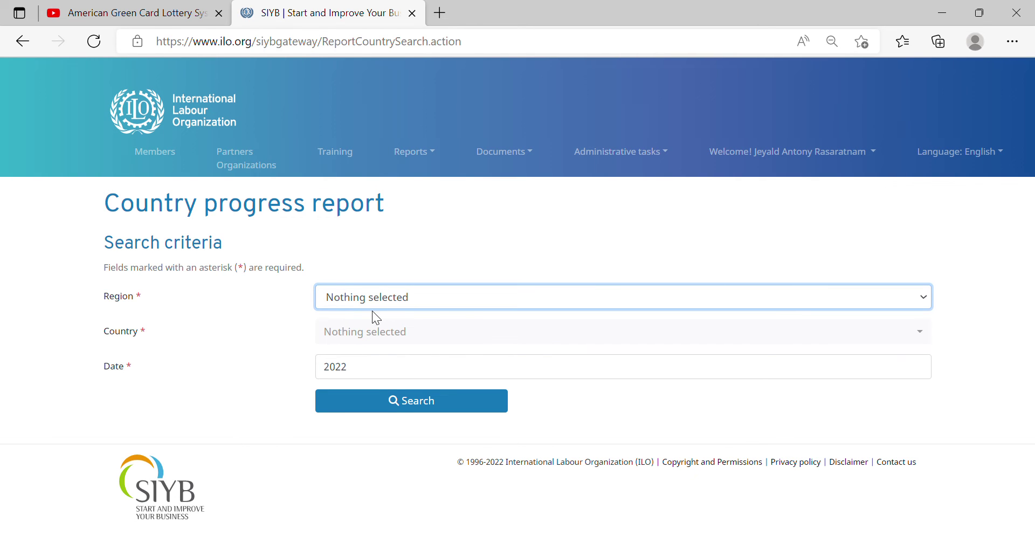
{"action": "left_click", "coordinate": [367, 389]}
{"action": "left_click", "coordinate": [394, 345]}
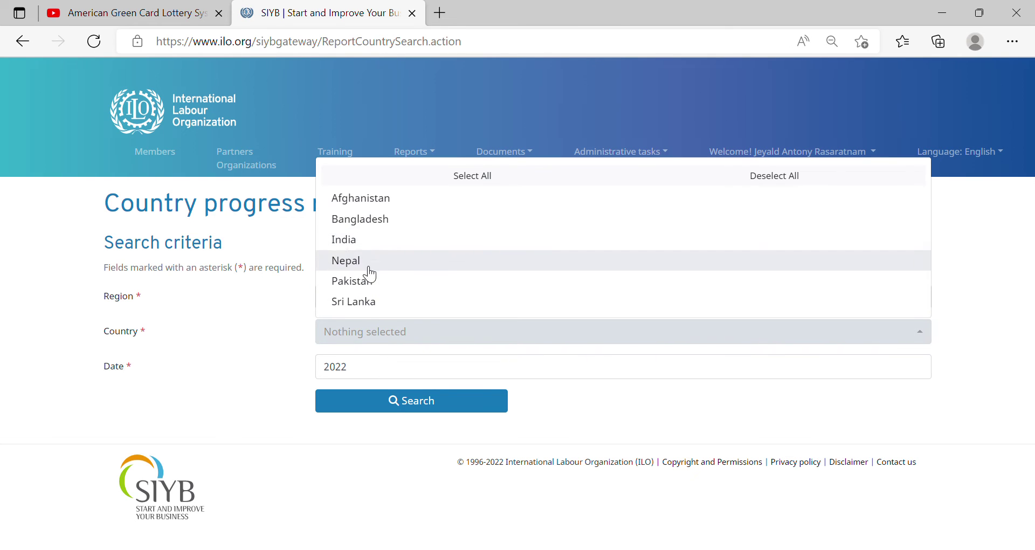
{"action": "left_click", "coordinate": [379, 303]}
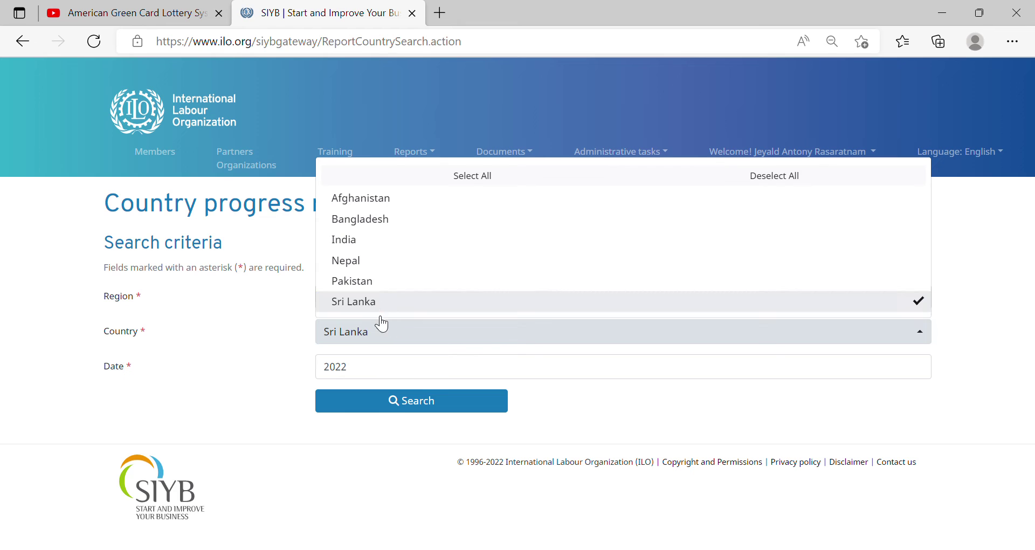
{"action": "left_click", "coordinate": [595, 401]}
Set the report's Date to 2021 and run the search
{"action": "left_click", "coordinate": [404, 379]}
{"action": "key", "text": "BackSpace"}
{"action": "type", "text": "1"}
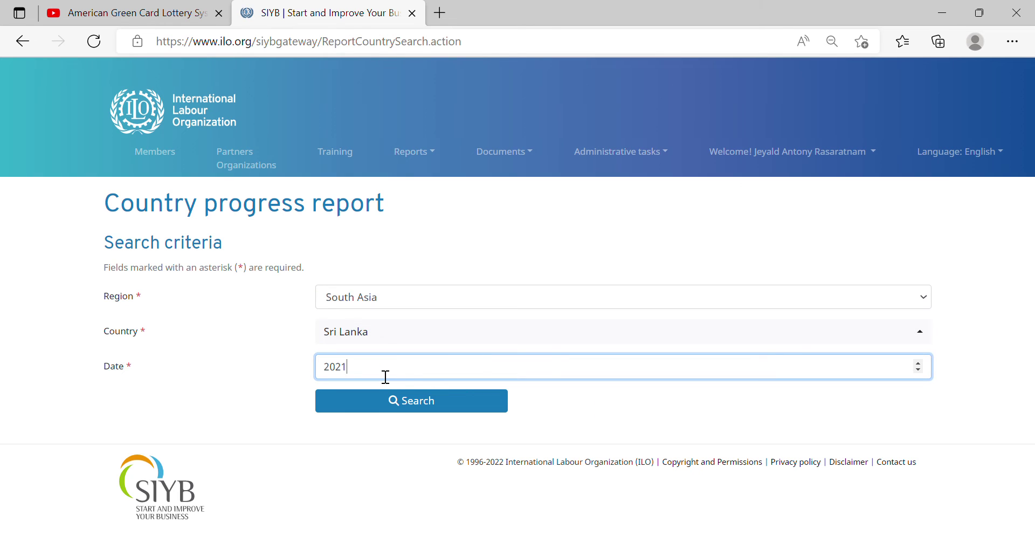
{"action": "left_click", "coordinate": [374, 410]}
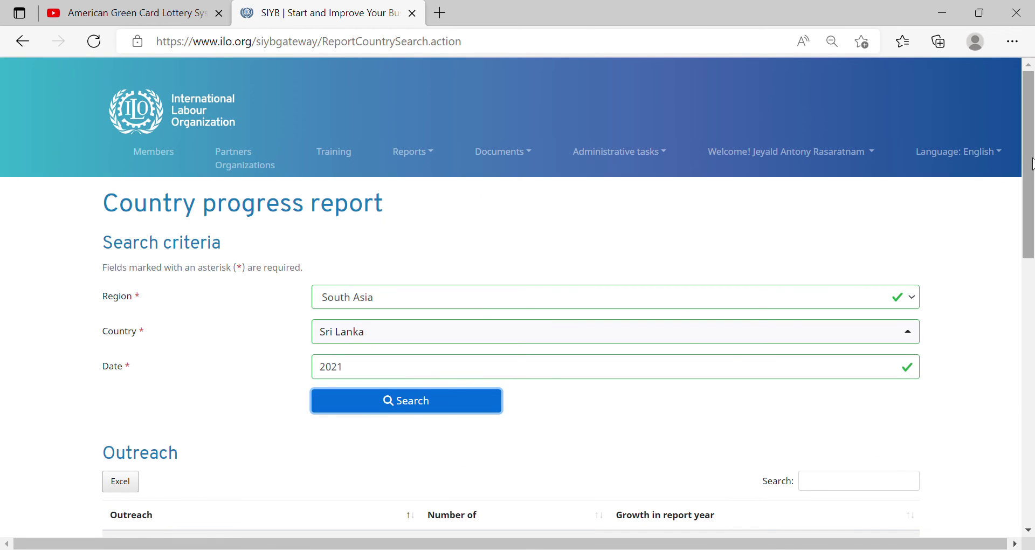
Examine the report's Outreach and Outreach by Training Package tables
{"action": "left_click_drag", "start_coordinate": [1030, 165], "coordinate": [1033, 295]}
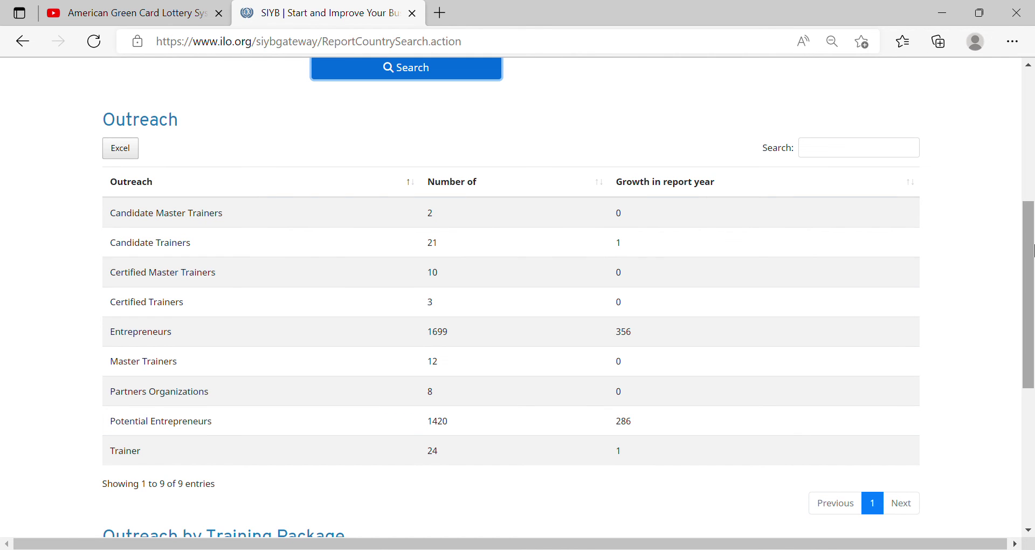
{"action": "left_click_drag", "start_coordinate": [1031, 262], "coordinate": [1032, 306]}
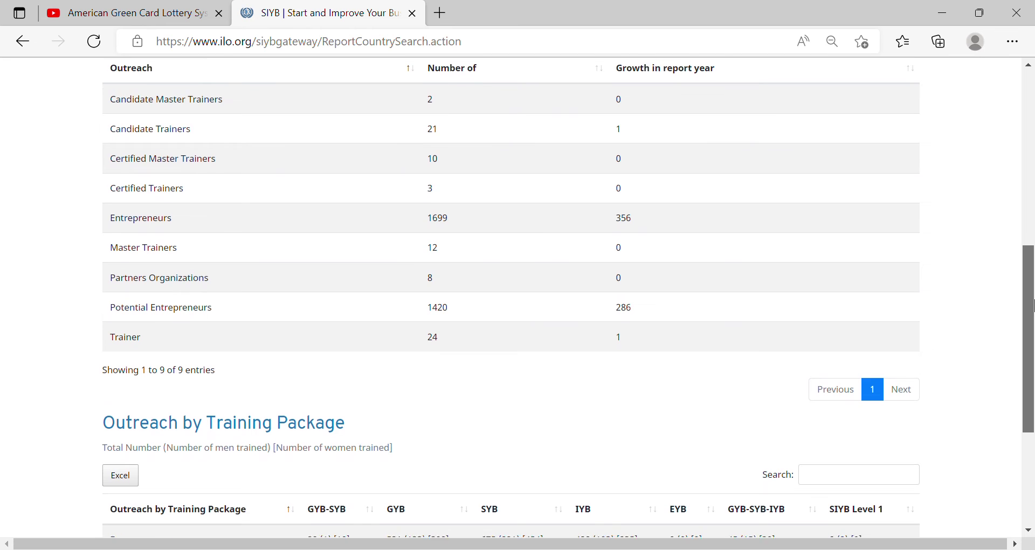
{"action": "left_click_drag", "start_coordinate": [1032, 306], "coordinate": [1032, 396]}
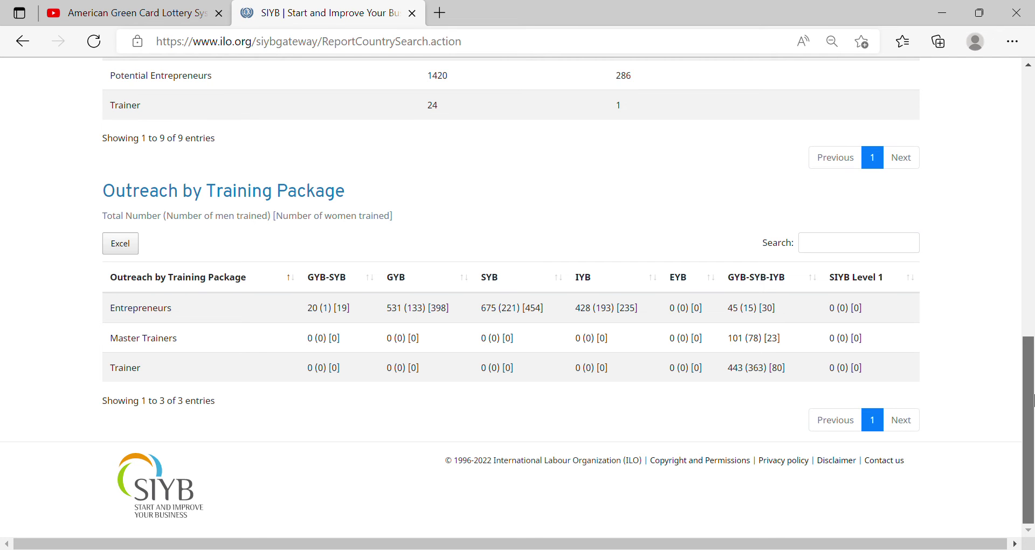
{"action": "left_click_drag", "start_coordinate": [1033, 468], "coordinate": [1032, 142]}
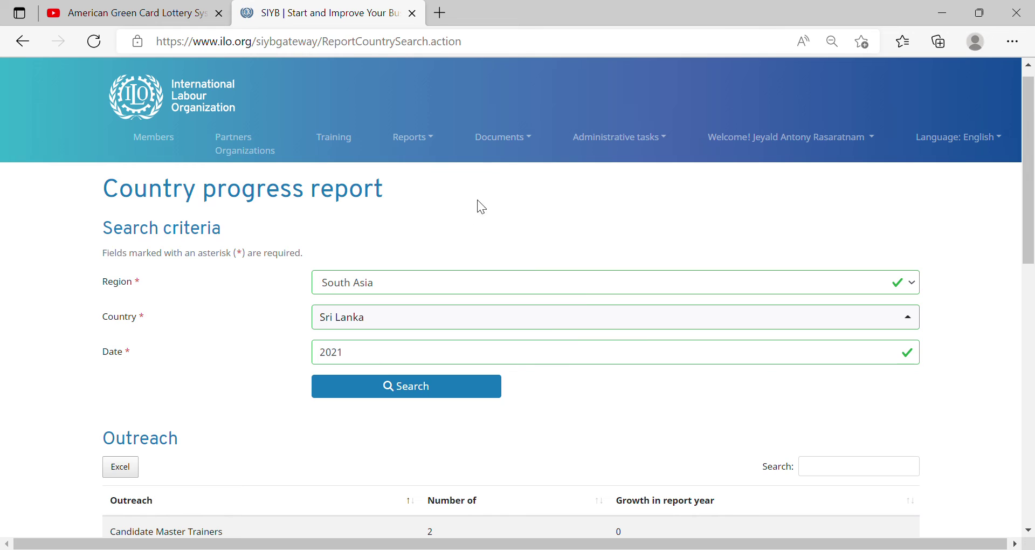
Open the Documents library, then collapse and re-expand its SIYB Document Library folder
{"action": "mouse_move", "coordinate": [515, 144]}
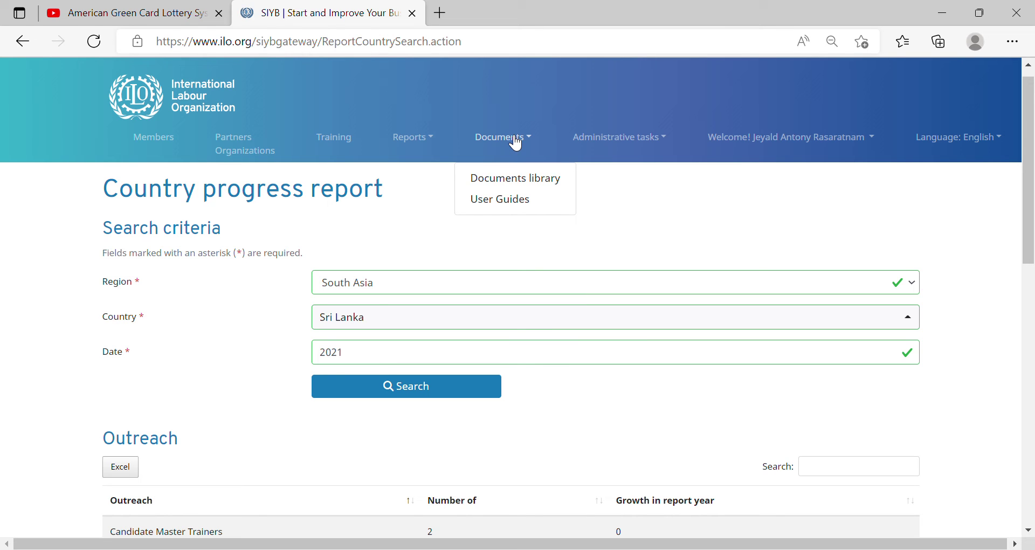
{"action": "left_click", "coordinate": [516, 185]}
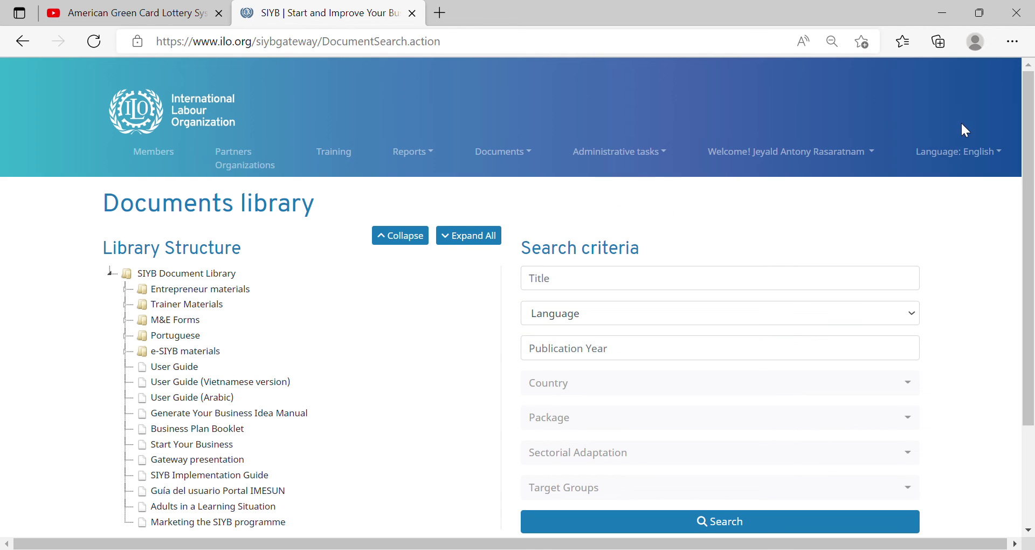
{"action": "scroll", "coordinate": [1031, 202], "scroll_direction": "down", "scroll_amount": 1}
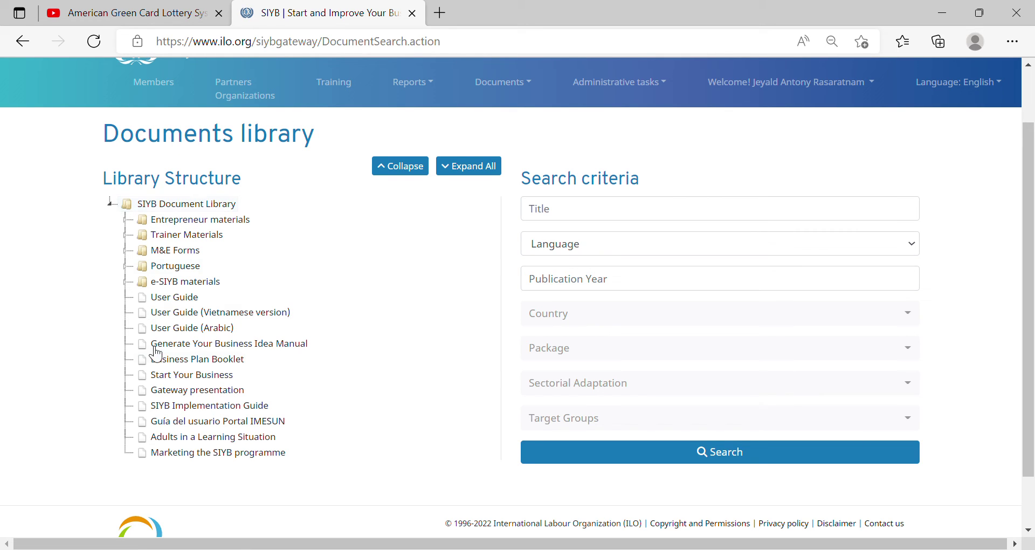
{"action": "left_click", "coordinate": [115, 207]}
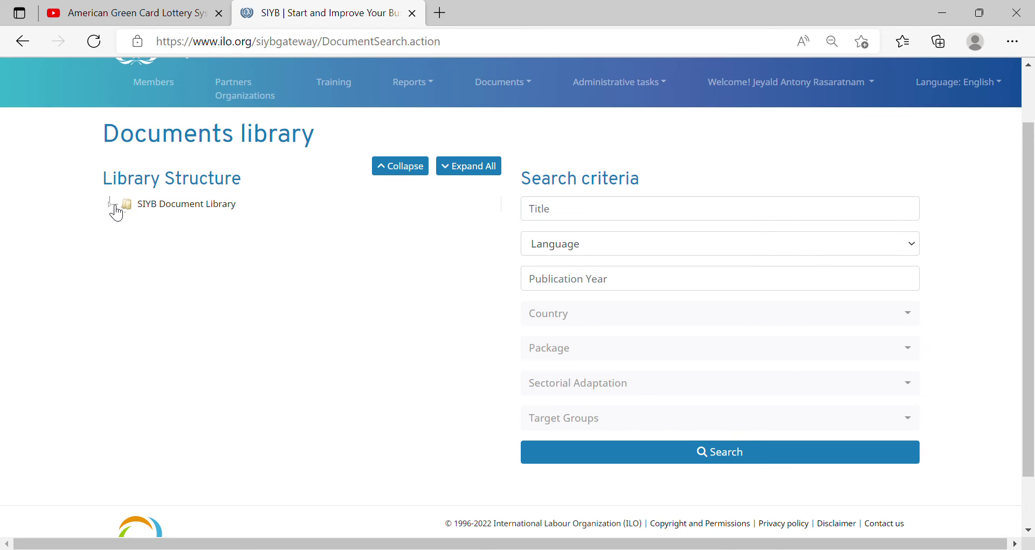
{"action": "left_click", "coordinate": [114, 206]}
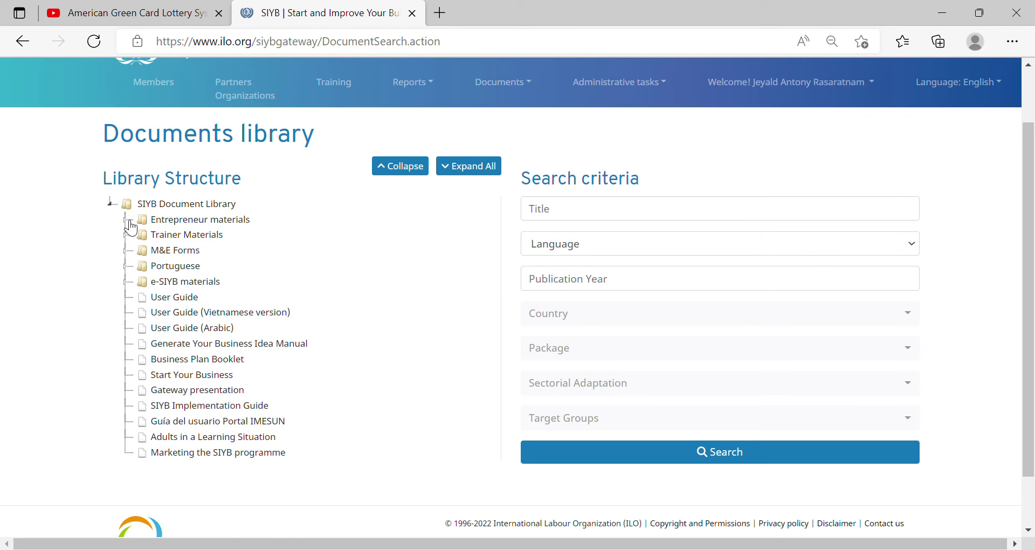
View the IYB Costing document from the English Entrepreneur materials and return to the Documents library
{"action": "left_click", "coordinate": [127, 221]}
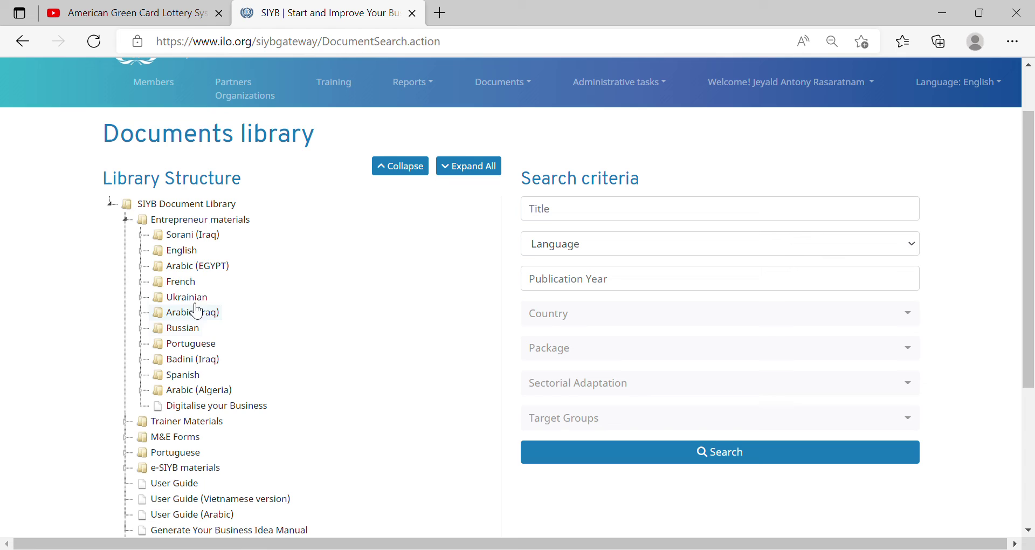
{"action": "left_click", "coordinate": [144, 251]}
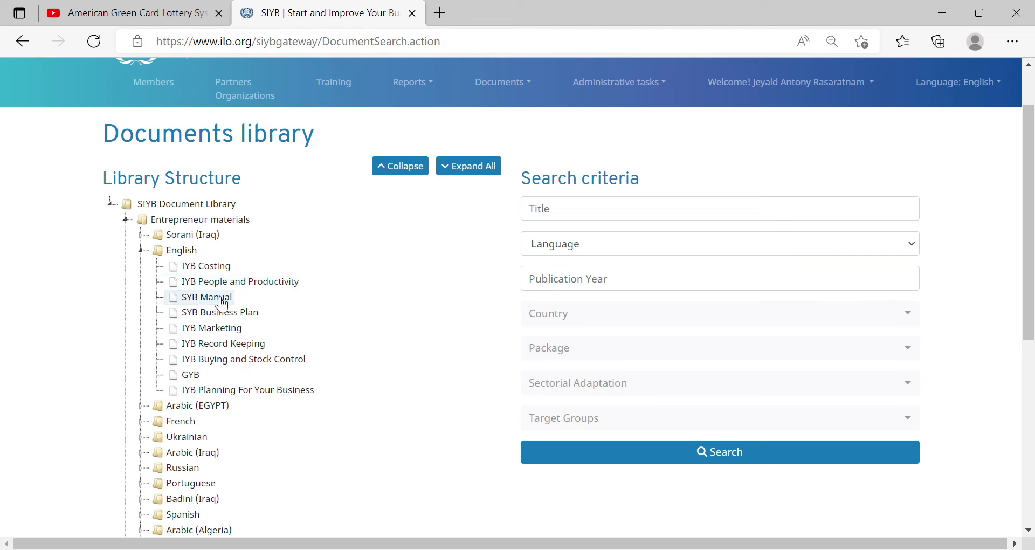
{"action": "left_click", "coordinate": [219, 271]}
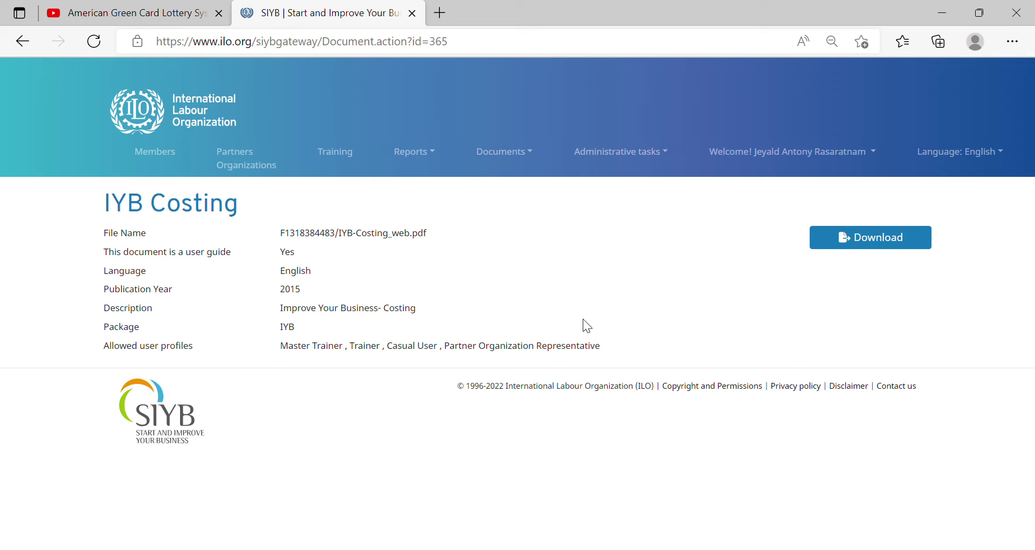
{"action": "left_click", "coordinate": [26, 43]}
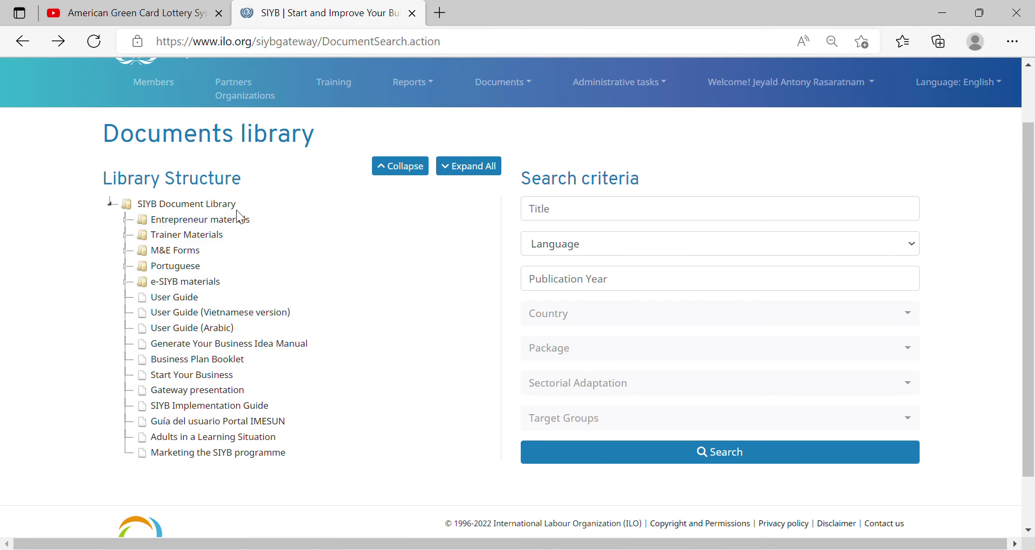
Look through the English folder of the Trainer Materials and collapse Trainer Materials again
{"action": "left_click", "coordinate": [129, 236]}
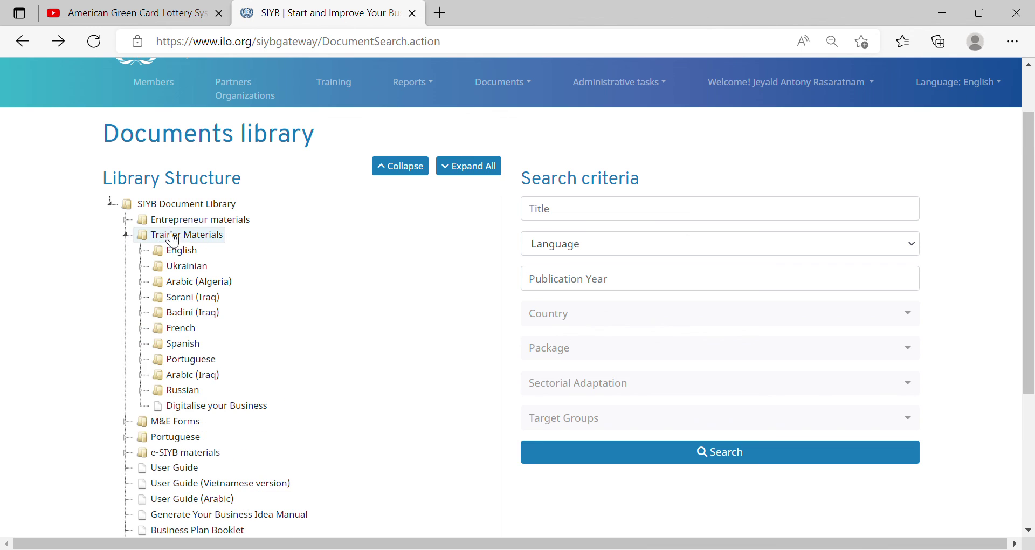
{"action": "left_click", "coordinate": [142, 251]}
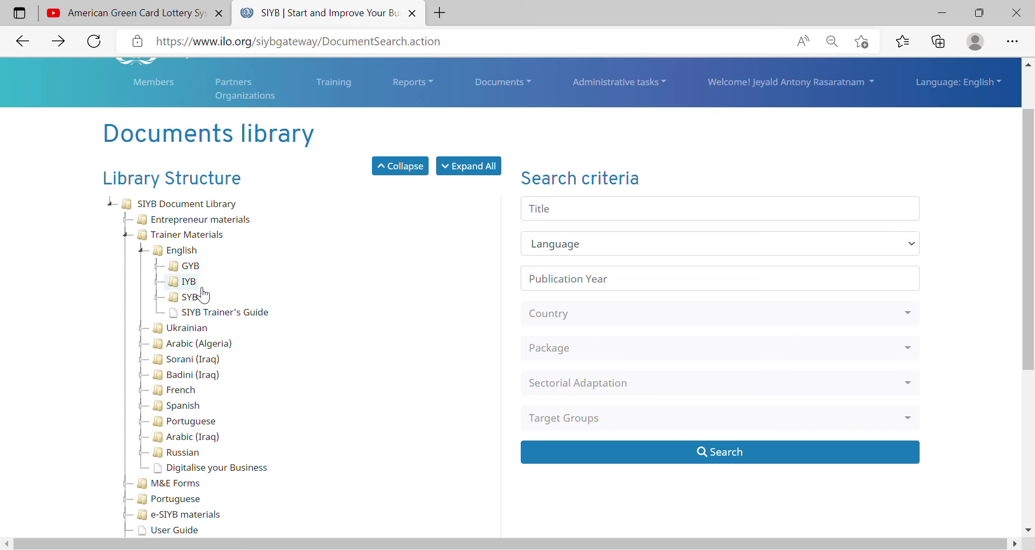
{"action": "left_click", "coordinate": [127, 236]}
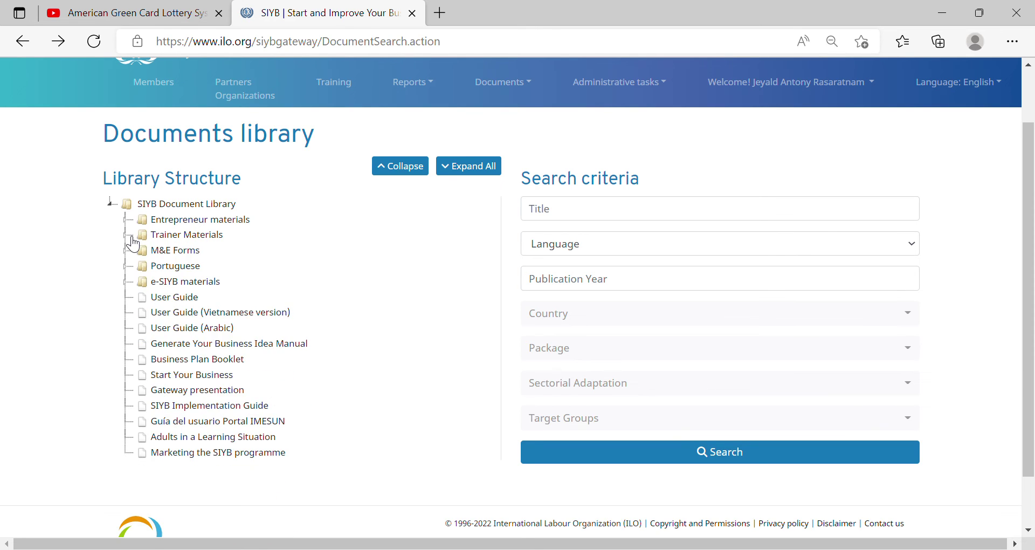
Look through the English M&E Forms and collapse that English folder again
{"action": "left_click", "coordinate": [128, 250]}
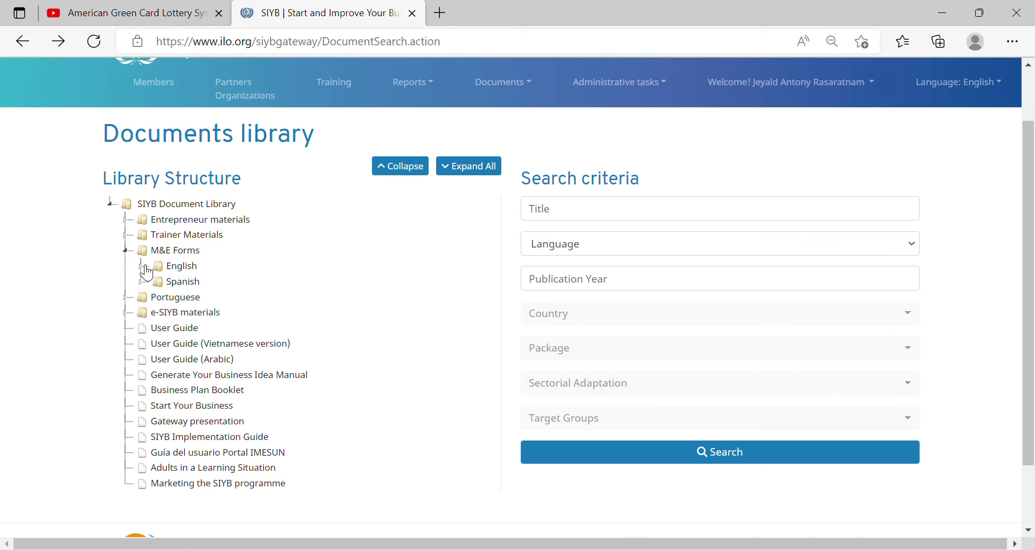
{"action": "left_click", "coordinate": [142, 266]}
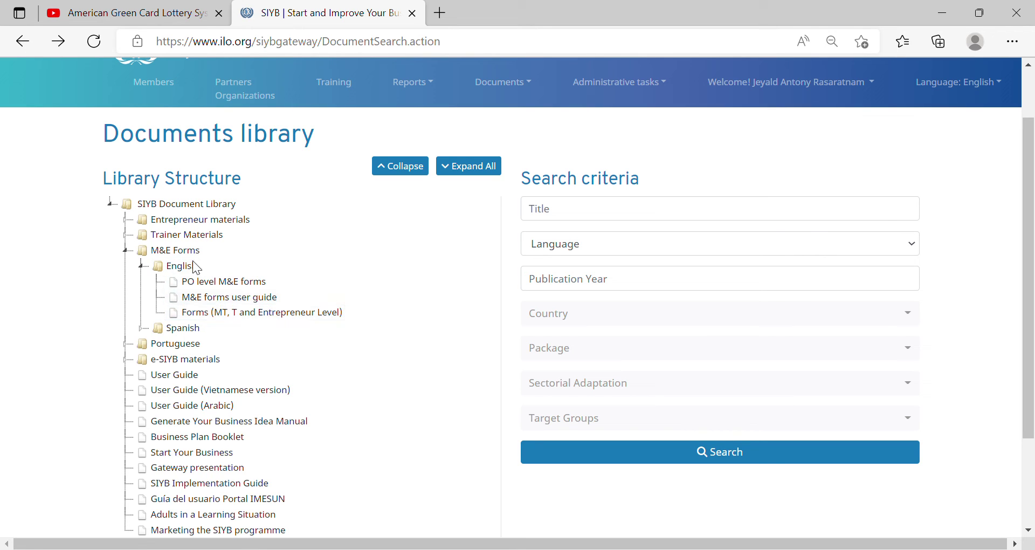
{"action": "left_click", "coordinate": [143, 266]}
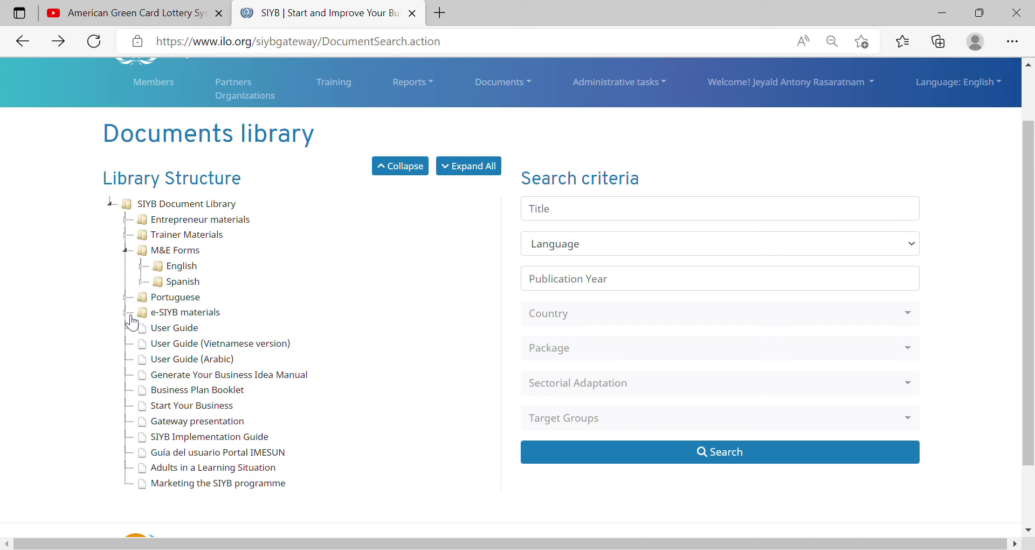
View the Links to the e-SIYB document from the English e-SIYB materials, return to the library and collapse e-SIYB materials
{"action": "left_click", "coordinate": [128, 313]}
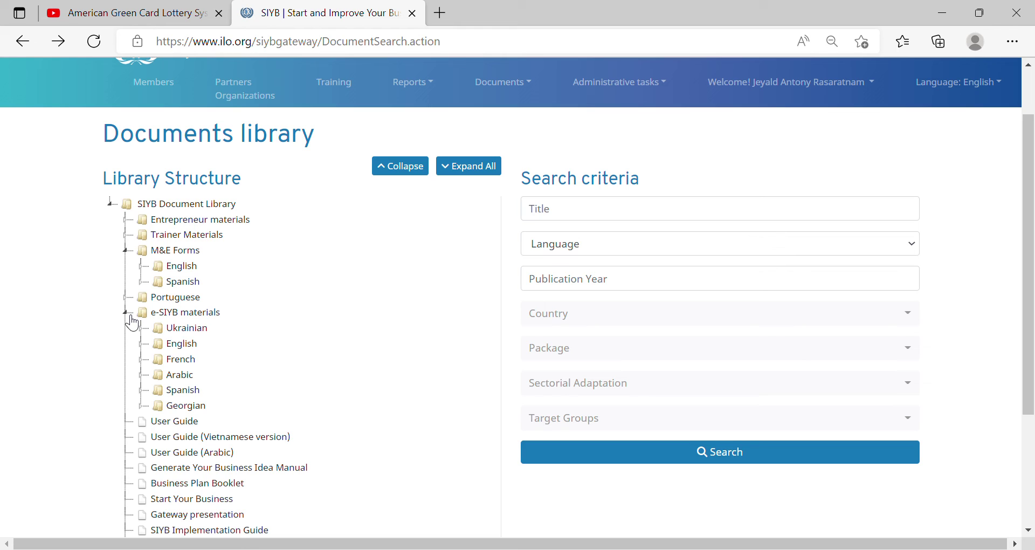
{"action": "left_click", "coordinate": [140, 344]}
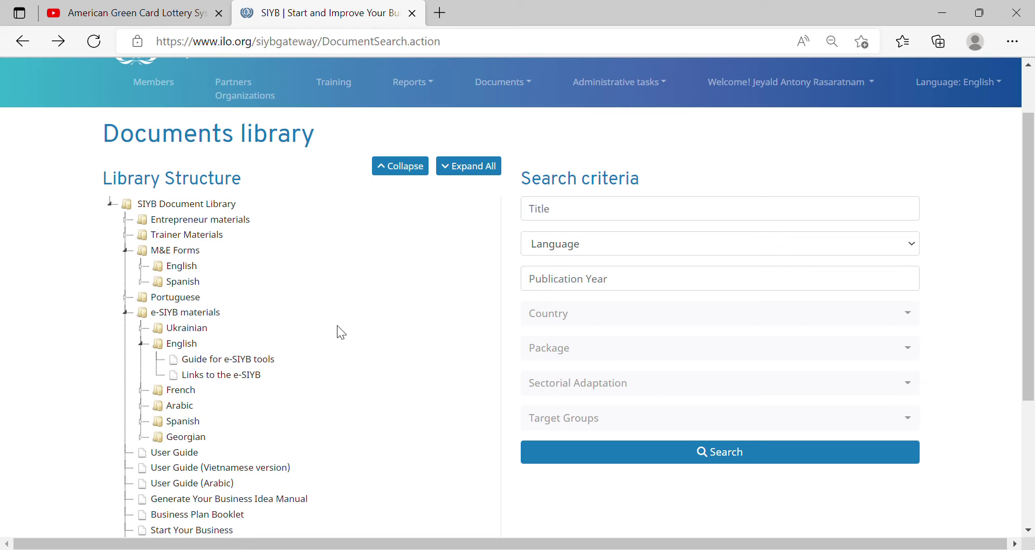
{"action": "left_click", "coordinate": [221, 381]}
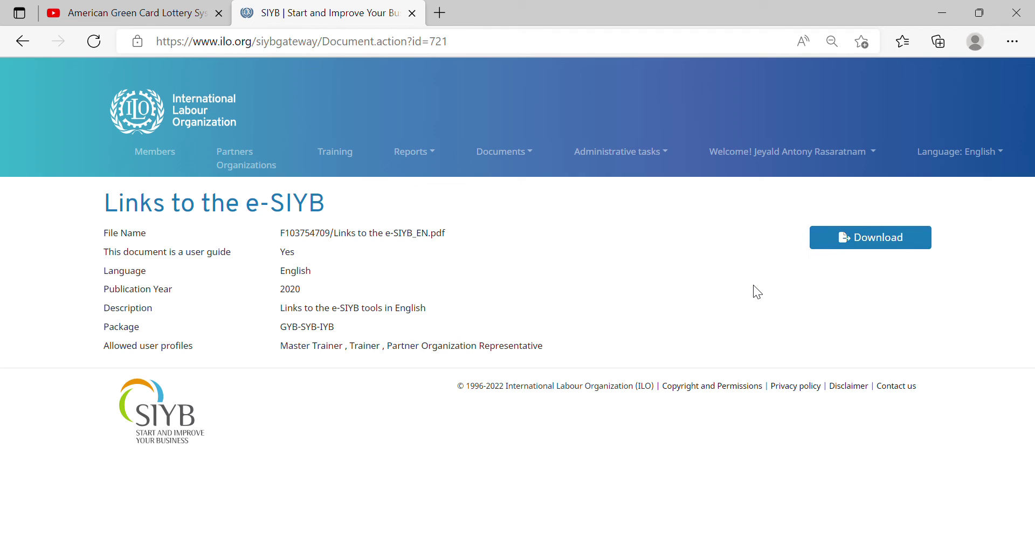
{"action": "left_click", "coordinate": [21, 42]}
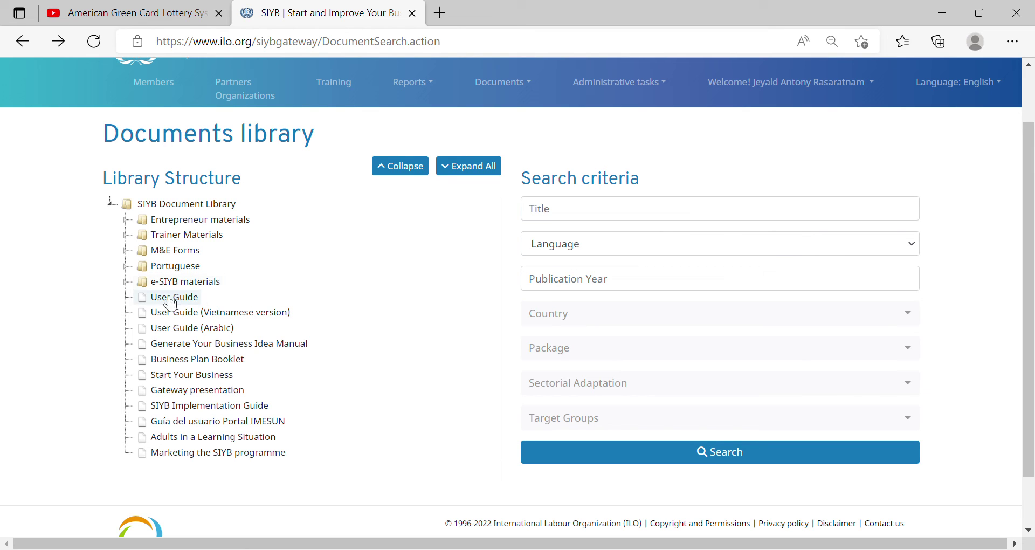
{"action": "left_click", "coordinate": [125, 282]}
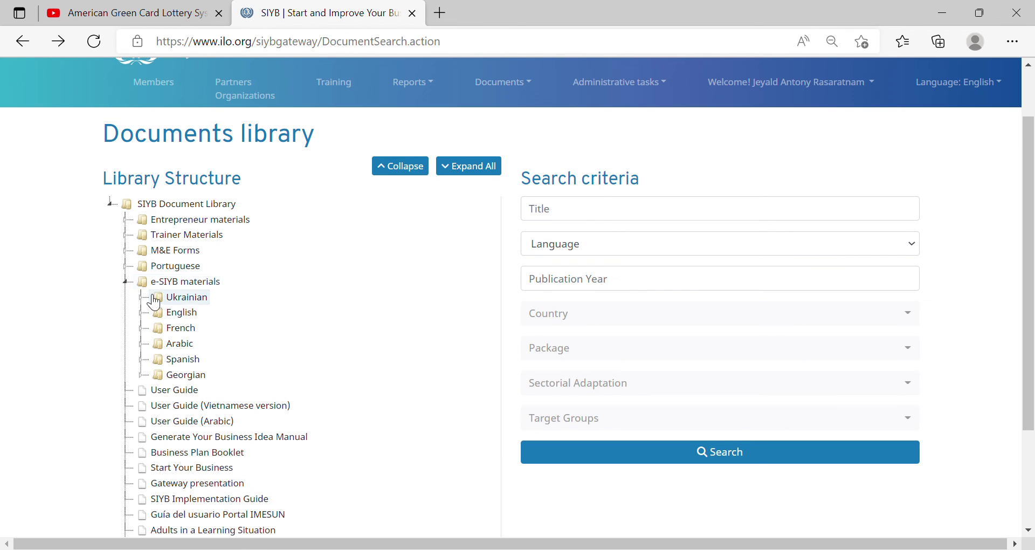
{"action": "left_click", "coordinate": [125, 282]}
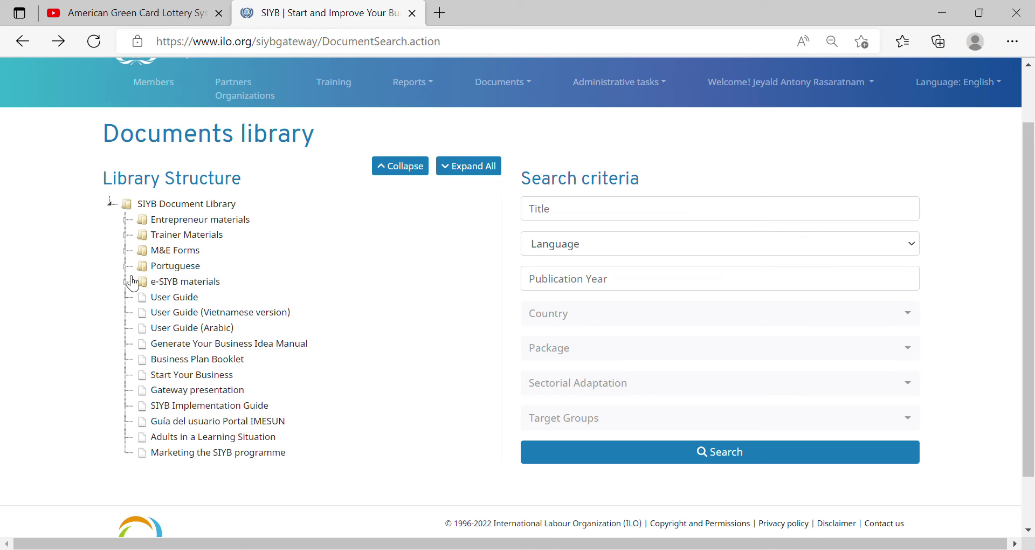
View the Digitalise your Business document from the Entrepreneur materials, return to the library and look through its structure again
{"action": "left_click", "coordinate": [128, 220]}
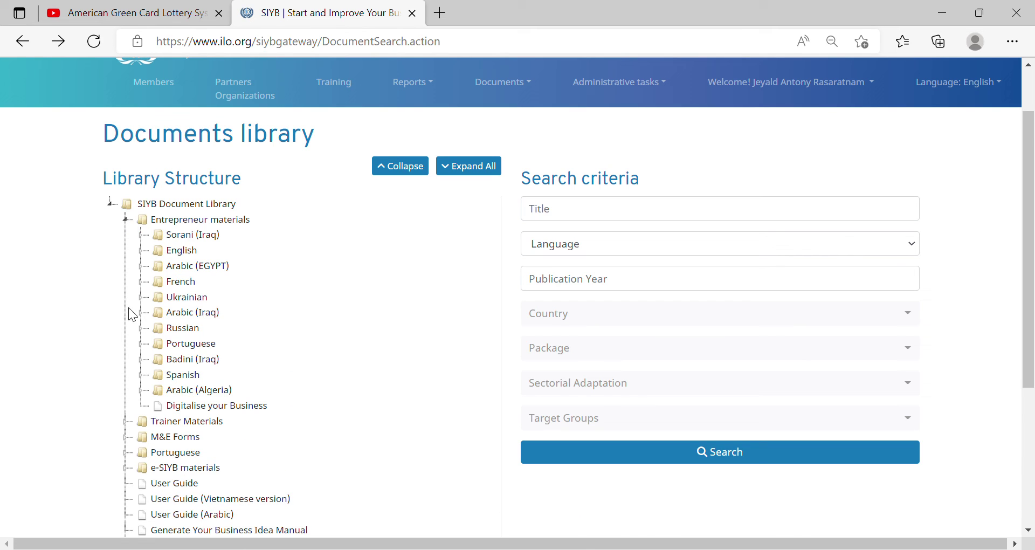
{"action": "left_click", "coordinate": [221, 408]}
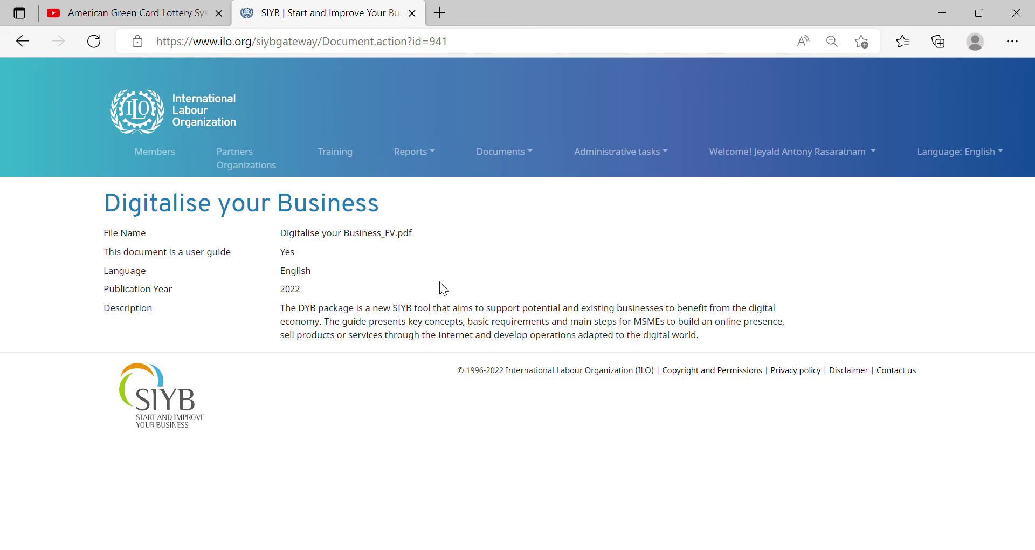
{"action": "left_click", "coordinate": [25, 44]}
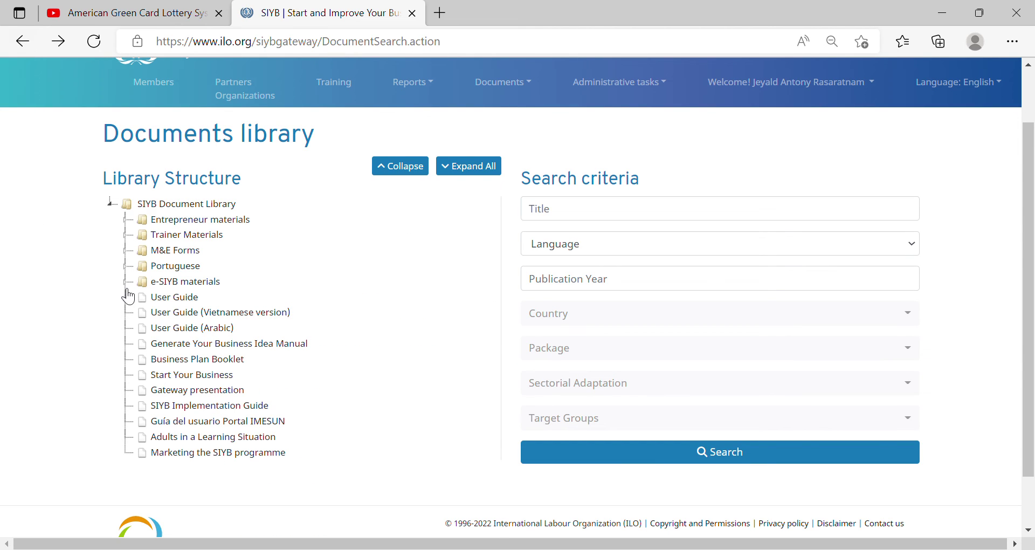
{"action": "left_click", "coordinate": [130, 222]}
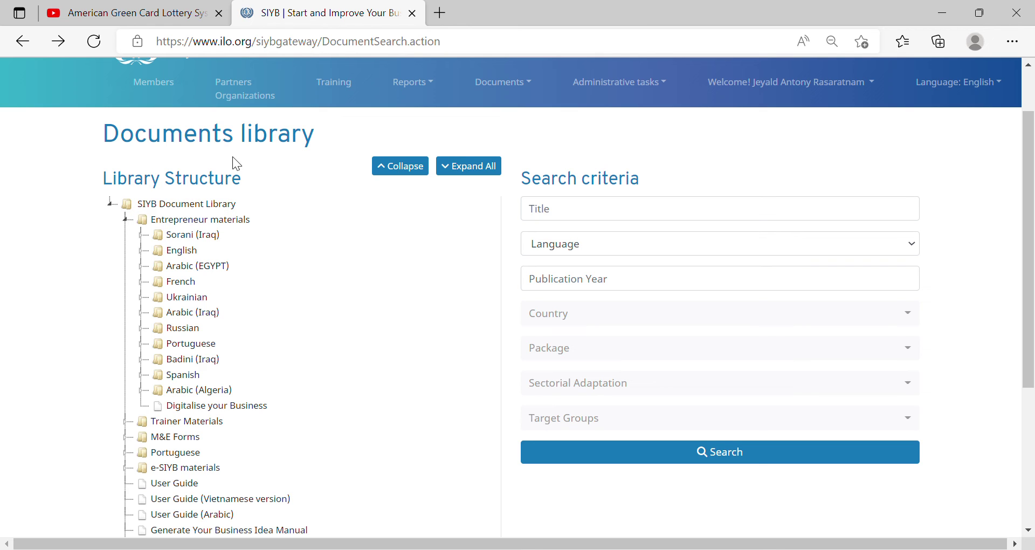
{"action": "left_click_drag", "start_coordinate": [1030, 143], "coordinate": [1032, 262]}
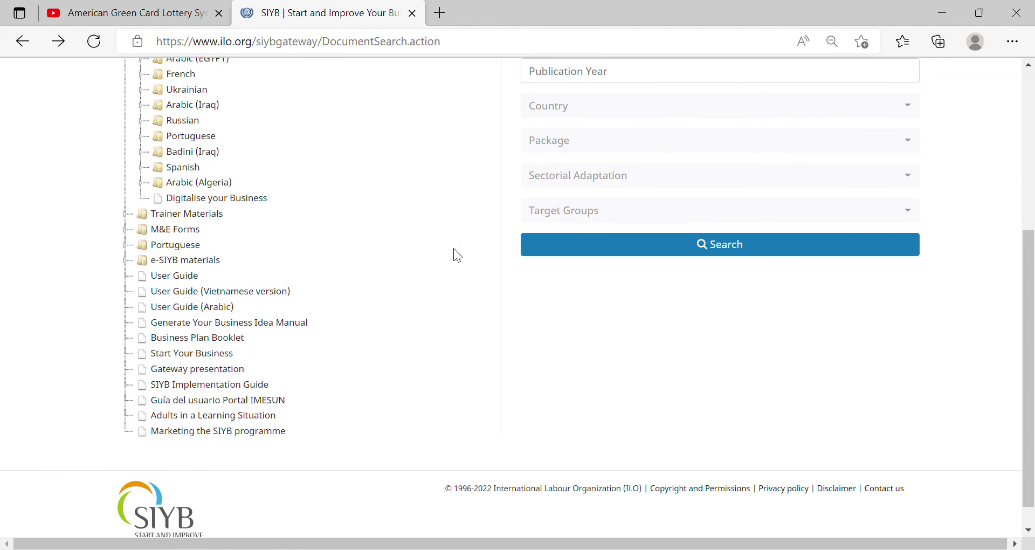
{"action": "left_click_drag", "start_coordinate": [1032, 283], "coordinate": [1033, 161]}
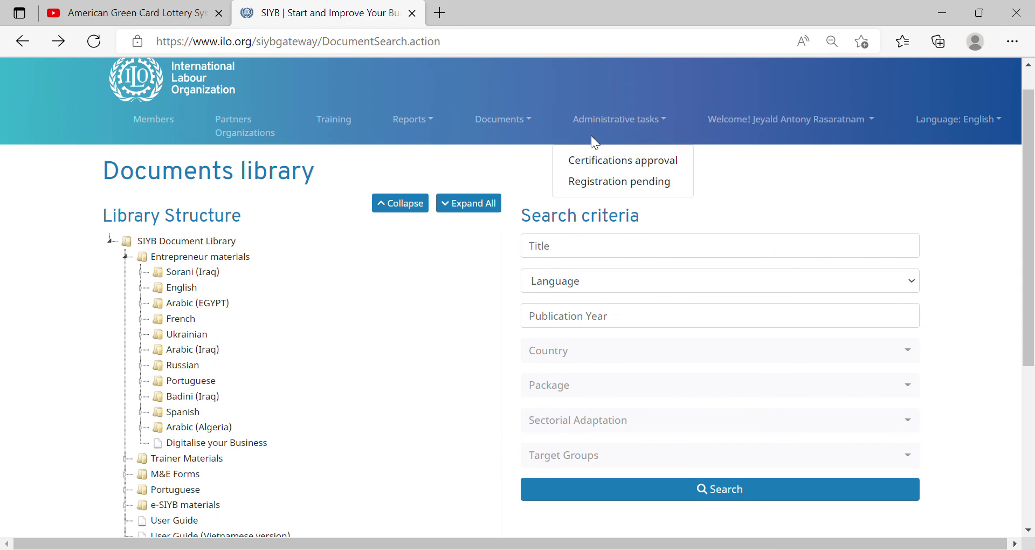
Open the User Guides page and look through the list of guides and their languages
{"action": "left_click", "coordinate": [503, 119]}
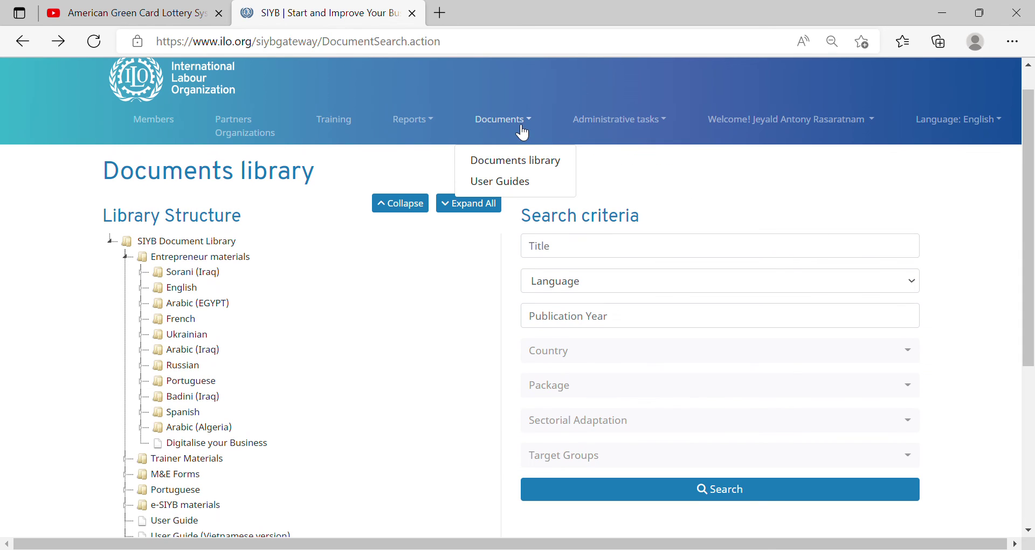
{"action": "left_click", "coordinate": [510, 182]}
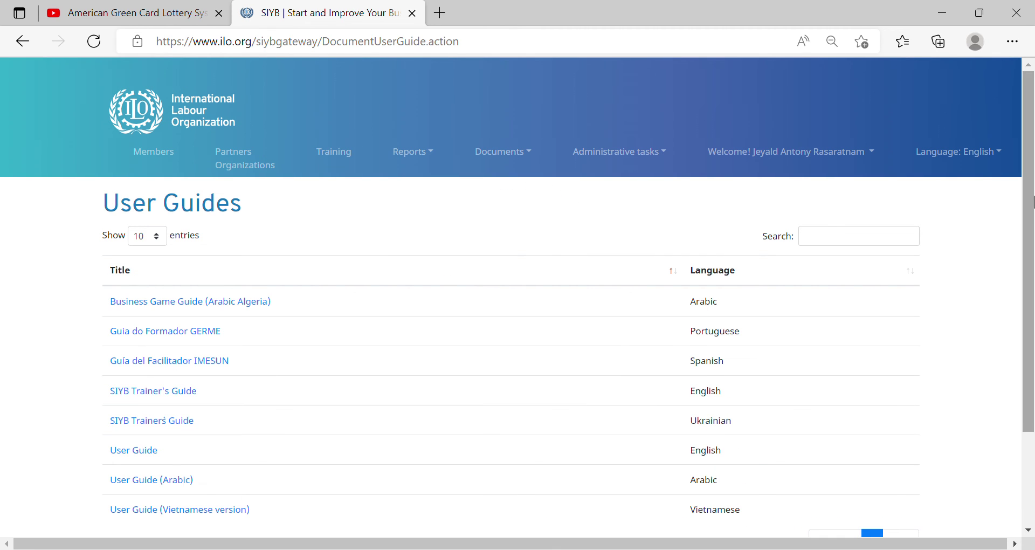
{"action": "left_click_drag", "start_coordinate": [1033, 197], "coordinate": [1033, 295]}
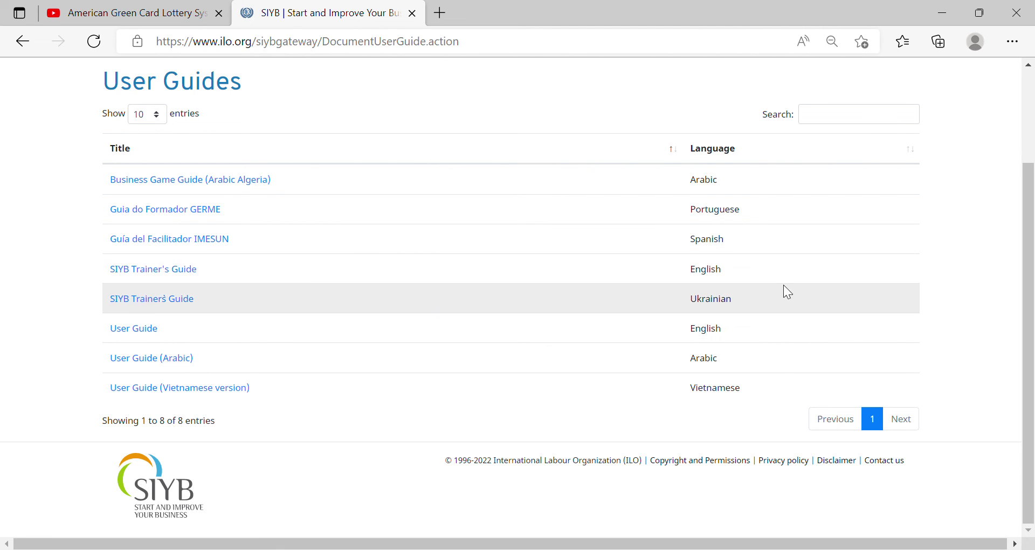
{"action": "left_click_drag", "start_coordinate": [1031, 227], "coordinate": [1034, 97]}
{"action": "mouse_move", "coordinate": [687, 181]}
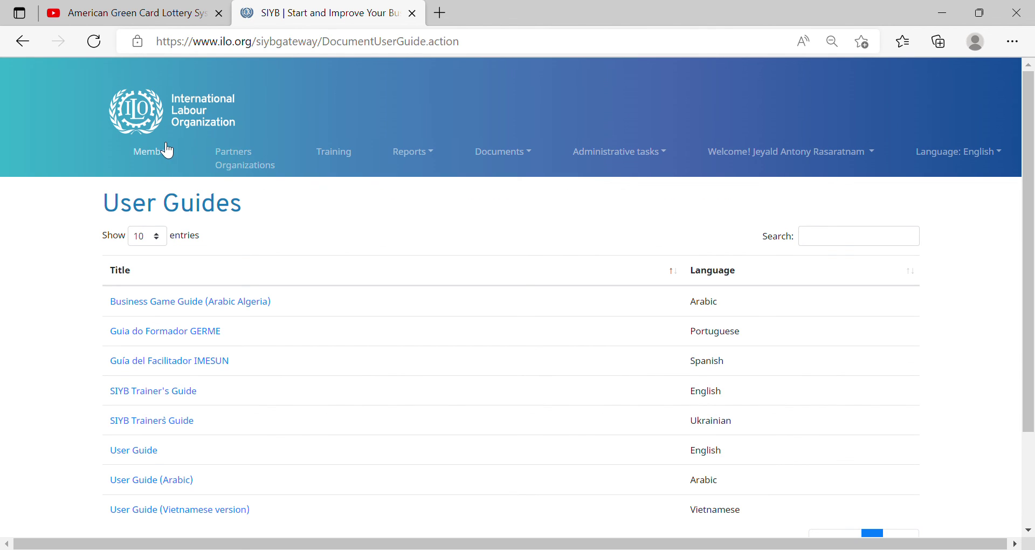
{"action": "mouse_move", "coordinate": [736, 152]}
{"action": "mouse_move", "coordinate": [662, 154]}
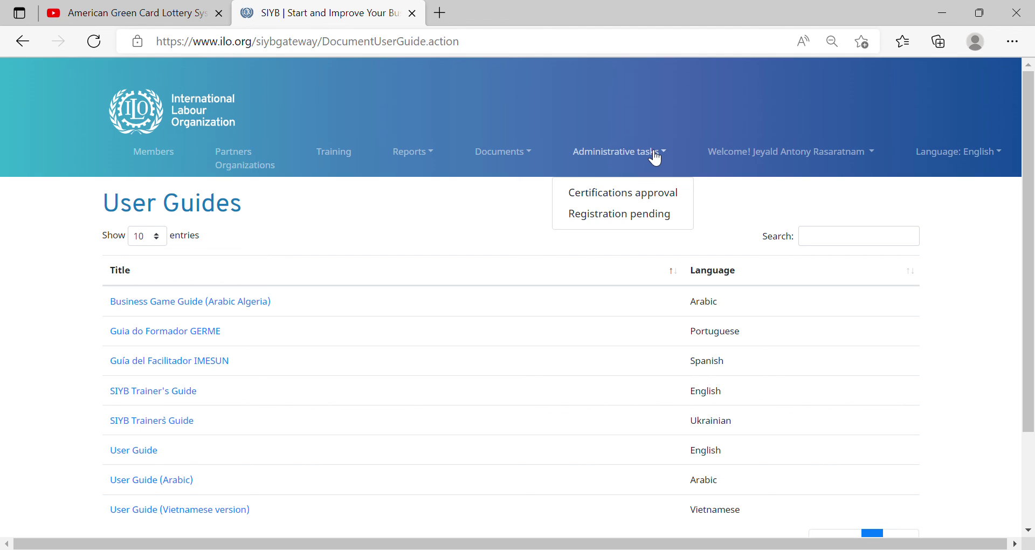
Start adding a new profile from the Members page and set the profile type to Trainer
{"action": "left_click", "coordinate": [168, 158]}
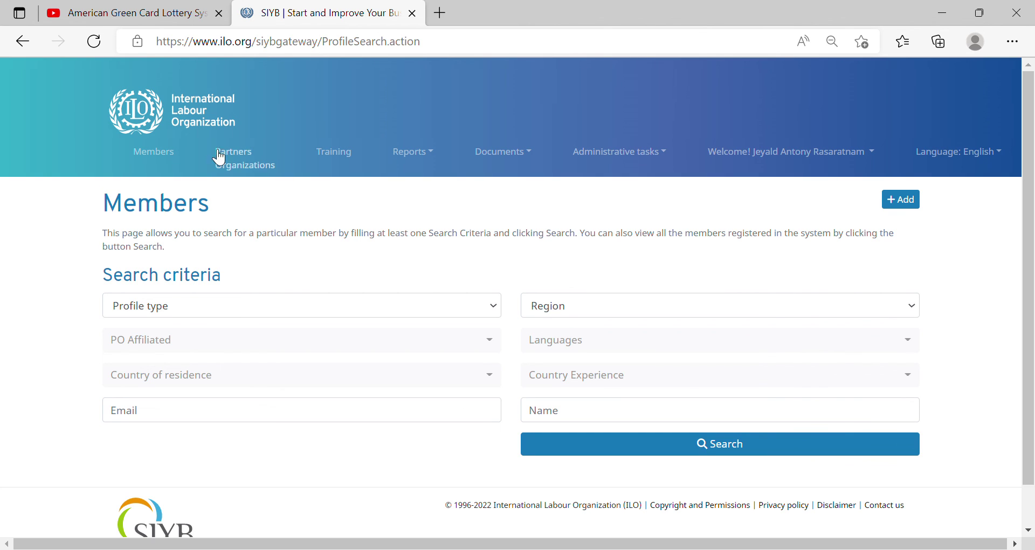
{"action": "left_click", "coordinate": [906, 206]}
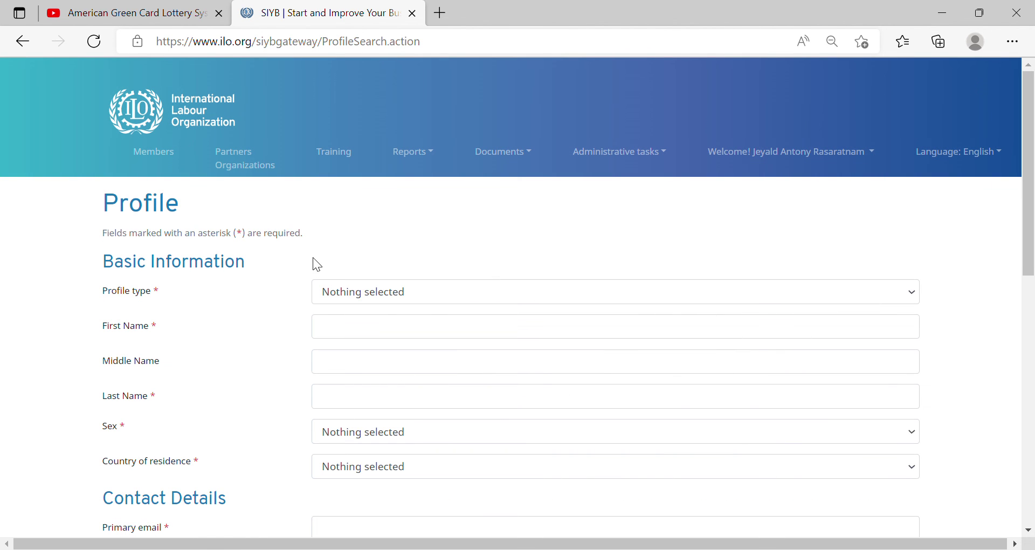
{"action": "scroll", "coordinate": [639, 228], "scroll_direction": "down", "scroll_amount": 3}
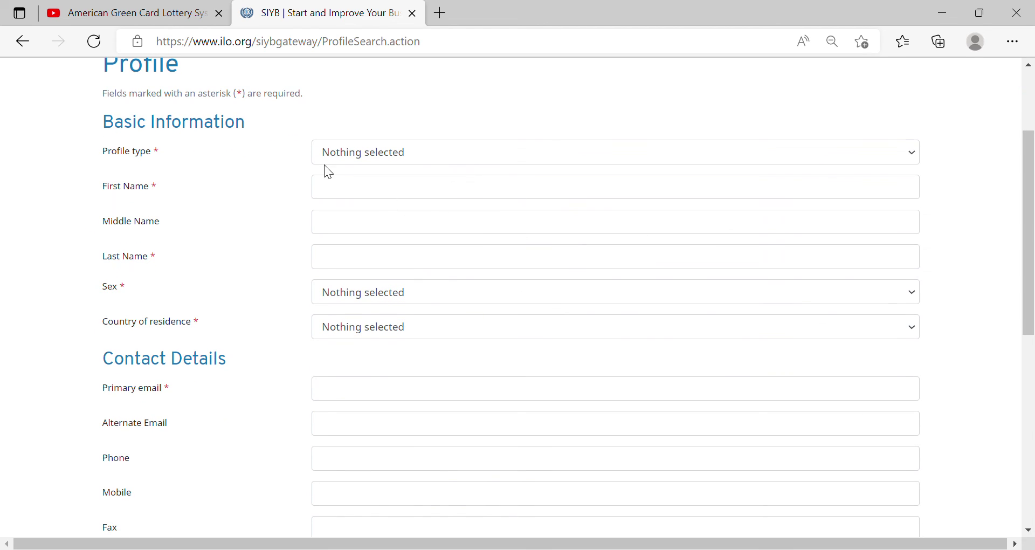
{"action": "left_click", "coordinate": [347, 162]}
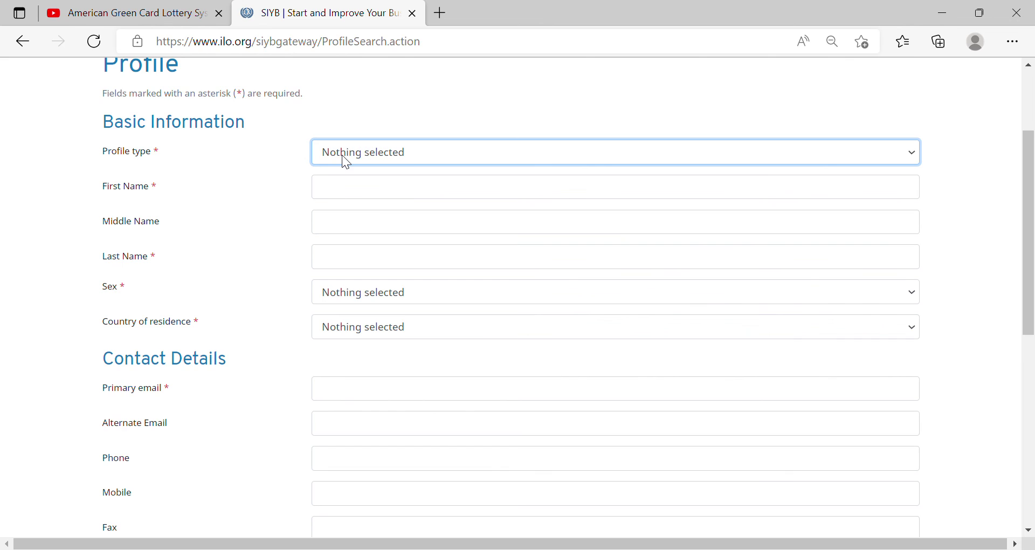
{"action": "left_click", "coordinate": [346, 191]}
Enter placeholder first and last names for the new trainer and set the sex to Male
{"action": "left_click", "coordinate": [356, 201]}
{"action": "type", "text": "qkjsdksfk"}
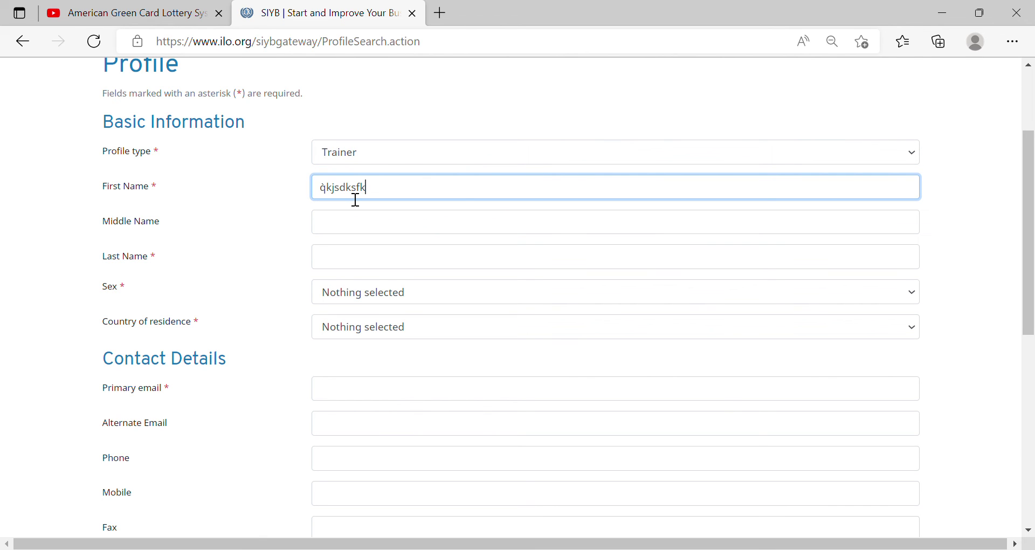
{"action": "left_click", "coordinate": [360, 268]}
{"action": "type", "text": "KJSDKSNFKDWF"}
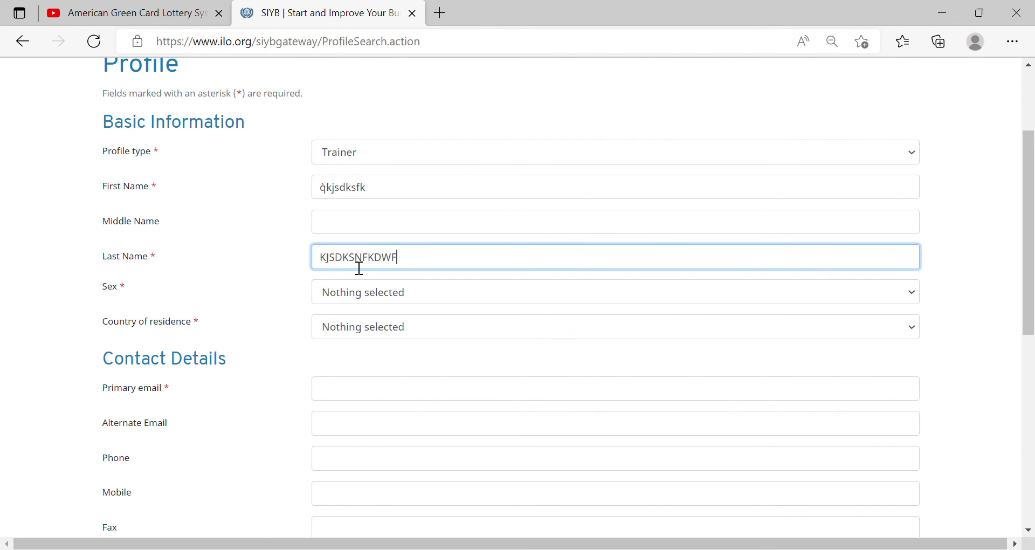
{"action": "key", "text": "Tab"}
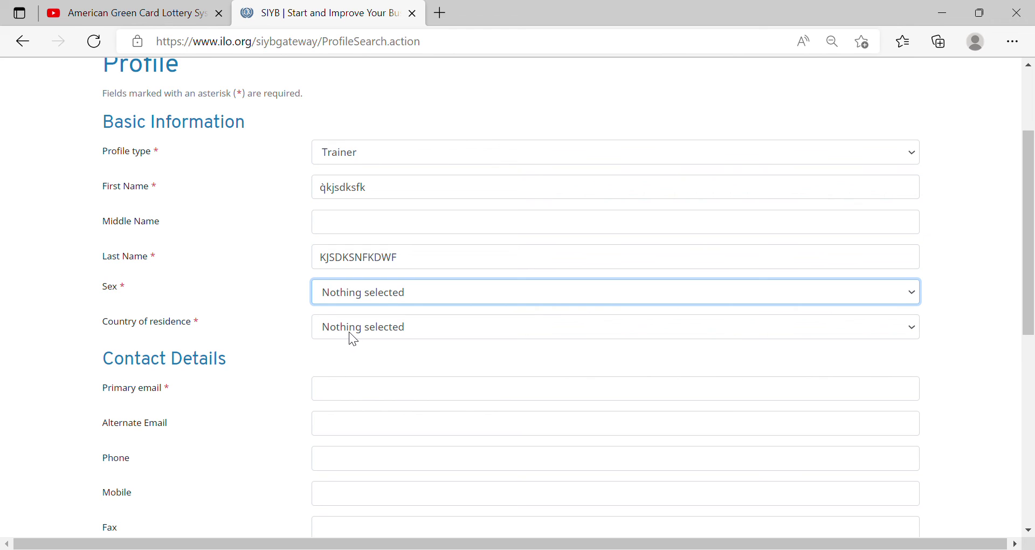
{"action": "key", "text": "m"}
Set the country of residence to Sri Lanka and fill in the primary and alternate e-mail fields
{"action": "left_click_drag", "start_coordinate": [1033, 285], "coordinate": [1033, 335]}
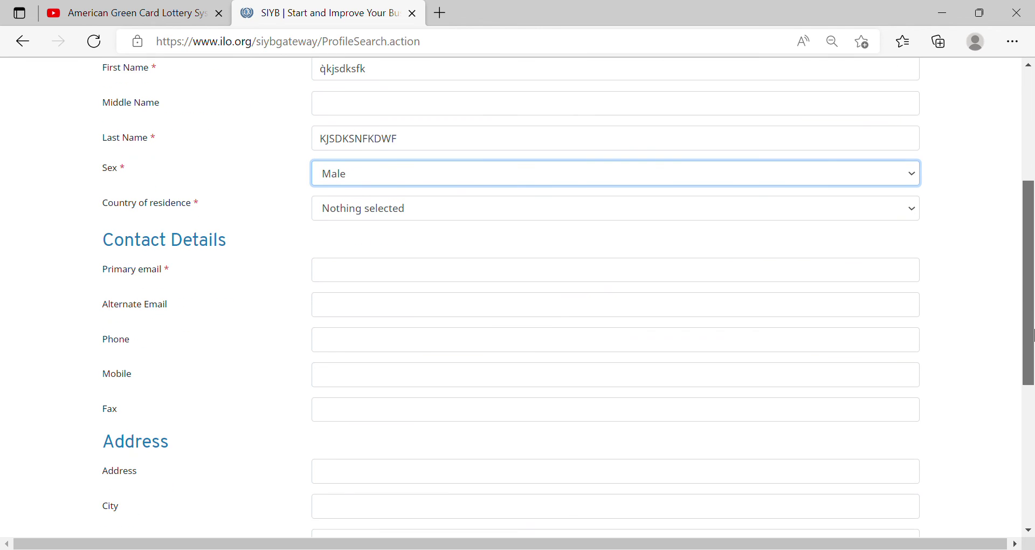
{"action": "key", "text": "Tab"}
{"action": "type", "text": "sr"}
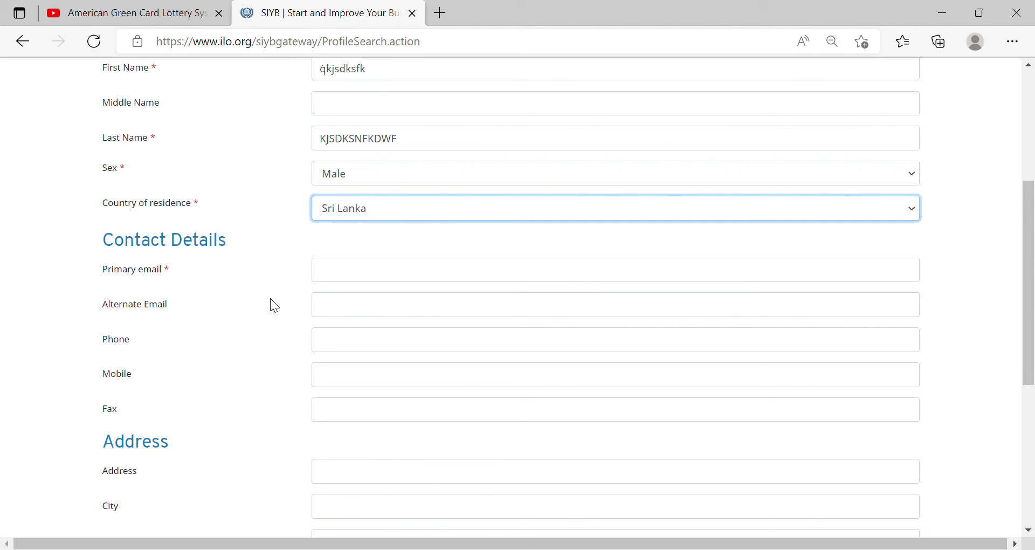
{"action": "left_click", "coordinate": [349, 280]}
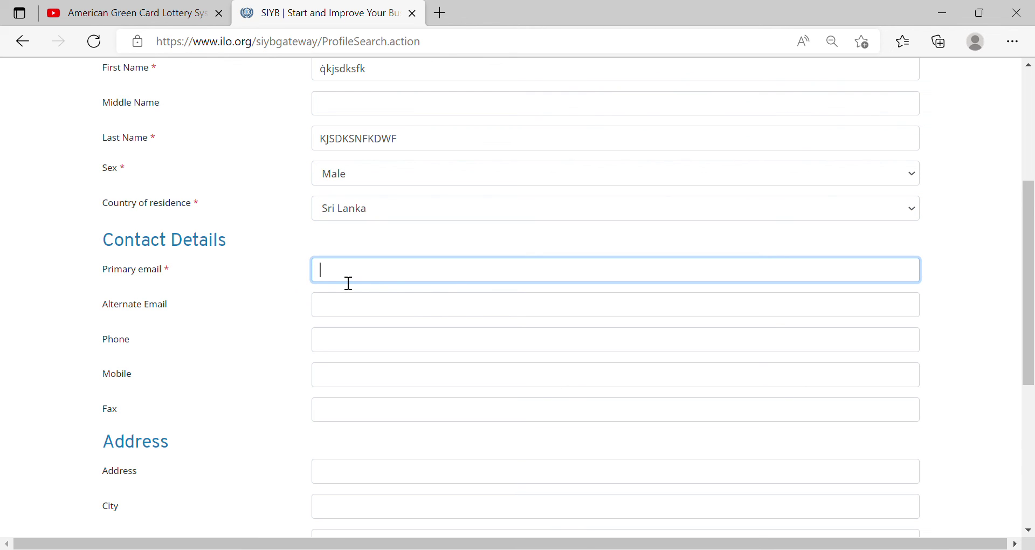
{"action": "left_click", "coordinate": [377, 317]}
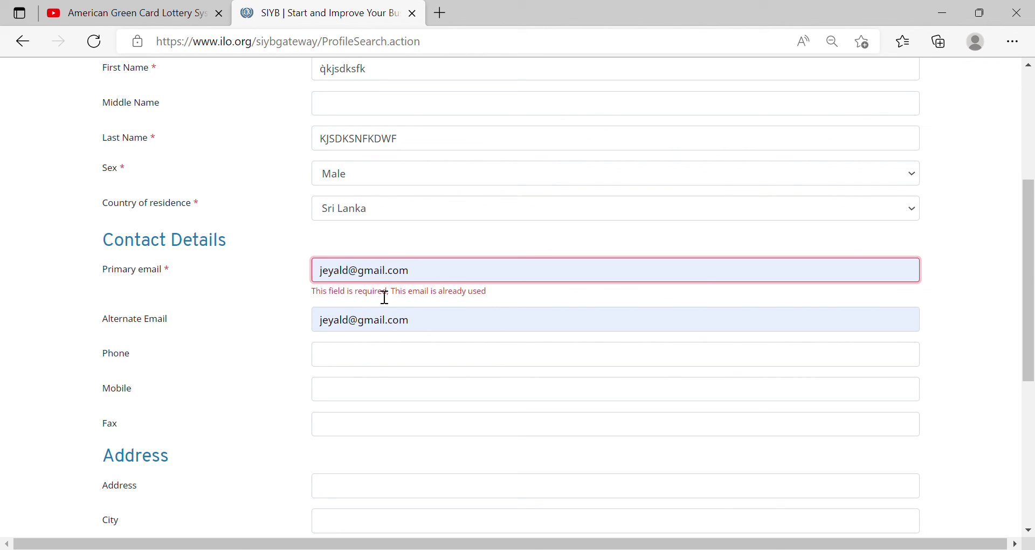
Set Independent to No and choose SIYB Association of Sri Lanka as the partner organization
{"action": "left_click_drag", "start_coordinate": [1033, 288], "coordinate": [1032, 374]}
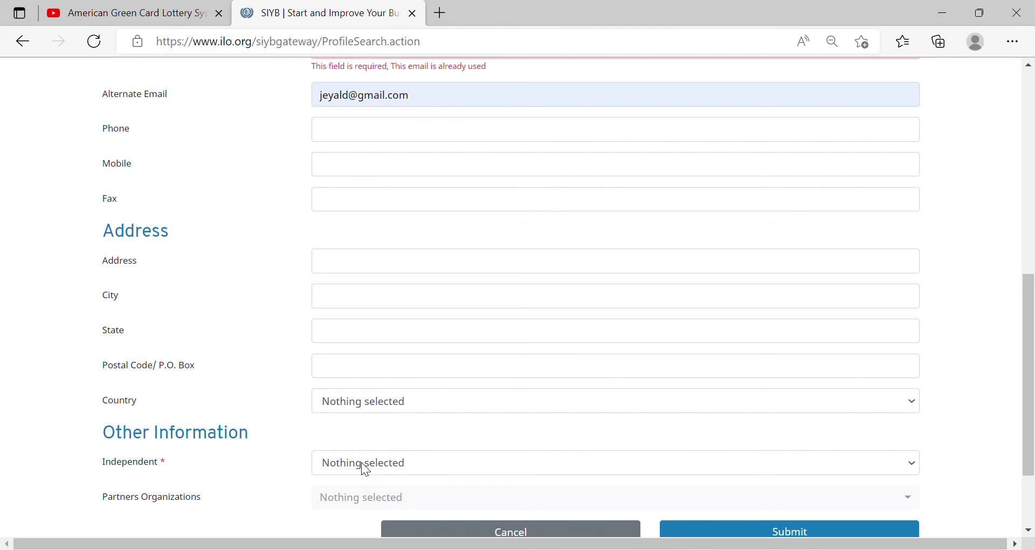
{"action": "left_click_drag", "start_coordinate": [1032, 327], "coordinate": [1029, 382]}
{"action": "left_click", "coordinate": [446, 354]}
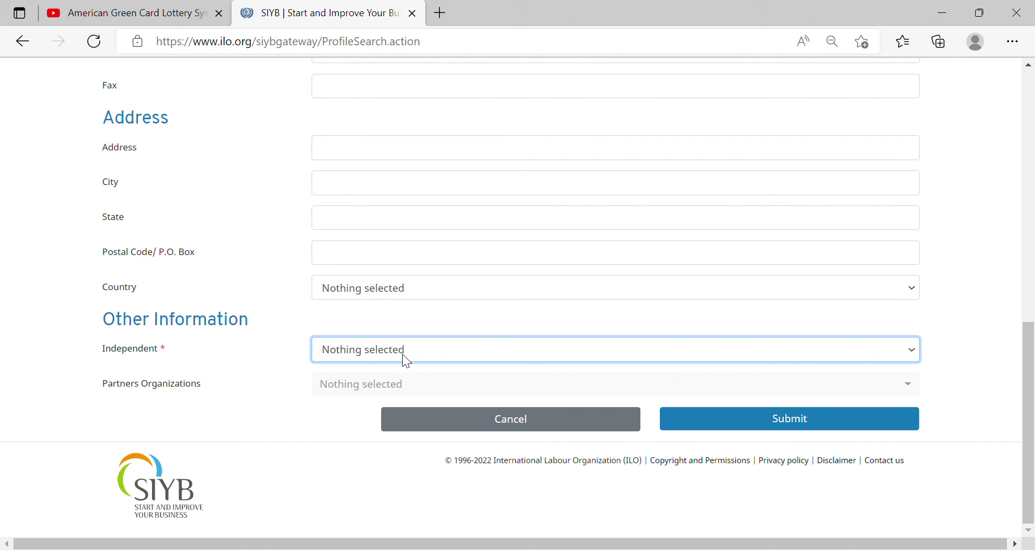
{"action": "left_click", "coordinate": [370, 401]}
{"action": "left_click", "coordinate": [372, 393]}
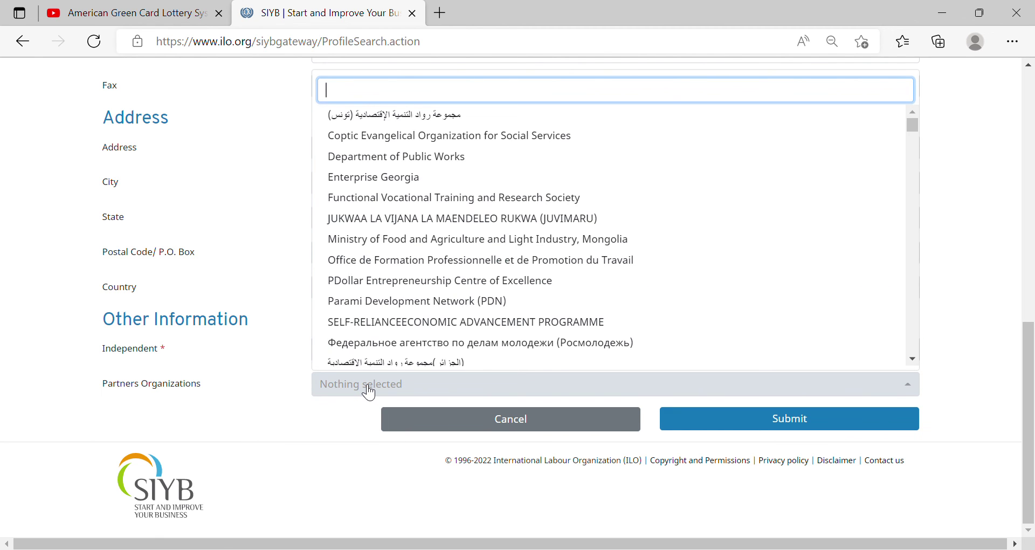
{"action": "type", "text": "siyb"}
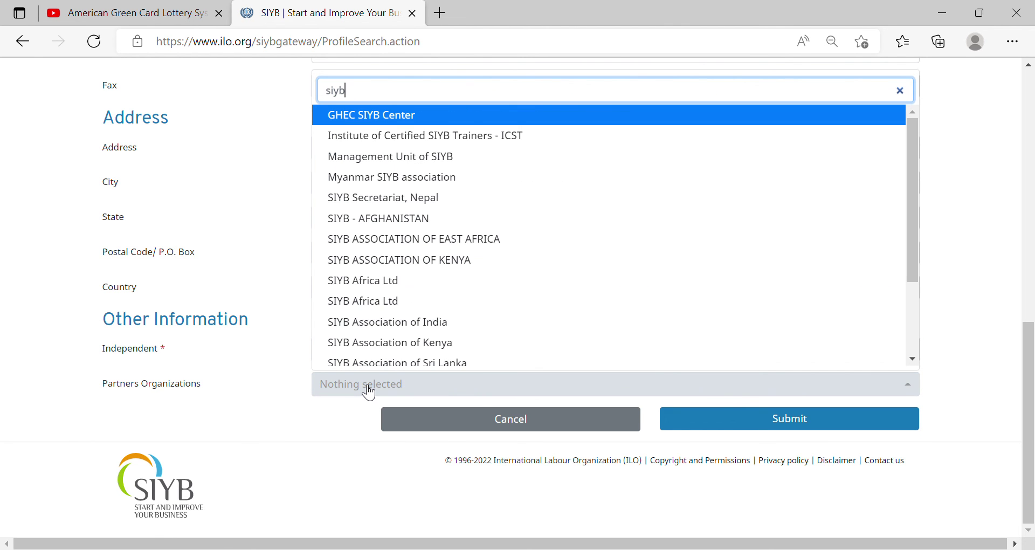
{"action": "left_click", "coordinate": [399, 363]}
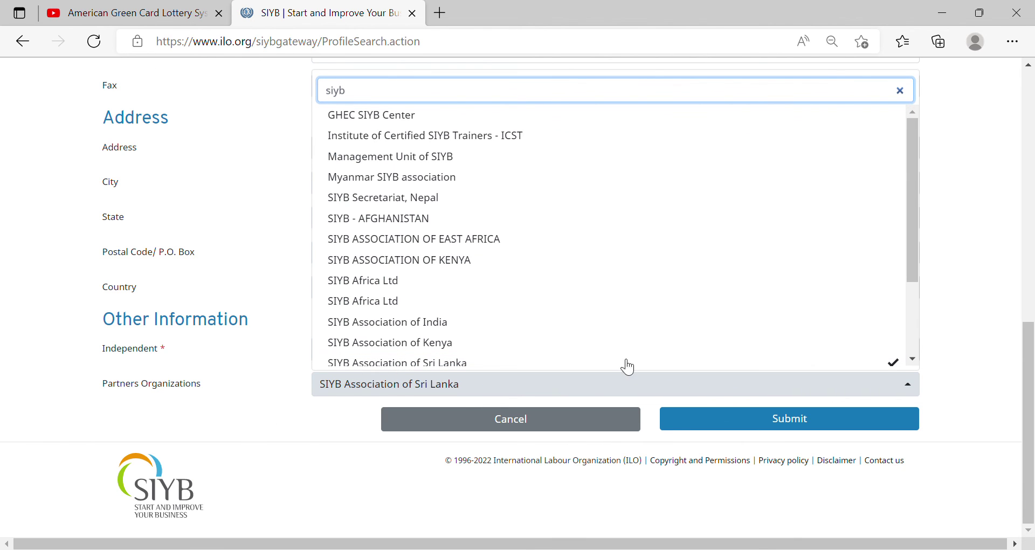
{"action": "left_click", "coordinate": [982, 286]}
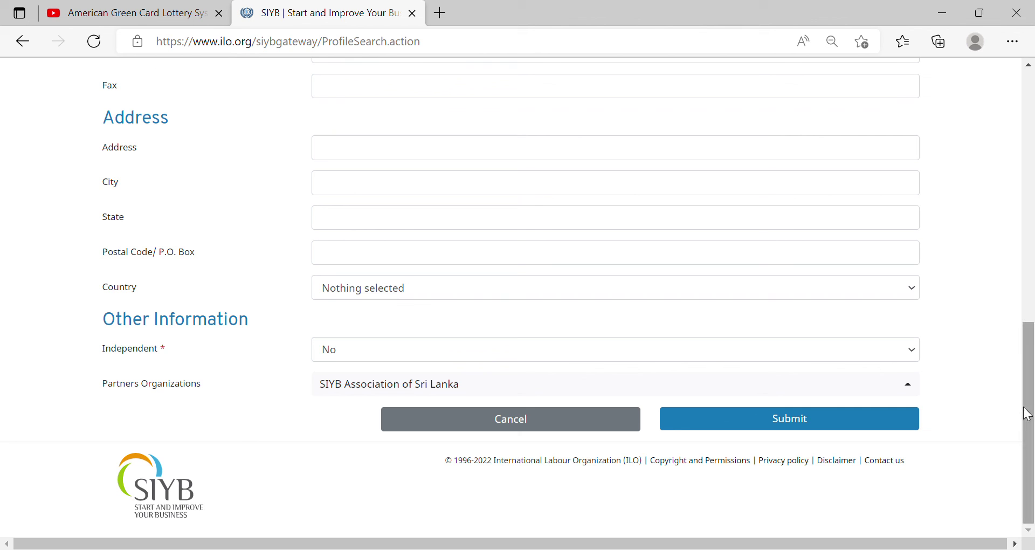
{"action": "left_click_drag", "start_coordinate": [1033, 416], "coordinate": [1033, 247]}
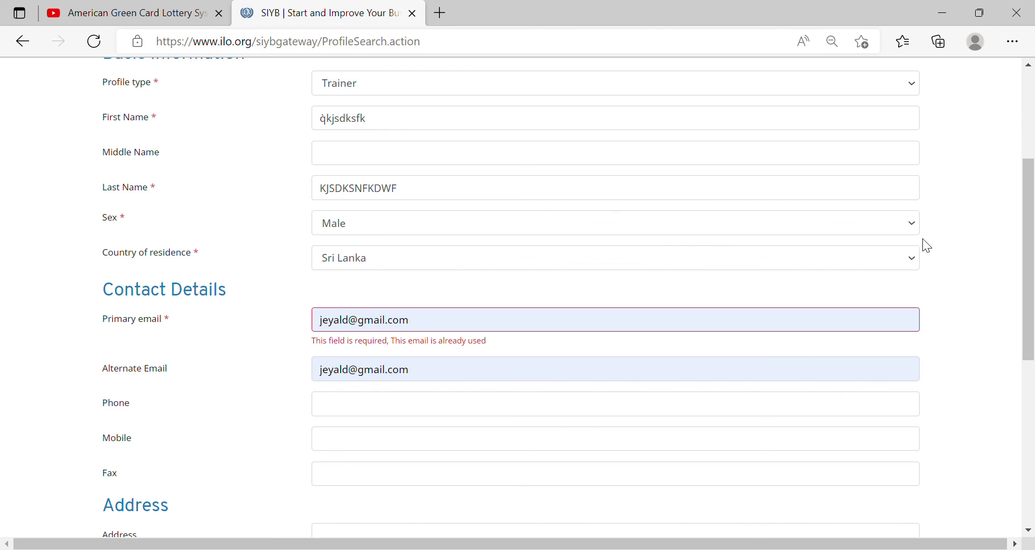
Leave the new trainer profile form unsaved and return to the Members search page
{"action": "left_click_drag", "start_coordinate": [1032, 254], "coordinate": [1033, 229]}
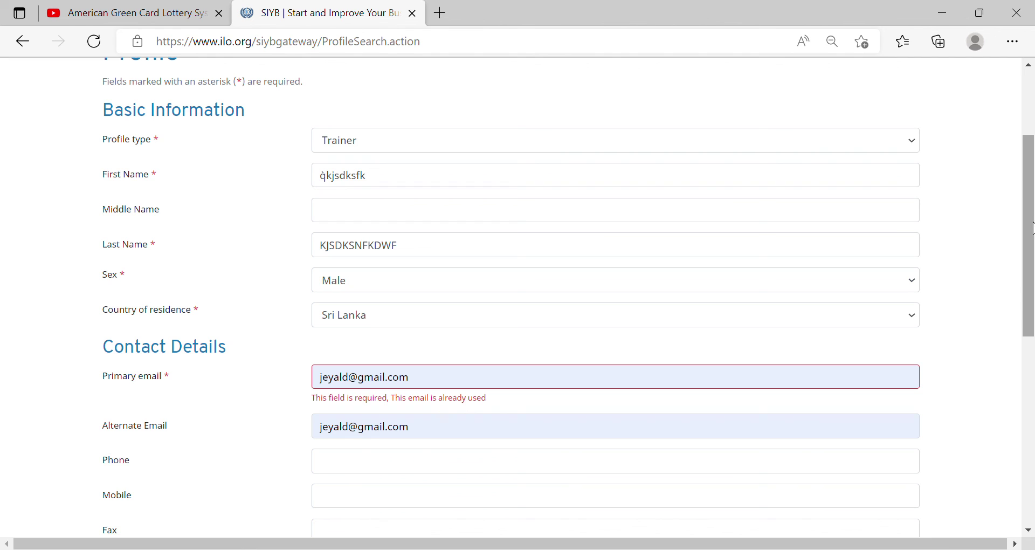
{"action": "left_click_drag", "start_coordinate": [1032, 226], "coordinate": [1033, 165]}
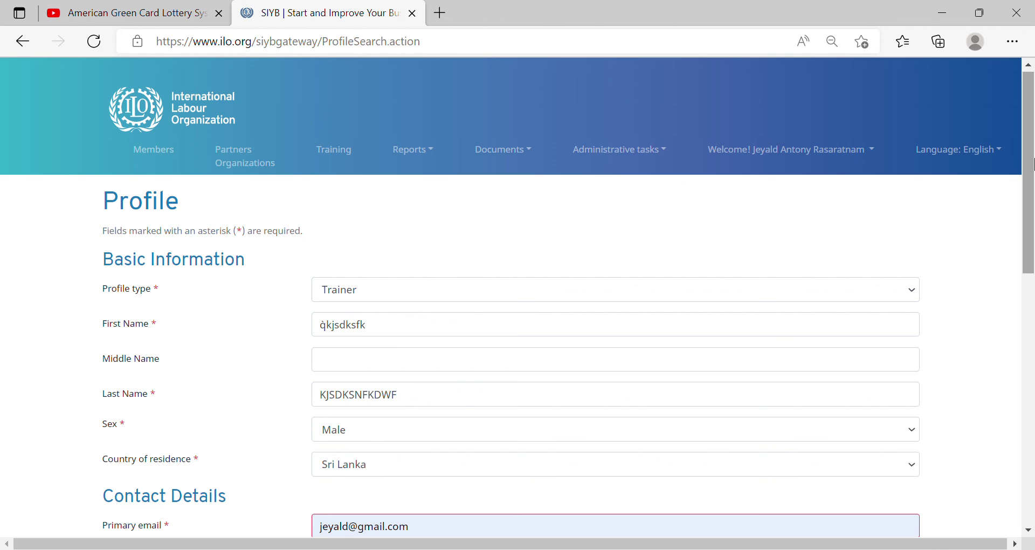
{"action": "left_click", "coordinate": [156, 153]}
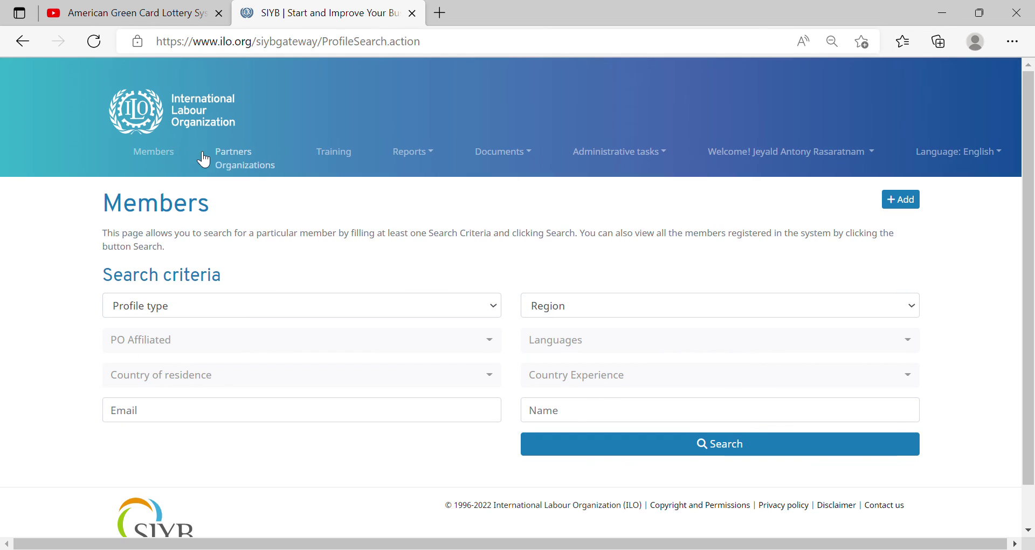
Open the Partners Organizations page and bring up the blank form for adding an organization
{"action": "left_click", "coordinate": [231, 160]}
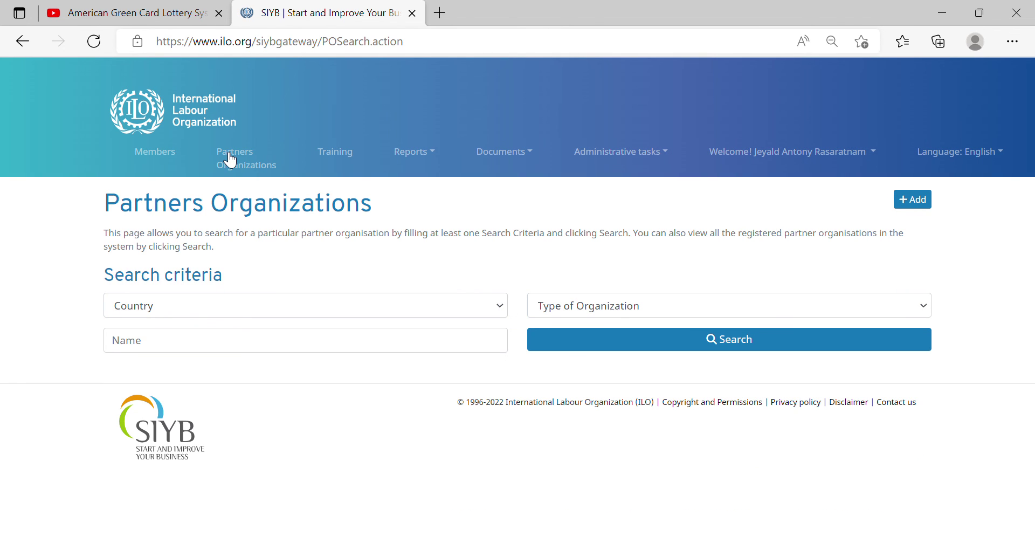
{"action": "left_click", "coordinate": [919, 206]}
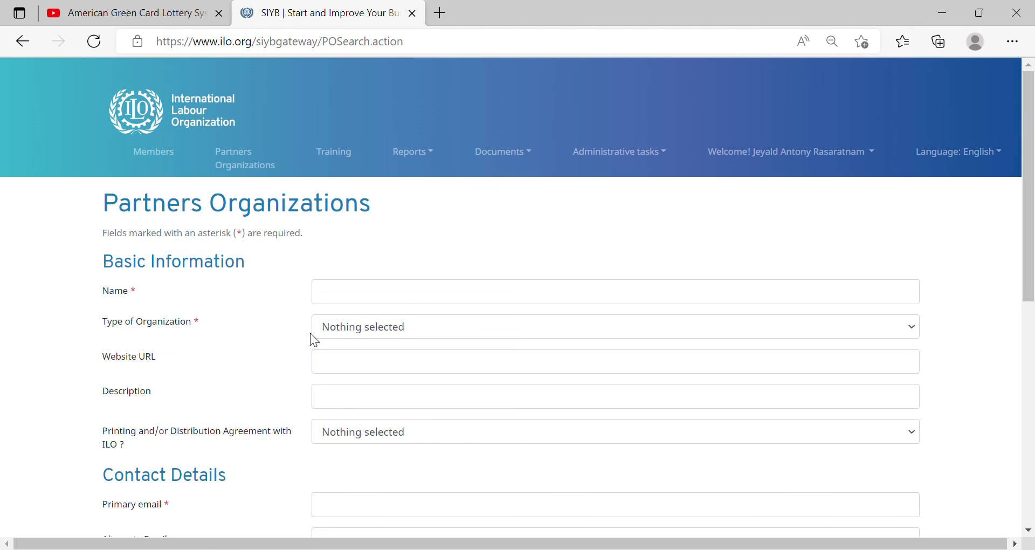
{"action": "left_click_drag", "start_coordinate": [1031, 214], "coordinate": [1010, 185]}
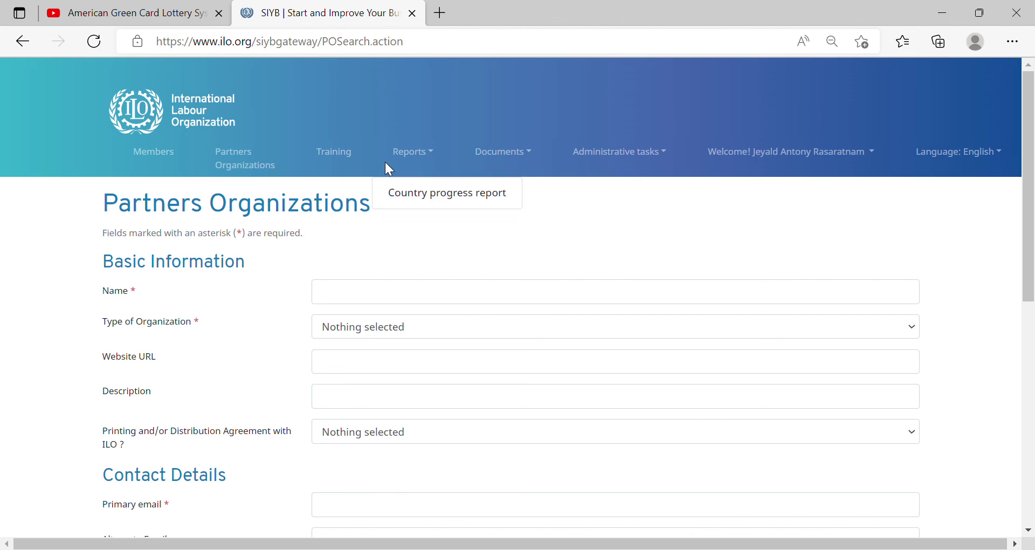
Open the Certifications approval list and look through the trainees' pending certificates
{"action": "mouse_move", "coordinate": [536, 148]}
{"action": "mouse_move", "coordinate": [634, 158]}
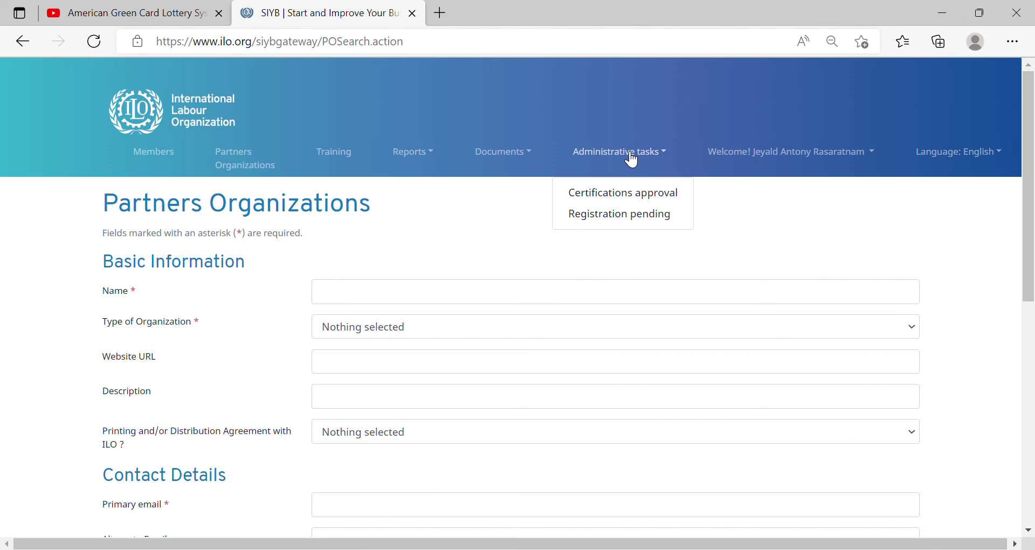
{"action": "left_click", "coordinate": [639, 200]}
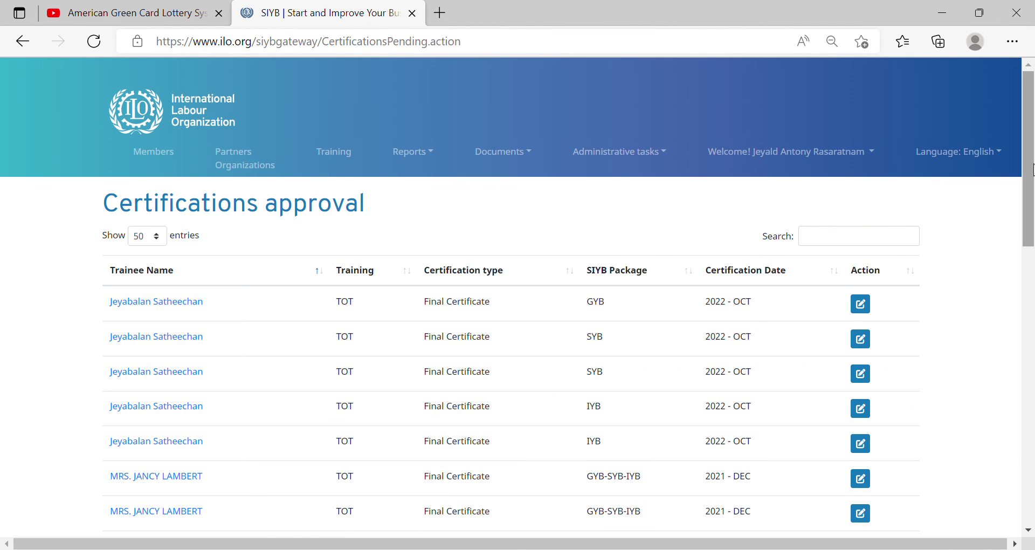
{"action": "scroll", "coordinate": [1032, 208], "scroll_direction": "down", "scroll_amount": 2}
{"action": "scroll", "coordinate": [1032, 208], "scroll_direction": "down", "scroll_amount": 1}
{"action": "left_click_drag", "start_coordinate": [1031, 223], "coordinate": [1032, 191]}
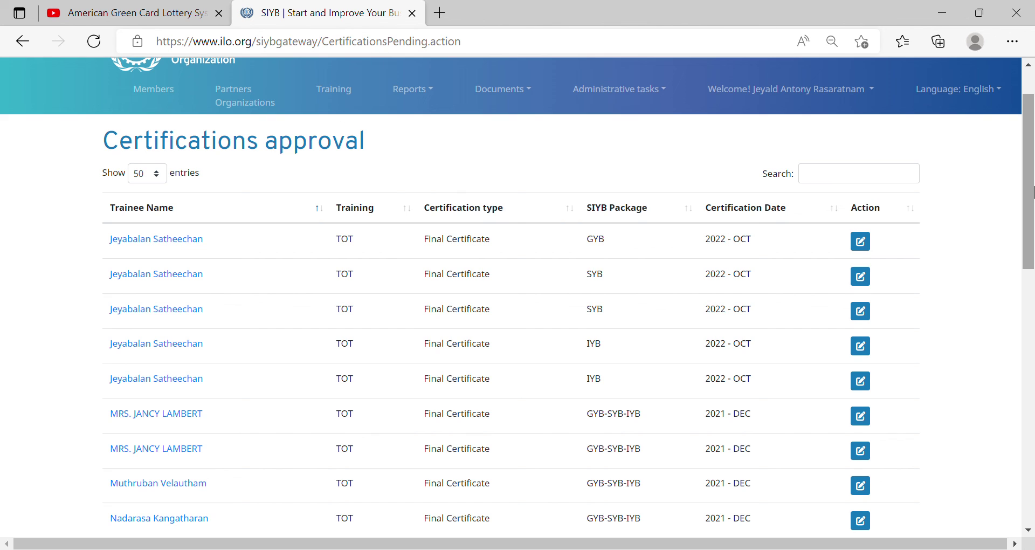
{"action": "left_click_drag", "start_coordinate": [1034, 191], "coordinate": [1034, 351]}
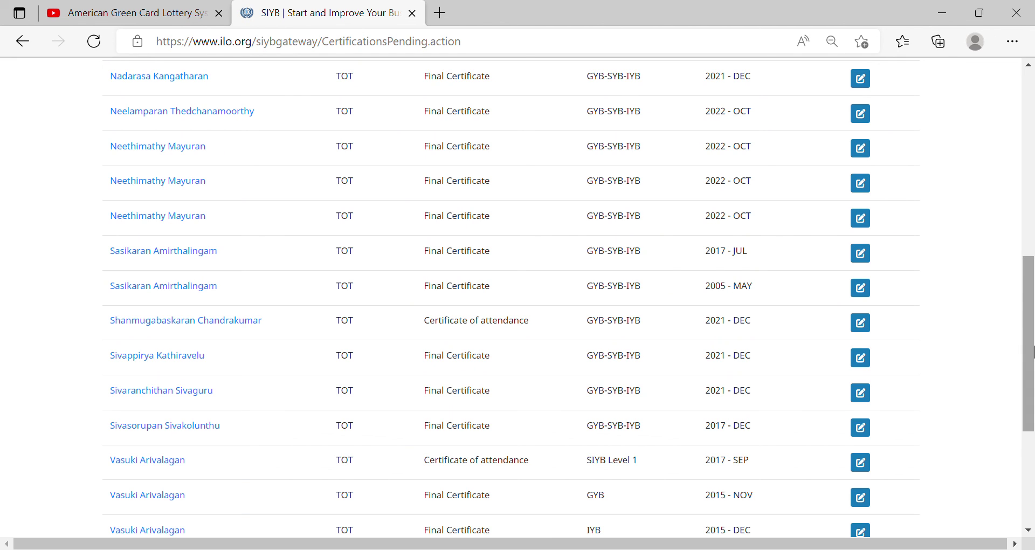
{"action": "left_click_drag", "start_coordinate": [1034, 340], "coordinate": [1033, 168]}
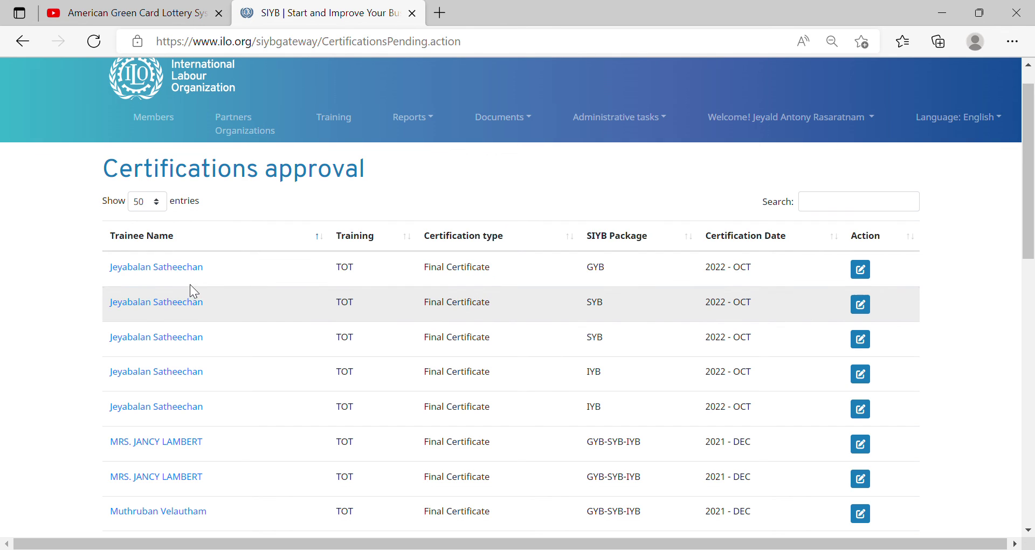
Open the first listed trainee's profile and review its Certifications table
{"action": "left_click", "coordinate": [162, 274]}
{"action": "left_click", "coordinate": [998, 153]}
{"action": "left_click_drag", "start_coordinate": [1029, 150], "coordinate": [1034, 359]}
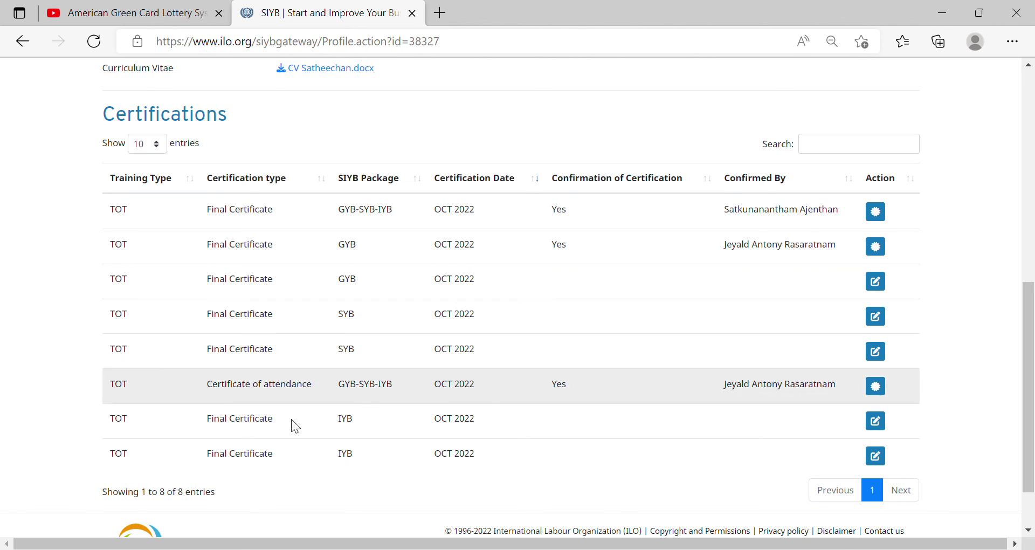
{"action": "left_click_drag", "start_coordinate": [1033, 354], "coordinate": [1034, 130]}
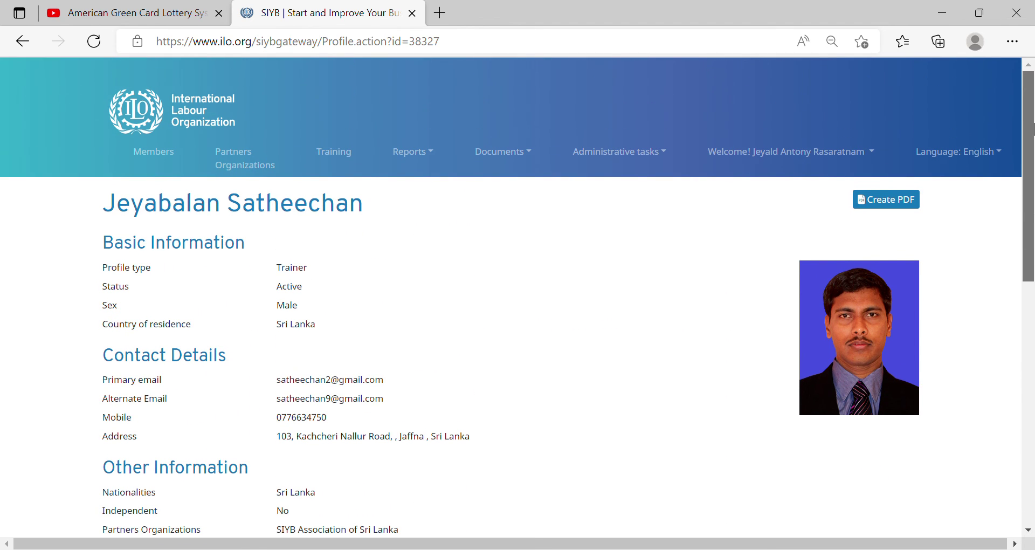
Check the Registration pending page and return to the Certifications approval list
{"action": "mouse_move", "coordinate": [636, 160]}
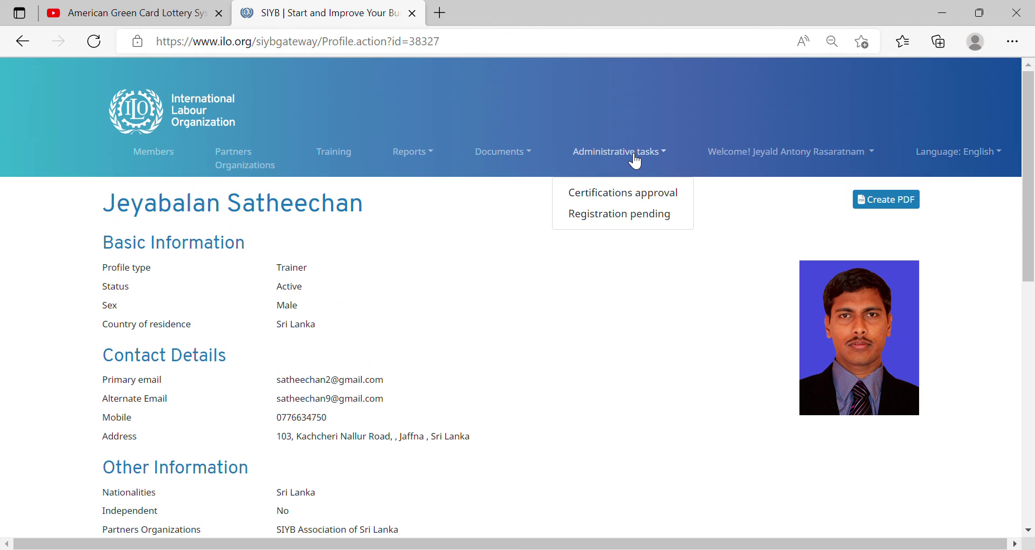
{"action": "left_click", "coordinate": [624, 216]}
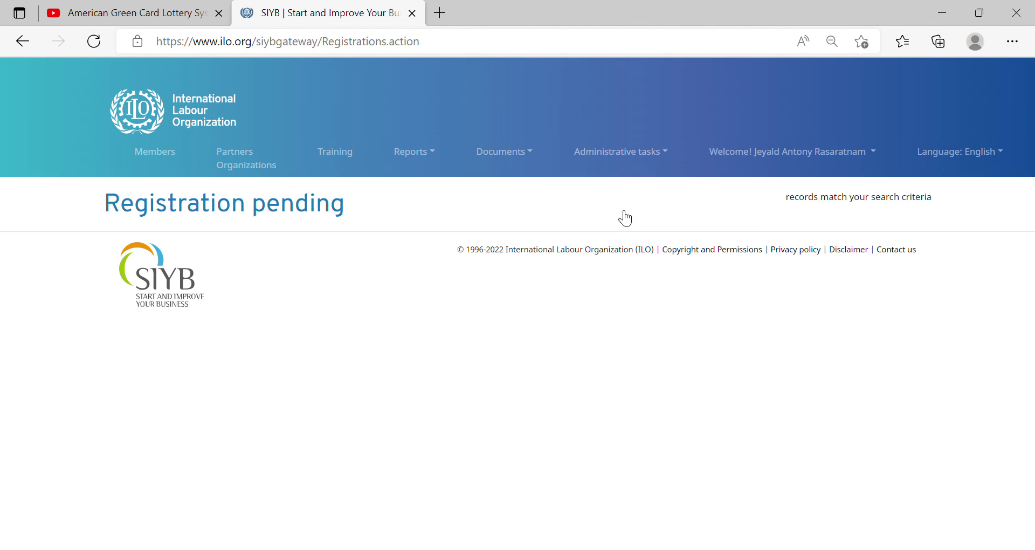
{"action": "left_click", "coordinate": [642, 154]}
{"action": "left_click", "coordinate": [631, 195]}
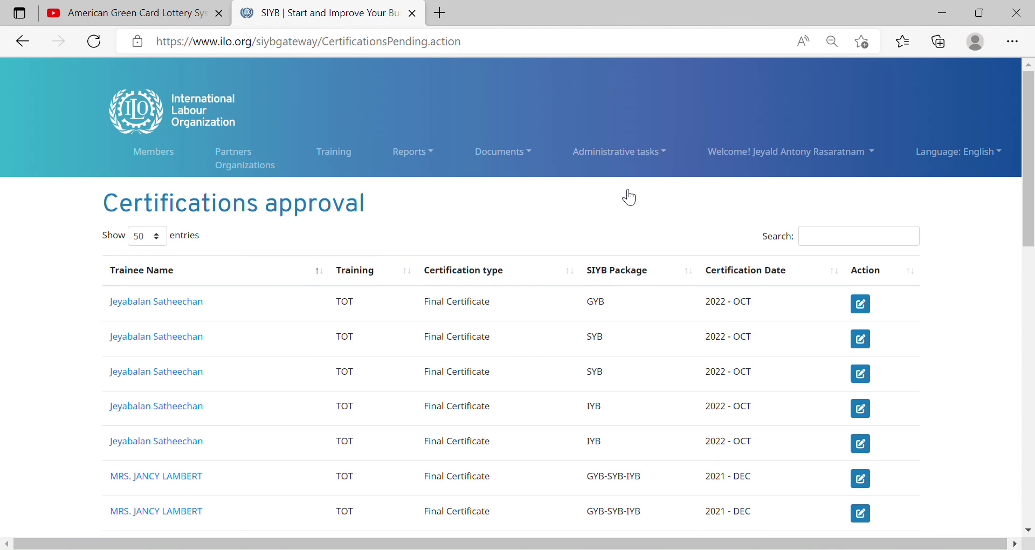